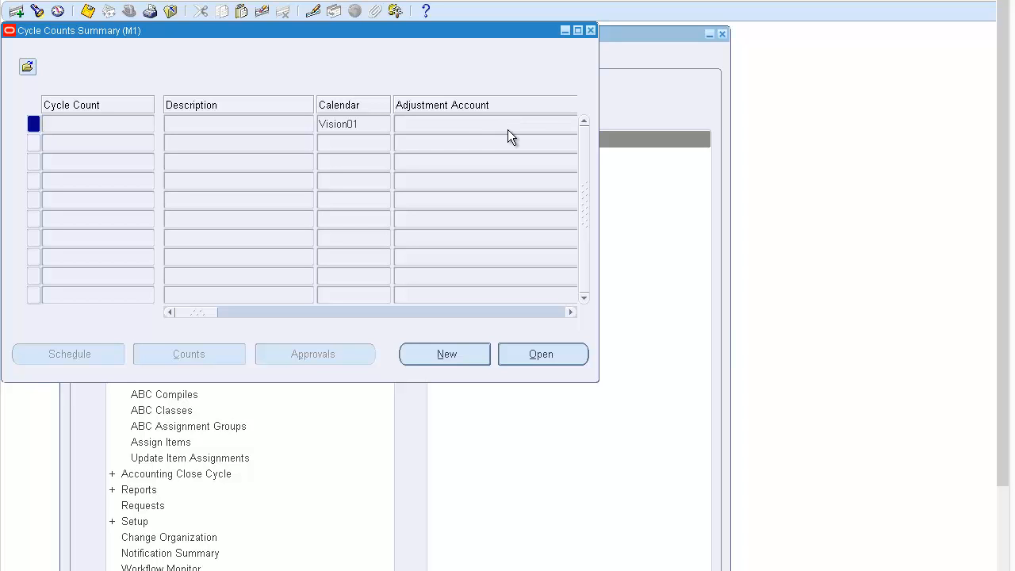
# Create a new cycle count and name it Retail.
pyautogui.hotkey('alt', 'n')
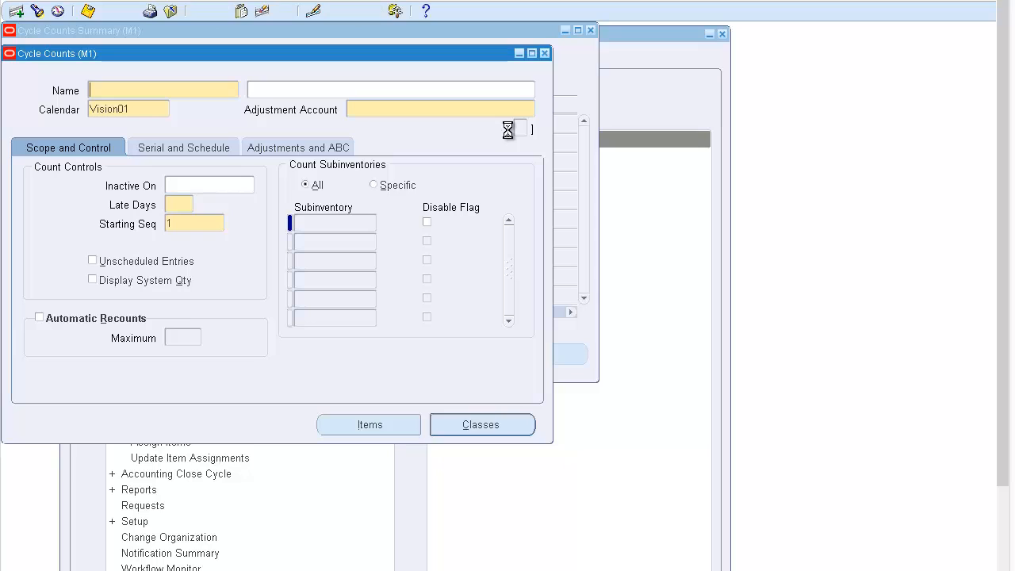
pyautogui.write('rETAIL')
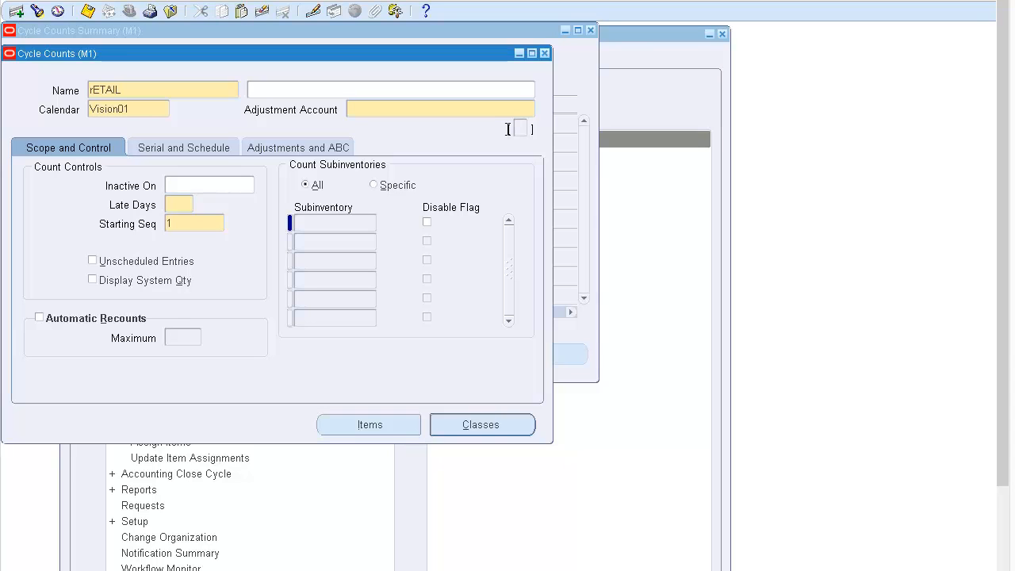
pyautogui.hotkey('shift', 'Home')
pyautogui.write('rETAIL')
pyautogui.press('BackSpace')
pyautogui.press('BackSpace')
pyautogui.press('BackSpace')
pyautogui.press('BackSpace')
pyautogui.press('BackSpace')
pyautogui.press('BackSpace')
pyautogui.write('Retail')
# Give the cycle count the description Retail CC and keep the Vision01 calendar.
pyautogui.press('Tab')
pyautogui.write('Retail Cc')
pyautogui.press('Tab')
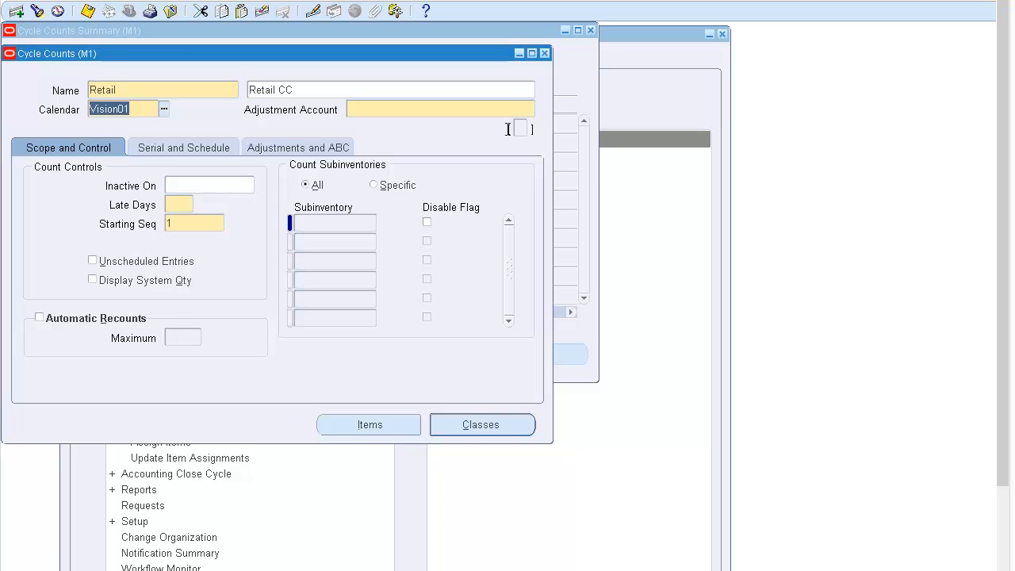
pyautogui.press('Right')
pyautogui.hotkey('shift', 'Home')
pyautogui.press('Tab')
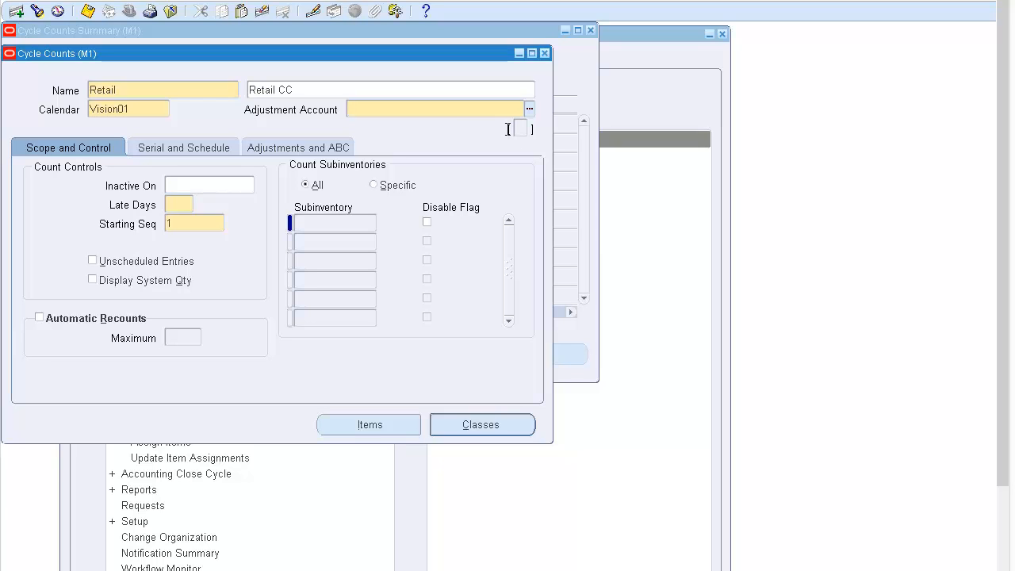
# Look up the available adjustment accounts and assign 01.000.1099.0000.000 to the cycle count.
pyautogui.write('%')
pyautogui.press('Tab')
pyautogui.press('Down')
pyautogui.press('Down')
pyautogui.press('Down')
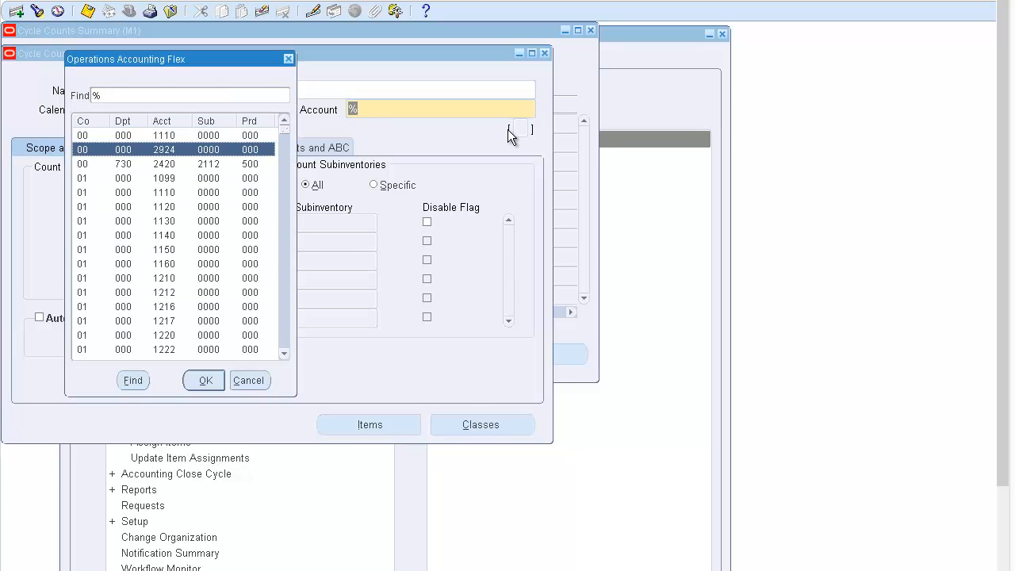
pyautogui.press('Return')
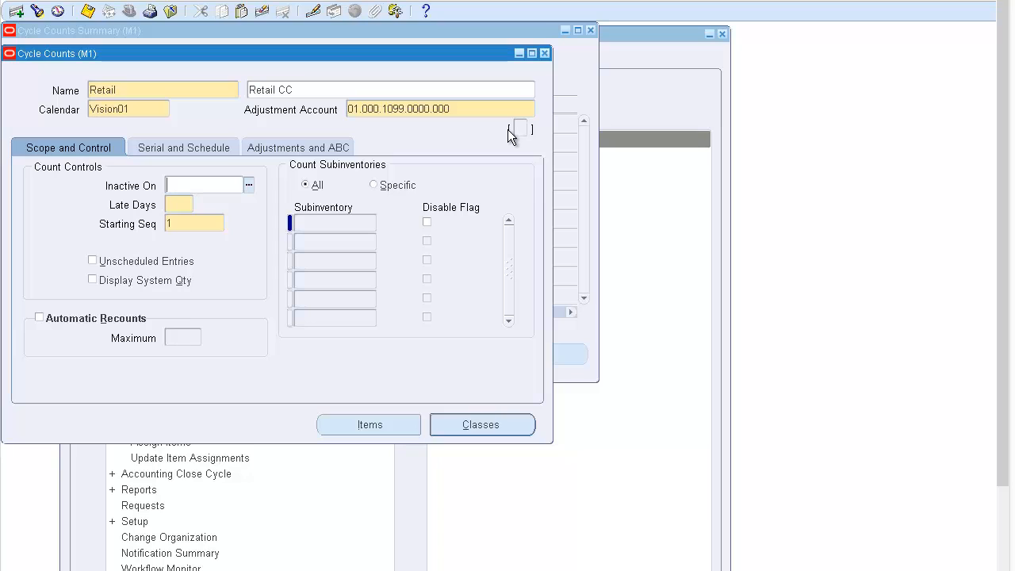
# Set Late Days to 1 and keep the starting sequence and remaining scope options at their defaults.
pyautogui.press('Tab')
pyautogui.press('Tab')
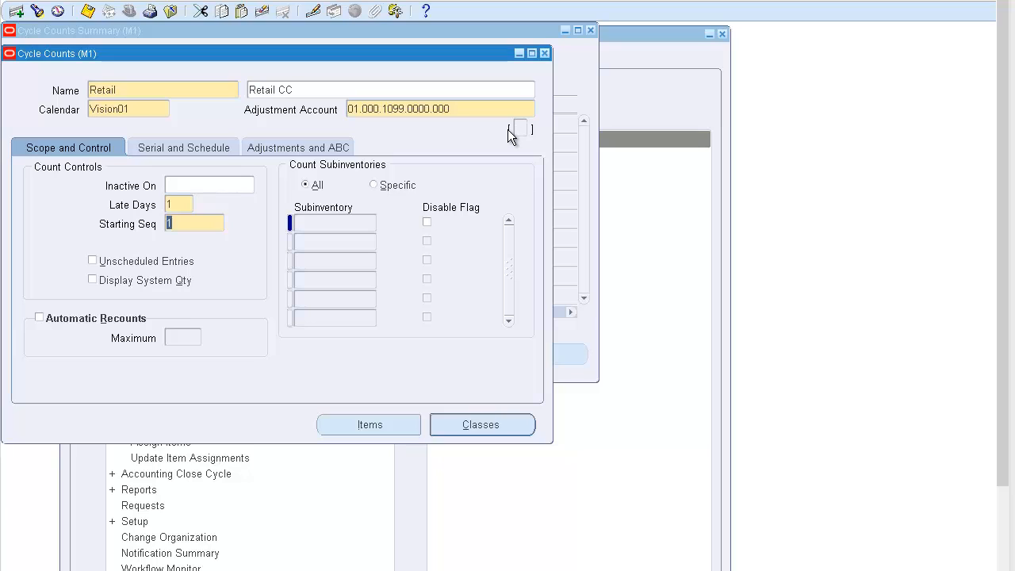
pyautogui.press('Tab')
pyautogui.press('Tab')
pyautogui.press('Tab')
pyautogui.press('Tab')
pyautogui.press('Tab')
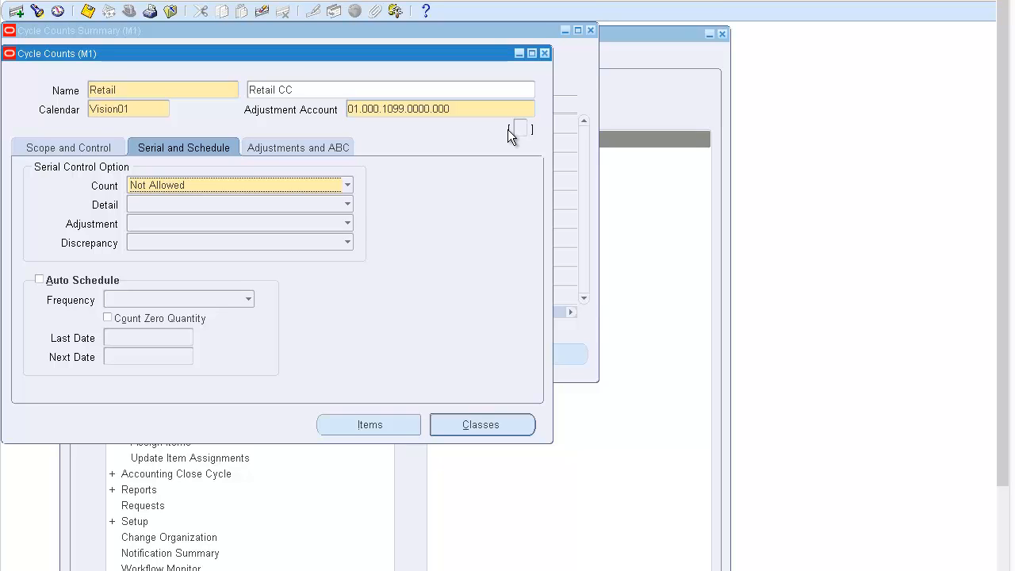
# Keep the serial control count at Not Allowed and enable Auto Schedule.
pyautogui.hotkey('alt', 'Down')
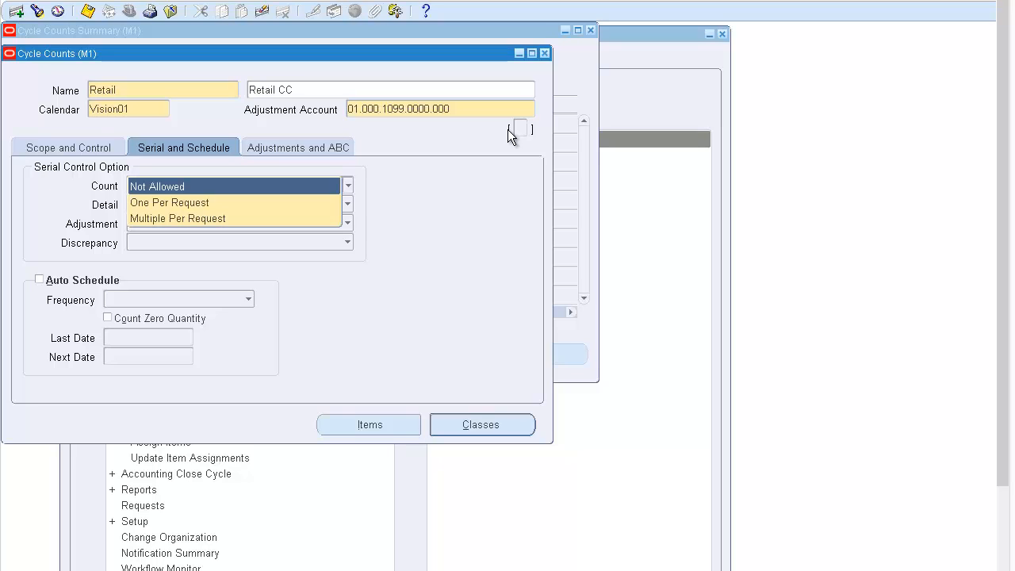
pyautogui.press('Return')
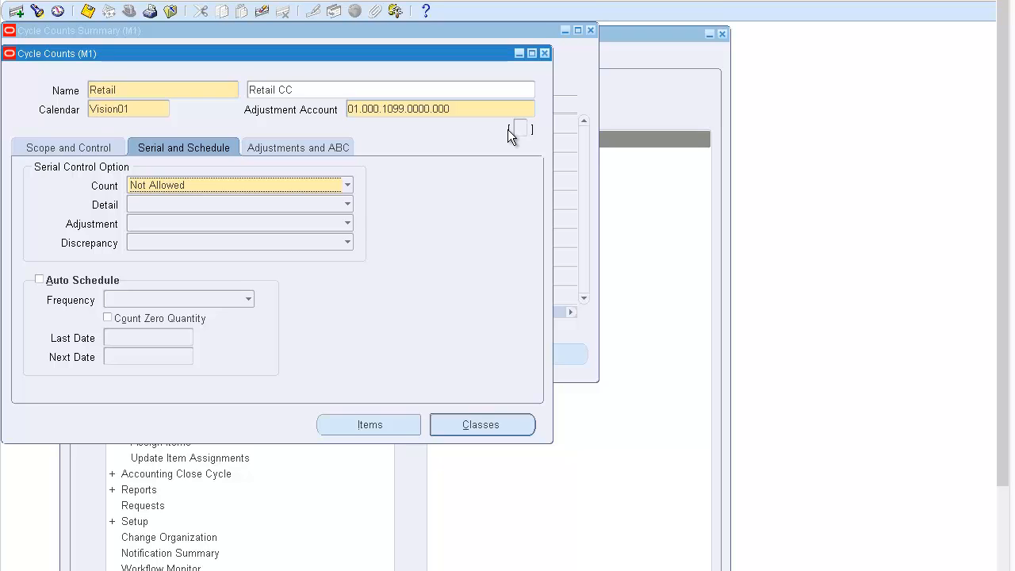
pyautogui.press('Tab')
pyautogui.press('space')
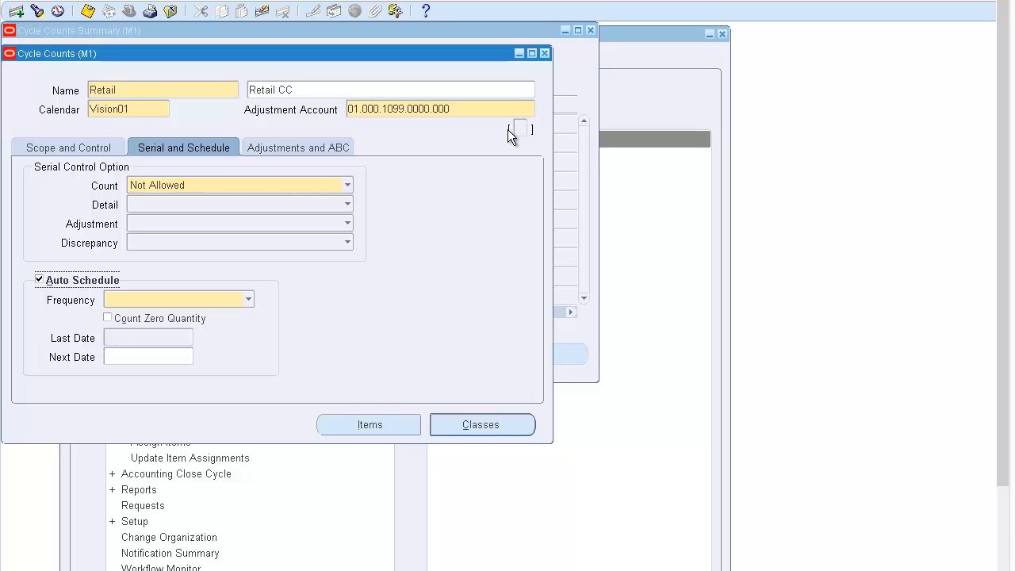
# Set the automatic schedule frequency to Daily.
pyautogui.press('Tab')
pyautogui.press('space')
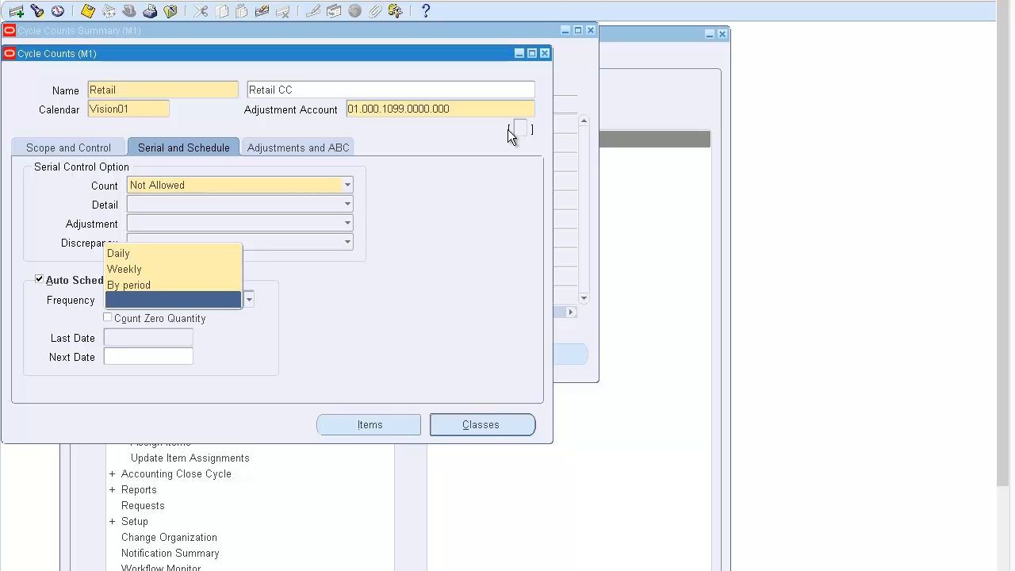
pyautogui.press('Down')
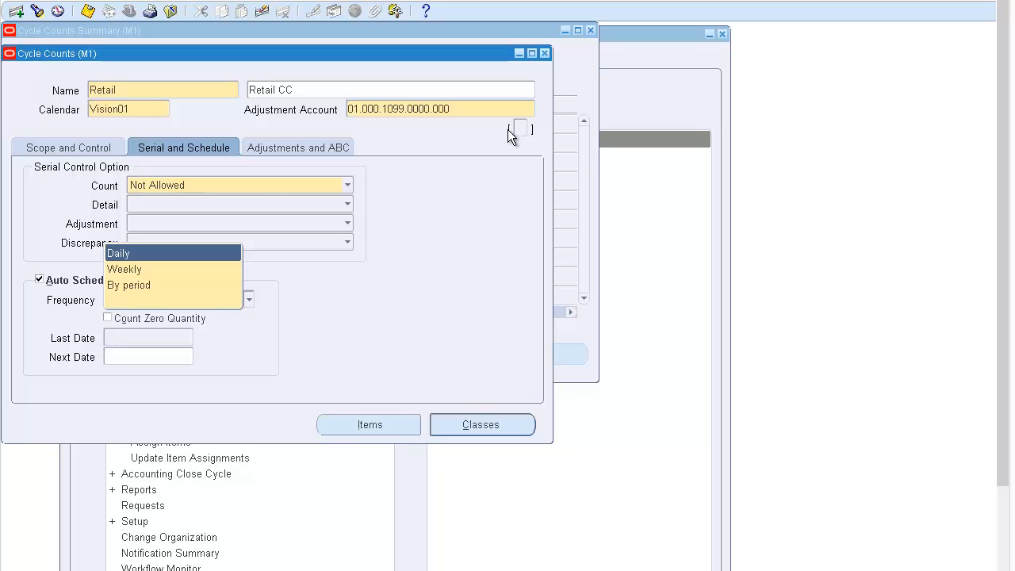
pyautogui.press('Return')
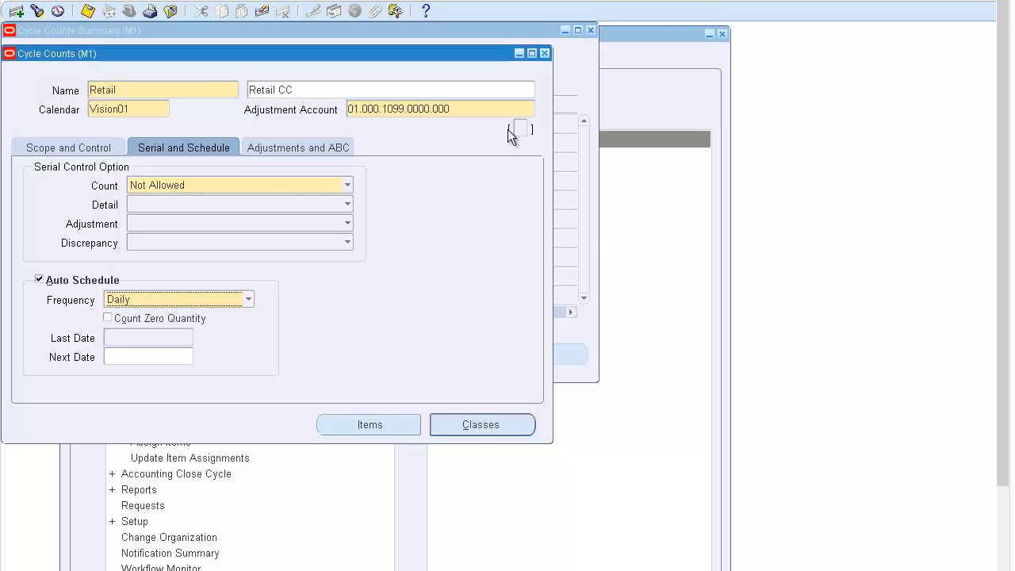
pyautogui.hotkey('alt', 'Down')
pyautogui.press('Down')
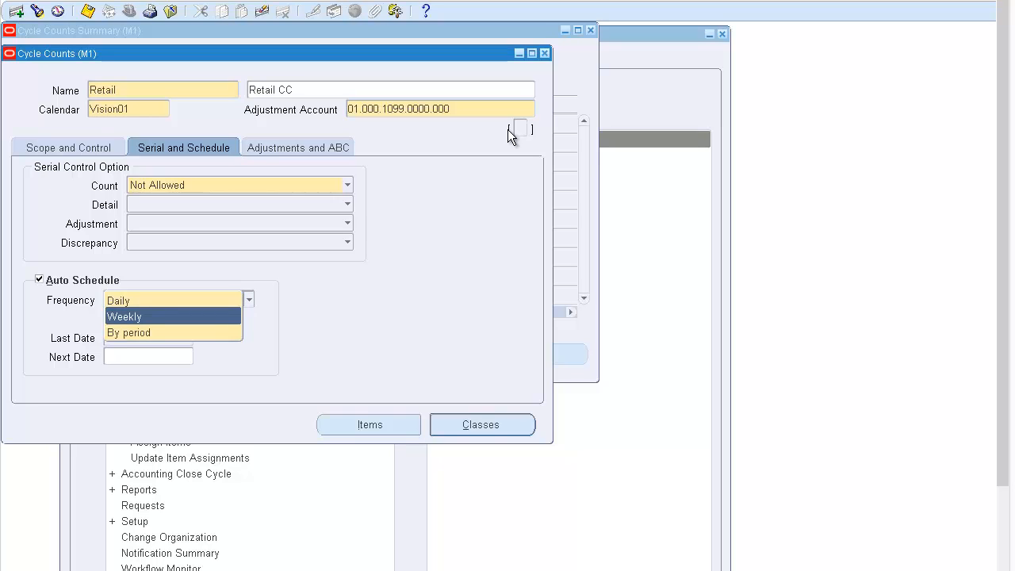
pyautogui.press('Up')
pyautogui.press('Return')
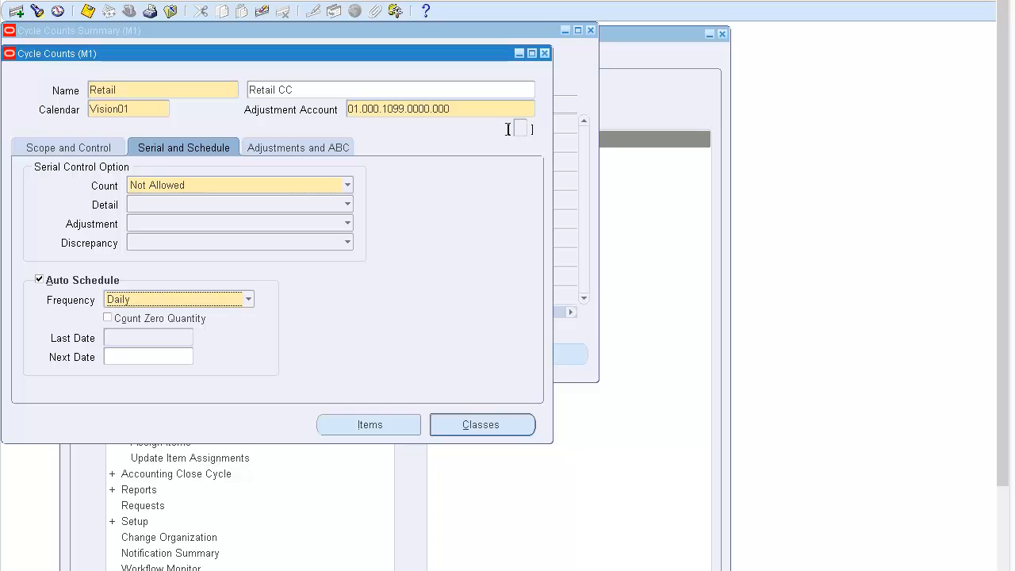
# Go to the adjustment and ABC settings, review the approval options and keep If out of tolerance.
pyautogui.press('Tab')
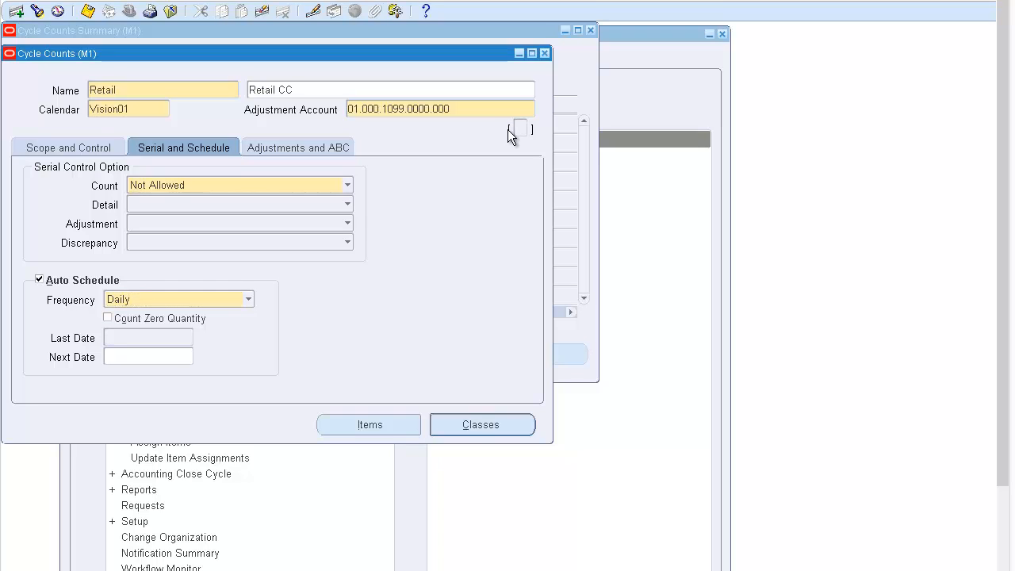
pyautogui.press('Tab')
pyautogui.press('Tab')
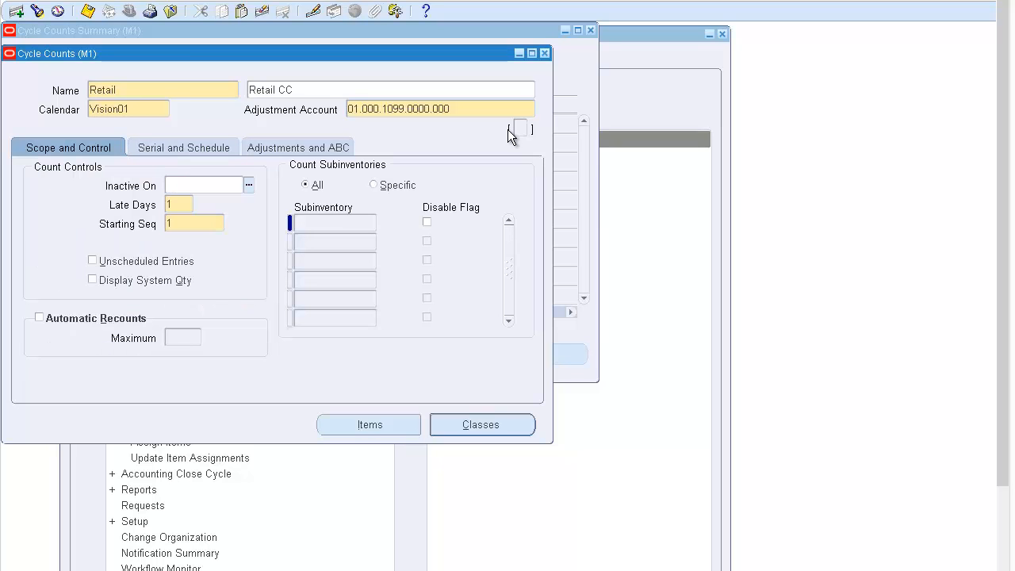
pyautogui.hotkey('shift', 'Tab')
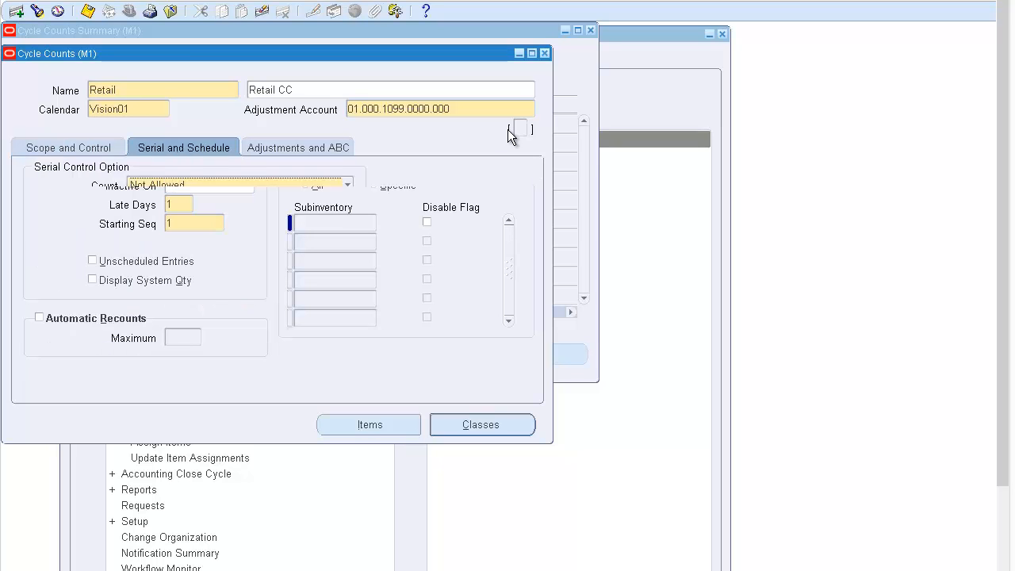
pyautogui.hotkey('shift', 'pagedown')
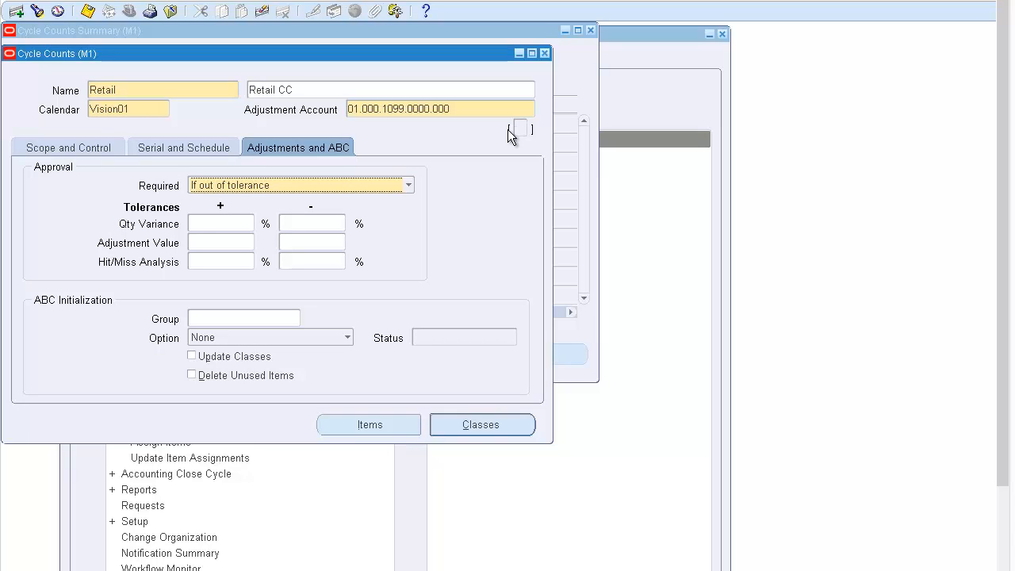
pyautogui.hotkey('alt', 'Down')
pyautogui.press('Down')
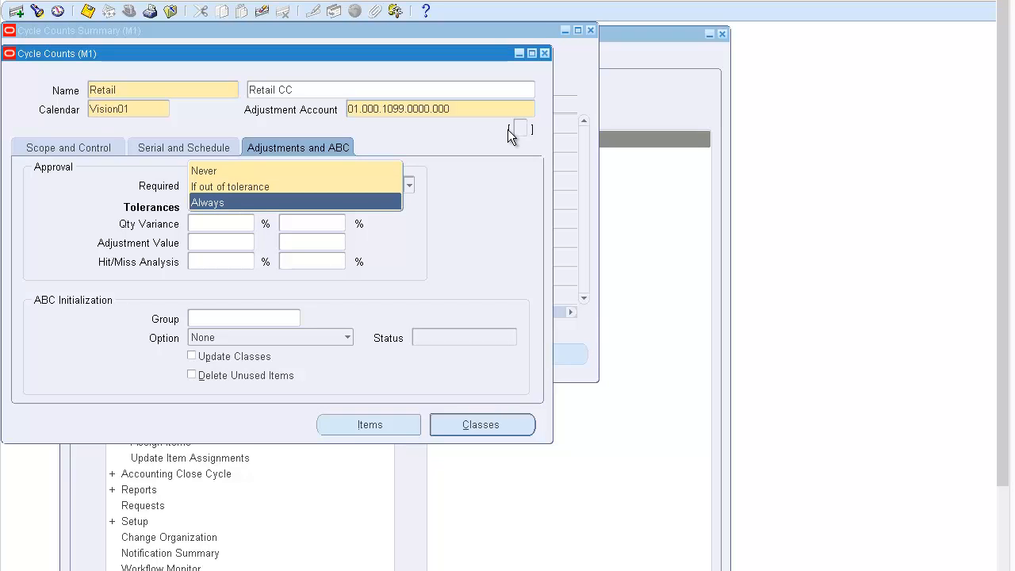
pyautogui.press('Up')
pyautogui.press('Up')
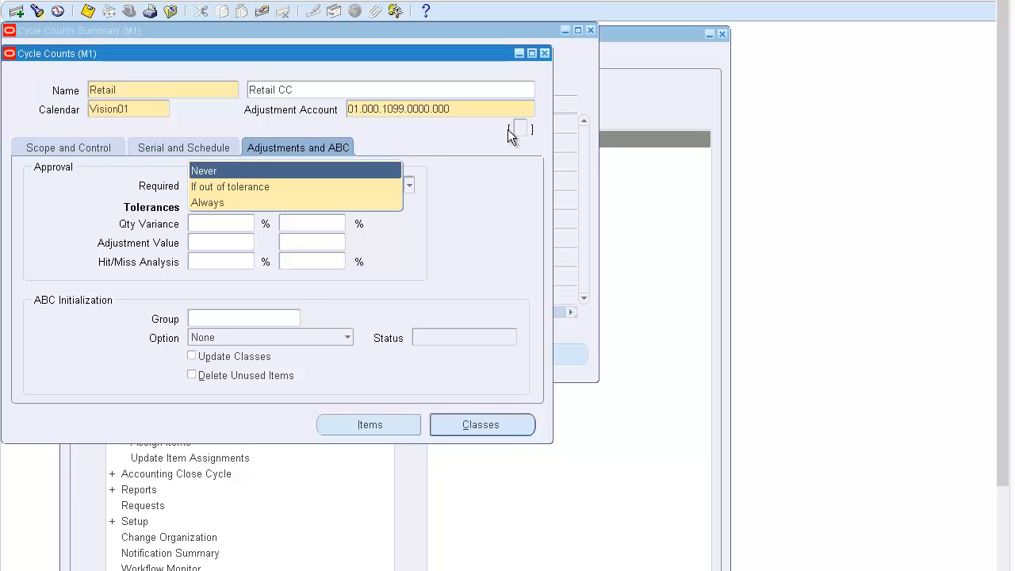
pyautogui.press('Up')
pyautogui.press('Up')
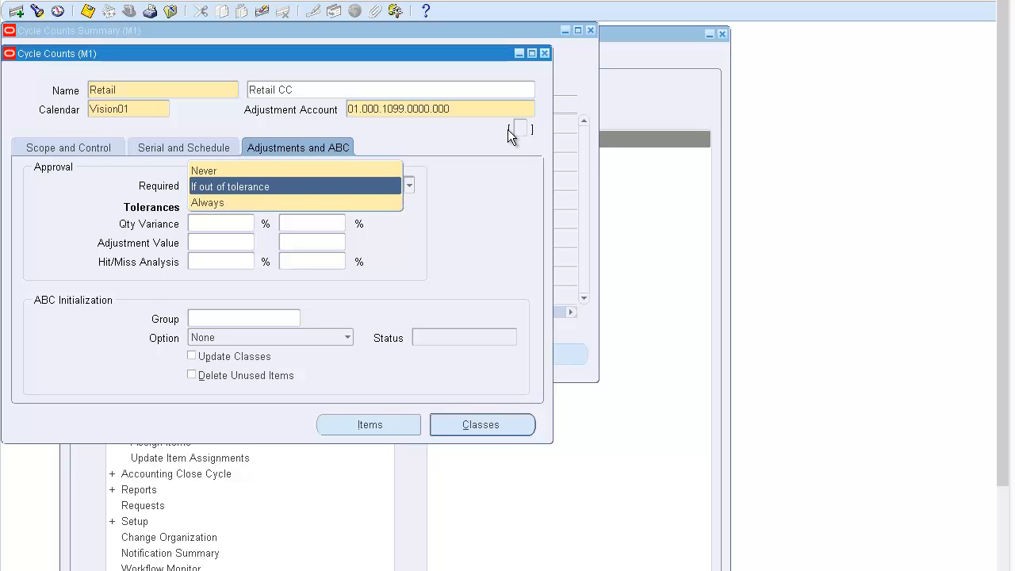
pyautogui.press('Tab')
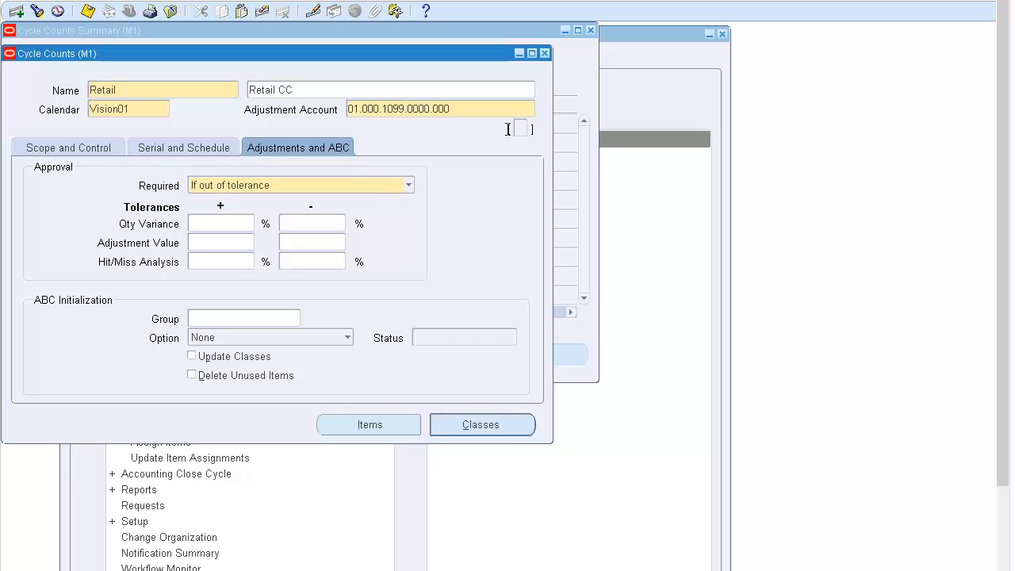
# Enter a 10% quantity variance tolerance and switch the required approval to Always.
pyautogui.write('10')
pyautogui.press('Tab')
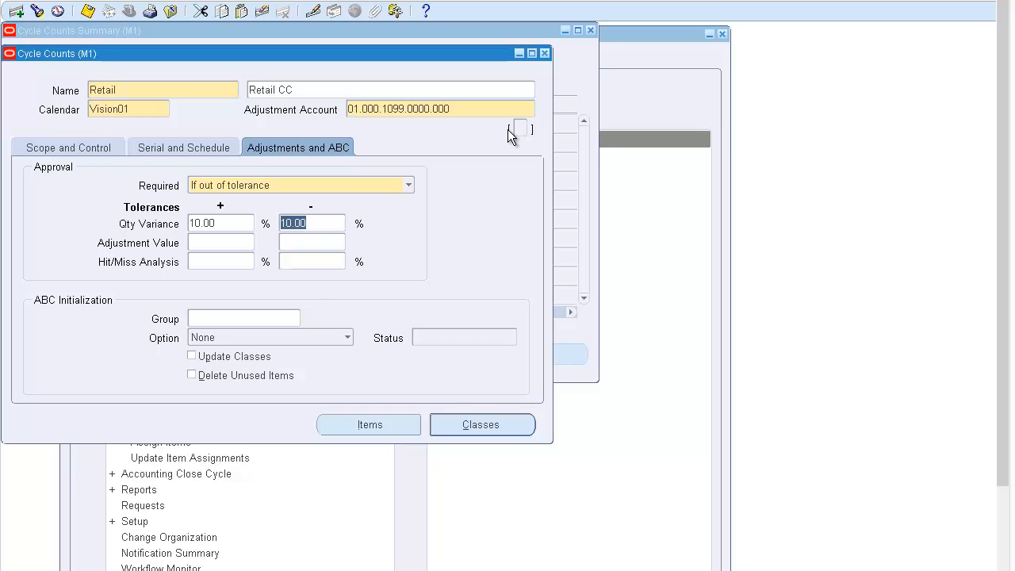
pyautogui.hotkey('shift', 'Tab')
pyautogui.hotkey('shift', 'Tab')
pyautogui.hotkey('alt', 'Down')
pyautogui.press('Down')
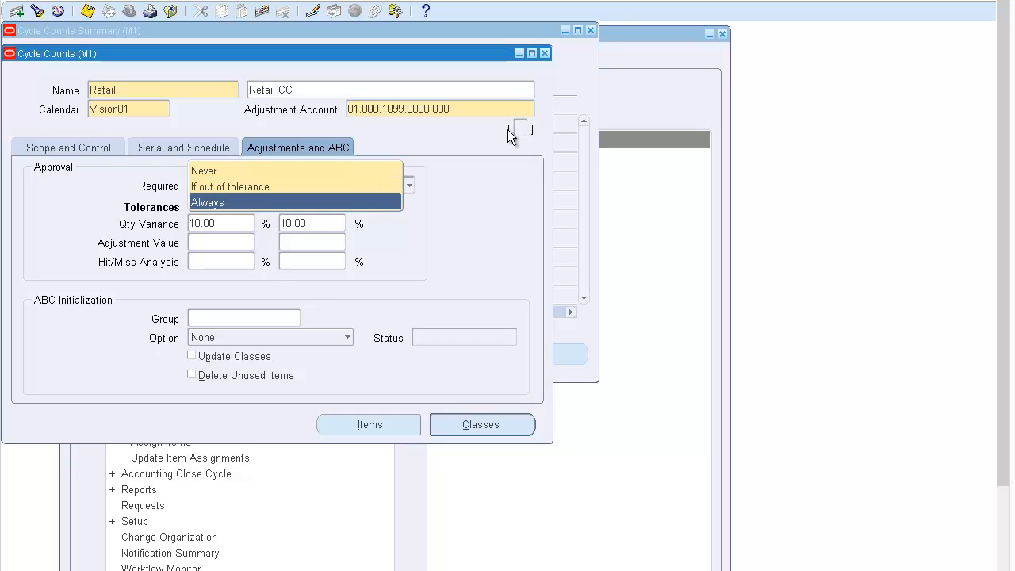
pyautogui.press('Return')
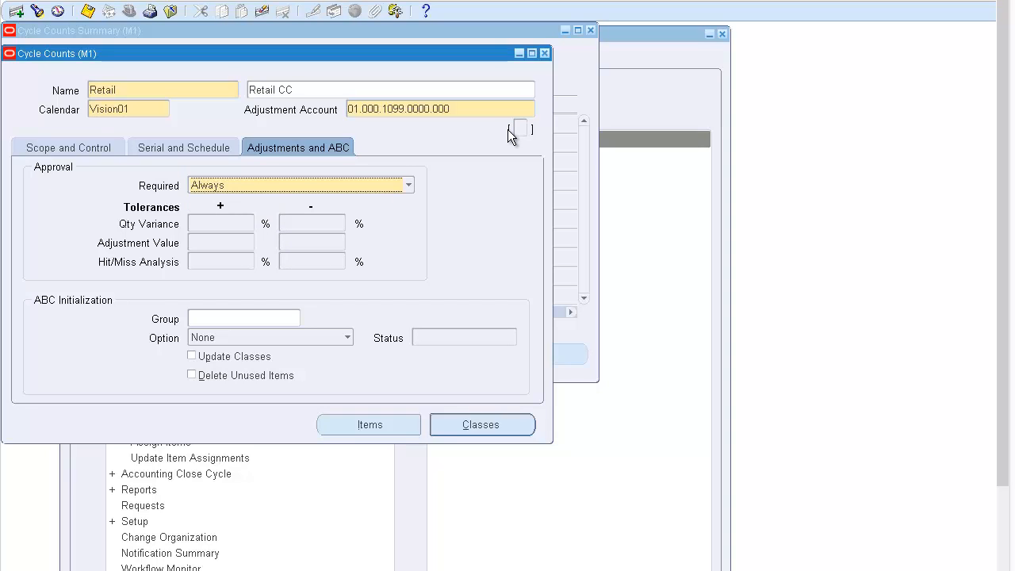
# Set the required approval to If out of tolerance with quantity variance tolerances of plus and minus 10%.
pyautogui.hotkey('alt', 'Down')
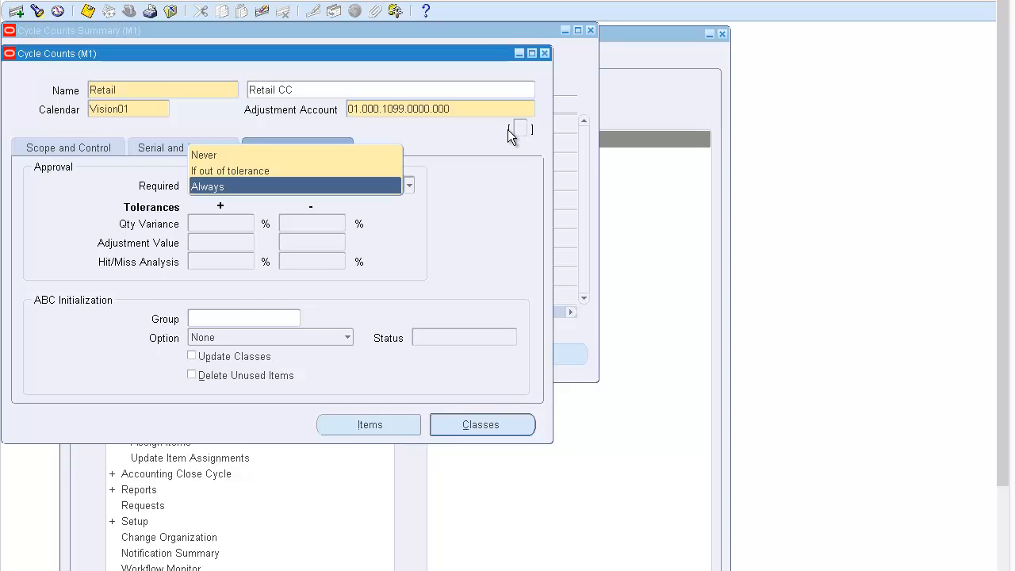
pyautogui.press('Up')
pyautogui.press('Return')
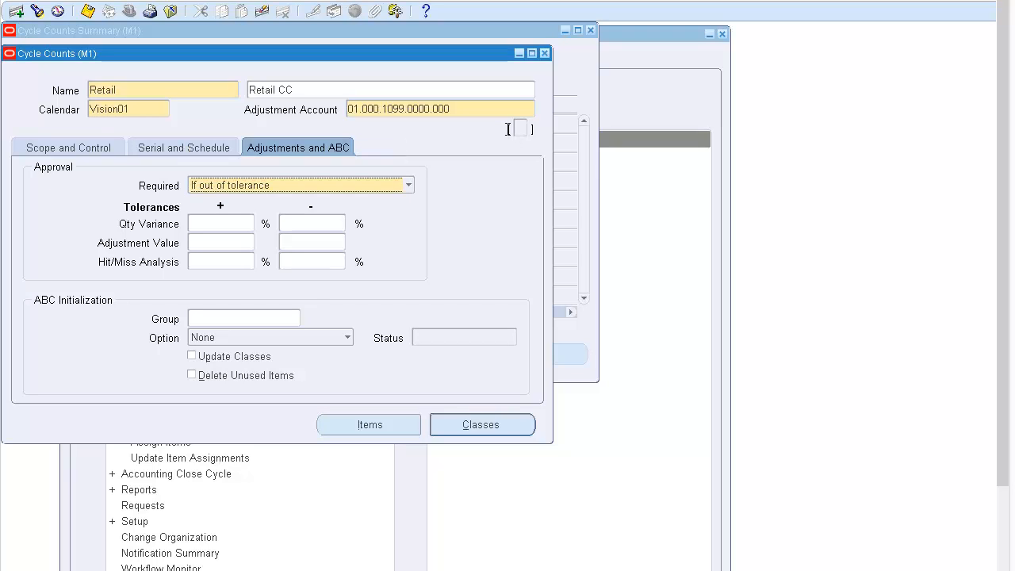
pyautogui.press('Tab')
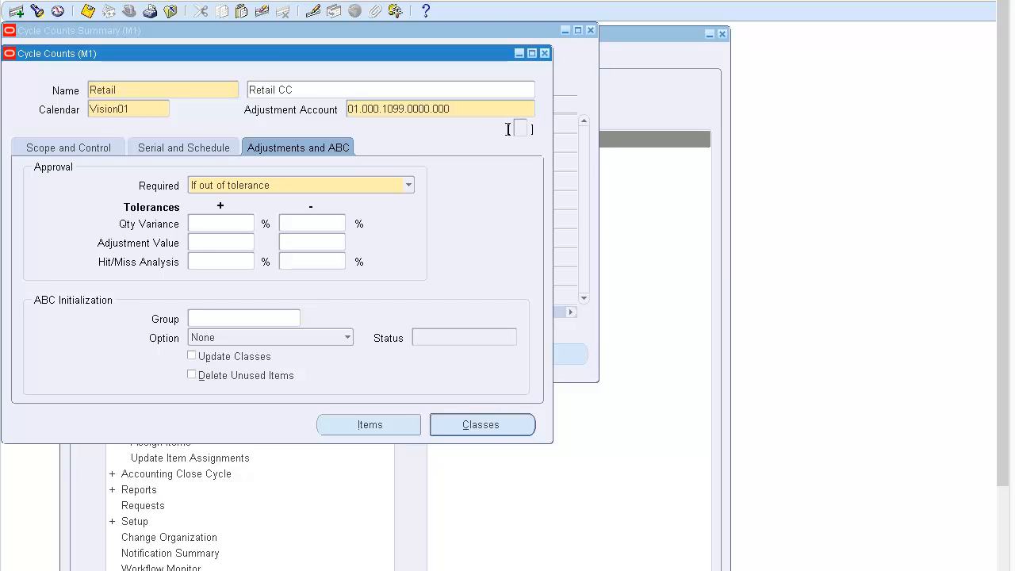
pyautogui.write('10')
pyautogui.press('Tab')
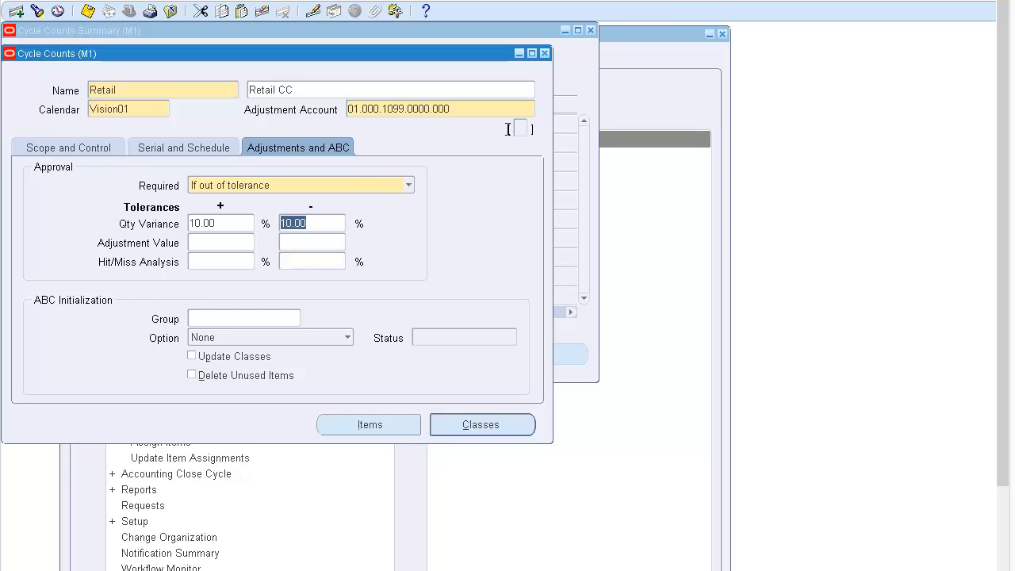
# Leave the adjustment value and hit/miss analysis tolerances blank and save the cycle count.
pyautogui.press('Tab')
pyautogui.press('Tab')
pyautogui.press('Tab')
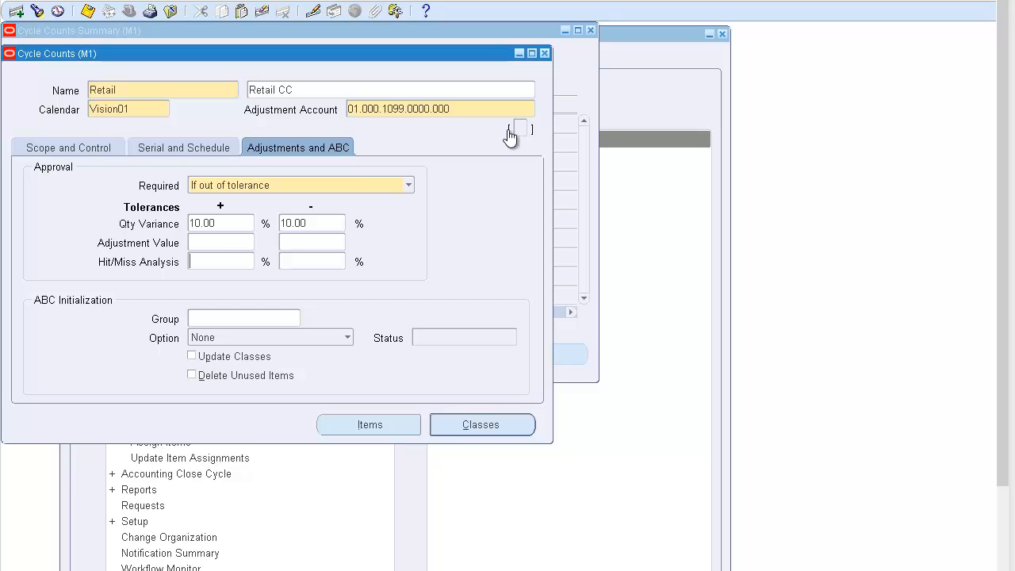
pyautogui.press('Tab')
pyautogui.hotkey('ctrl', 's')
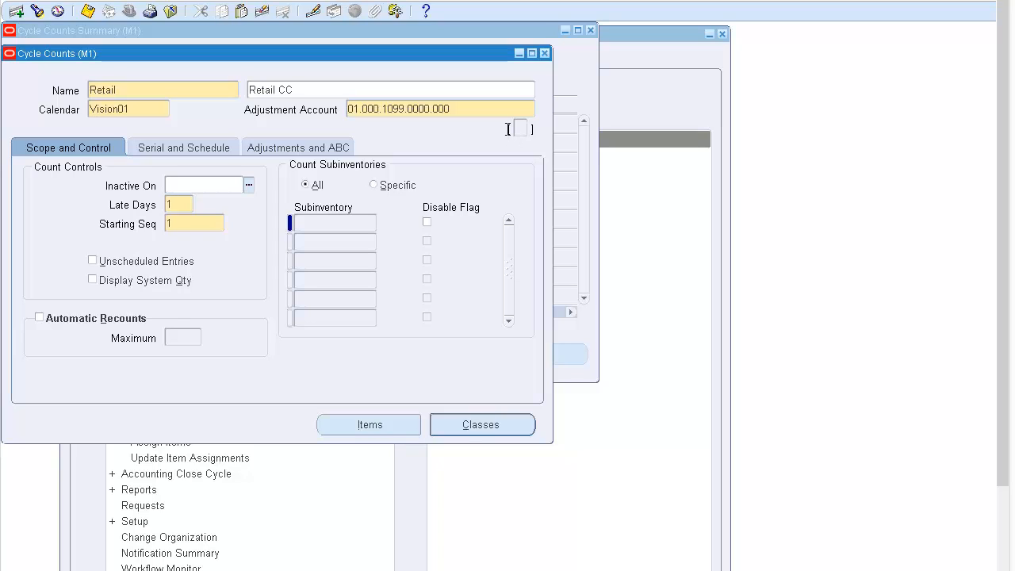
# Choose CW-Retail as the ABC initialization group for the cycle count.
pyautogui.click(510, 128)
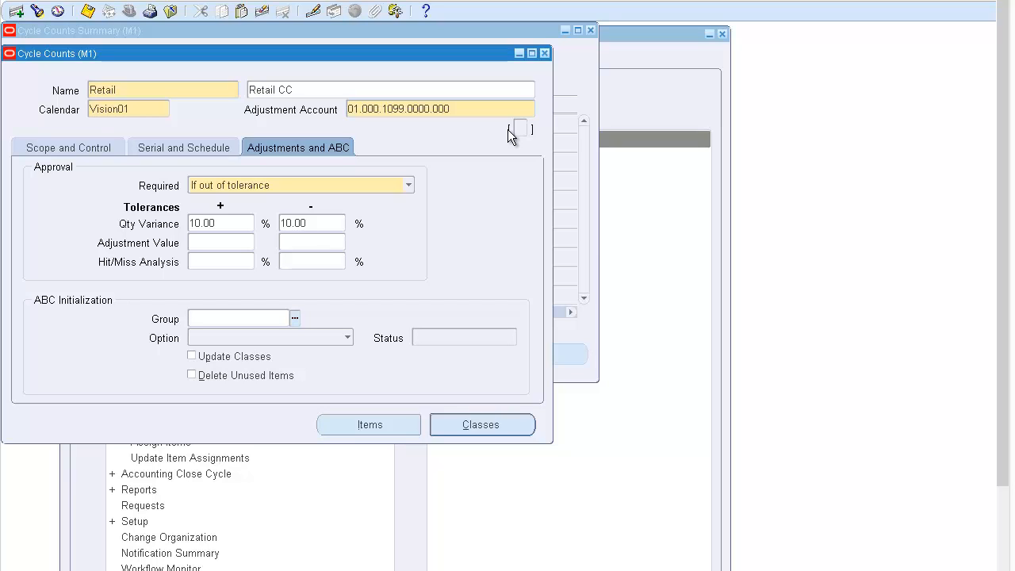
pyautogui.hotkey('ctrl', 'l')
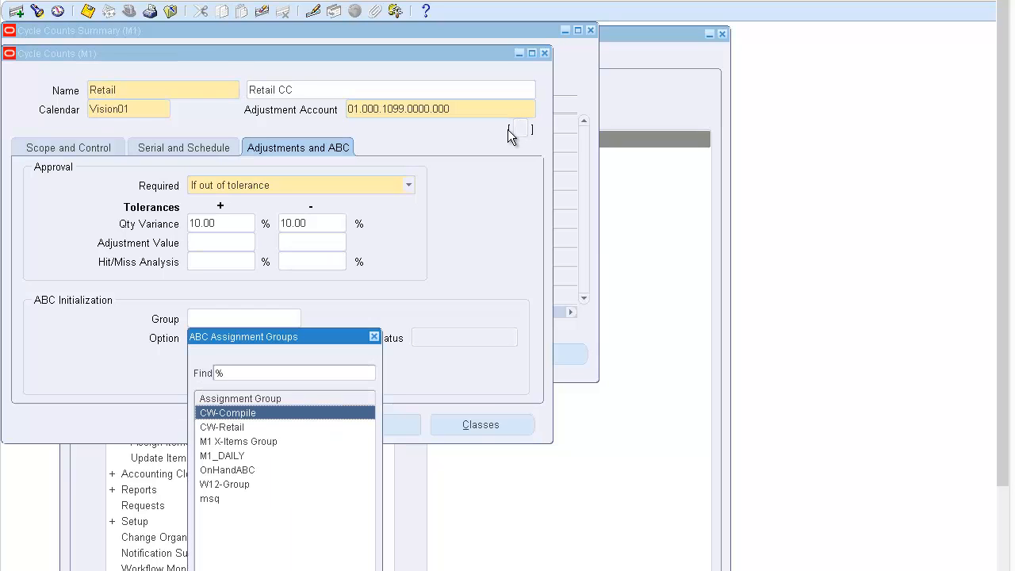
pyautogui.press('Down')
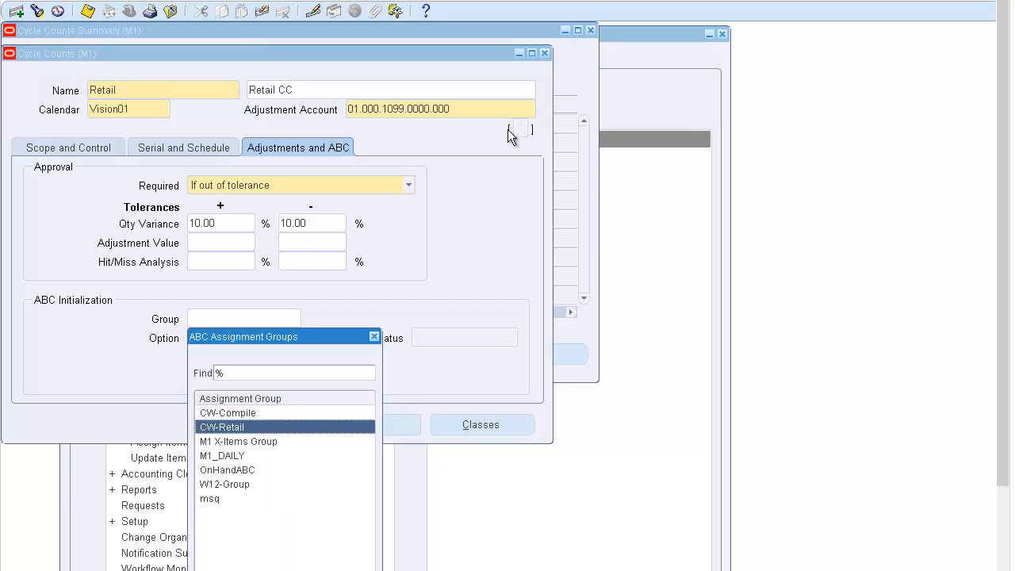
pyautogui.press('Return')
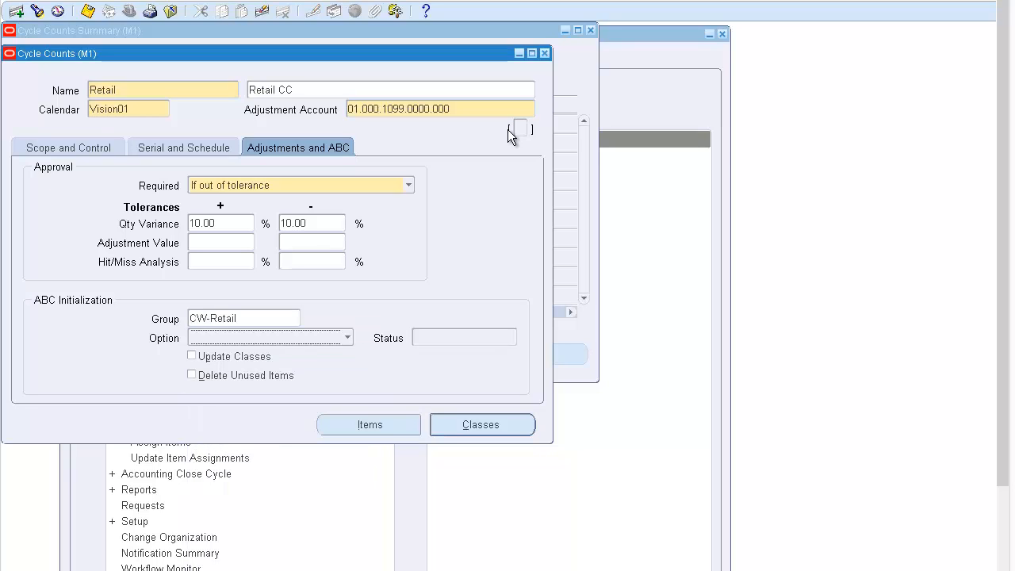
# Set the ABC initialization option to (Re)initialize, save the cycle count and acknowledge the submitted request.
pyautogui.hotkey('alt', 'Down')
pyautogui.press('Up')
pyautogui.press('Up')
pyautogui.press('Up')
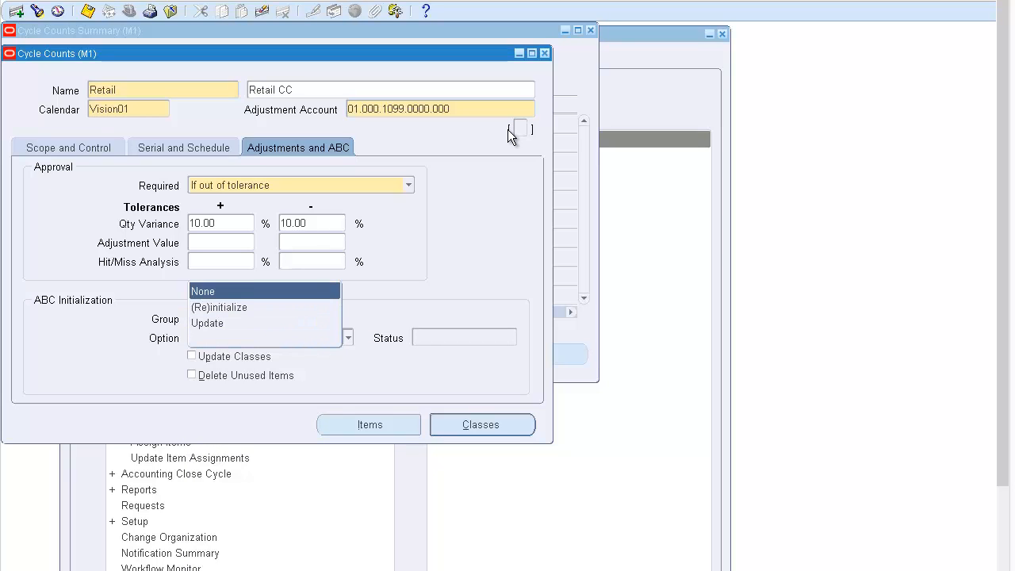
pyautogui.press('Down')
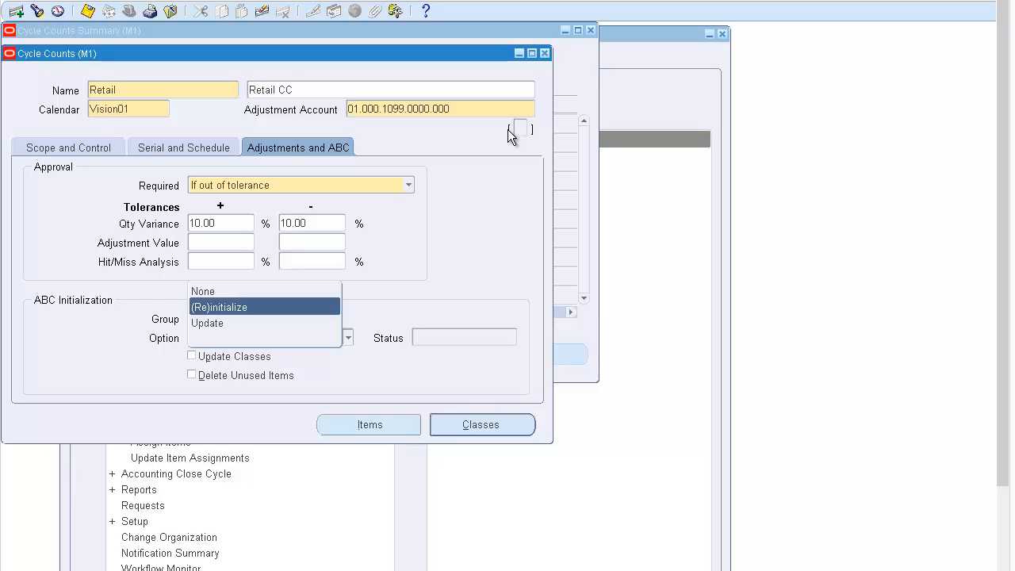
pyautogui.press('Return')
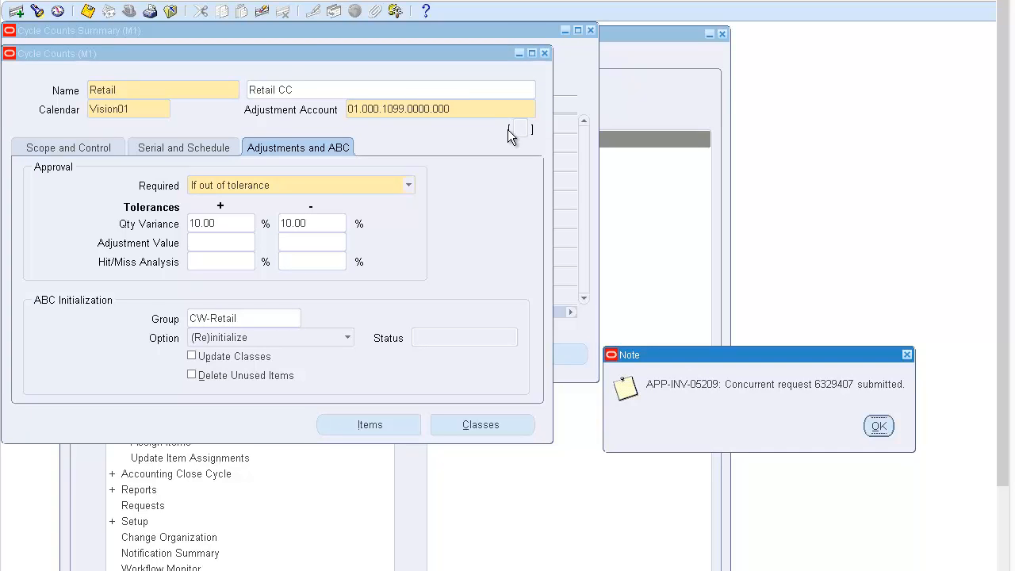
pyautogui.press('Return')
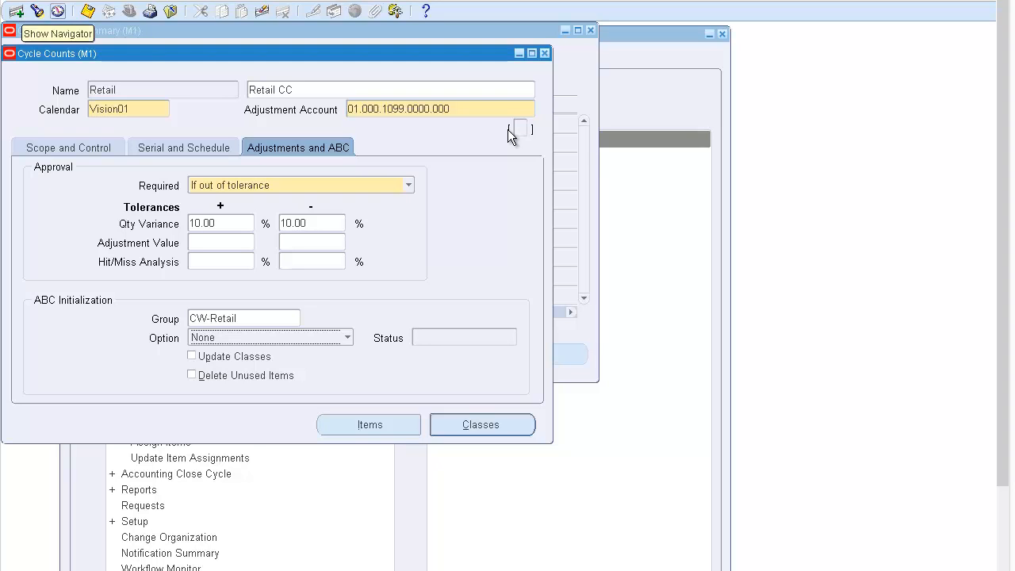
# List all your concurrent requests, check the status of Initialize cycle count items, and return to the cycle count.
pyautogui.click(60, 1)
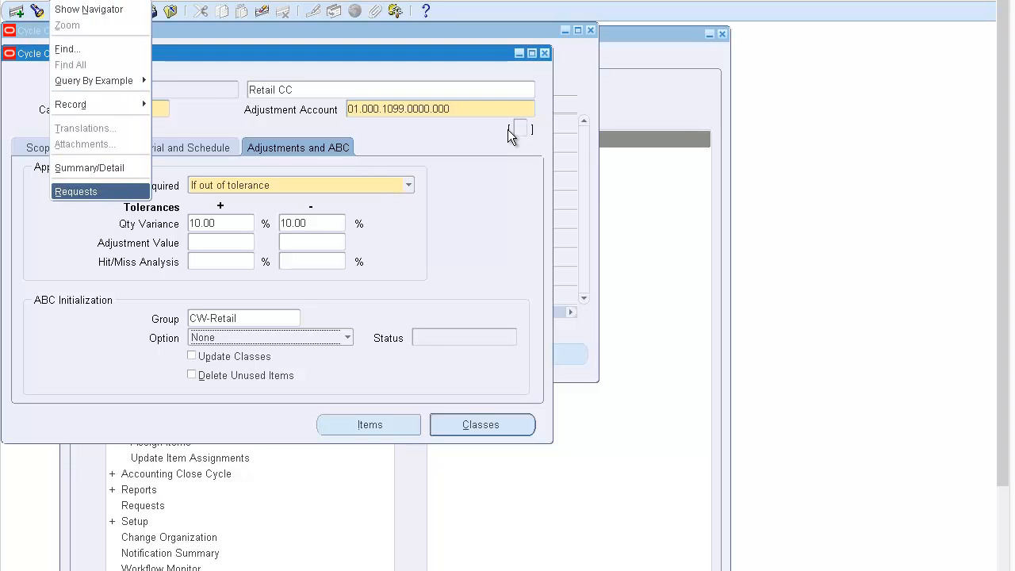
pyautogui.click(76, 191)
pyautogui.press('Return')
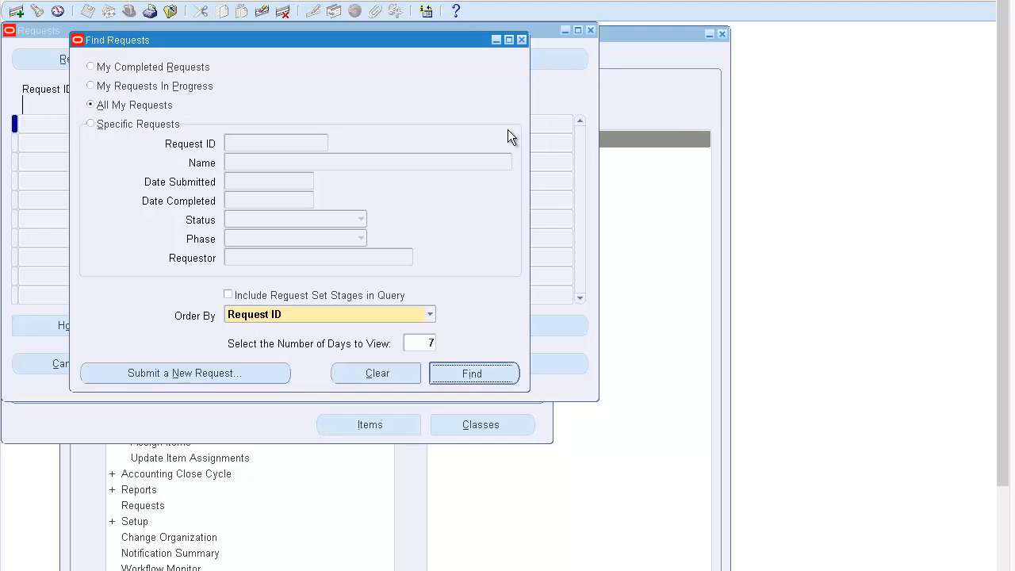
pyautogui.press('Tab')
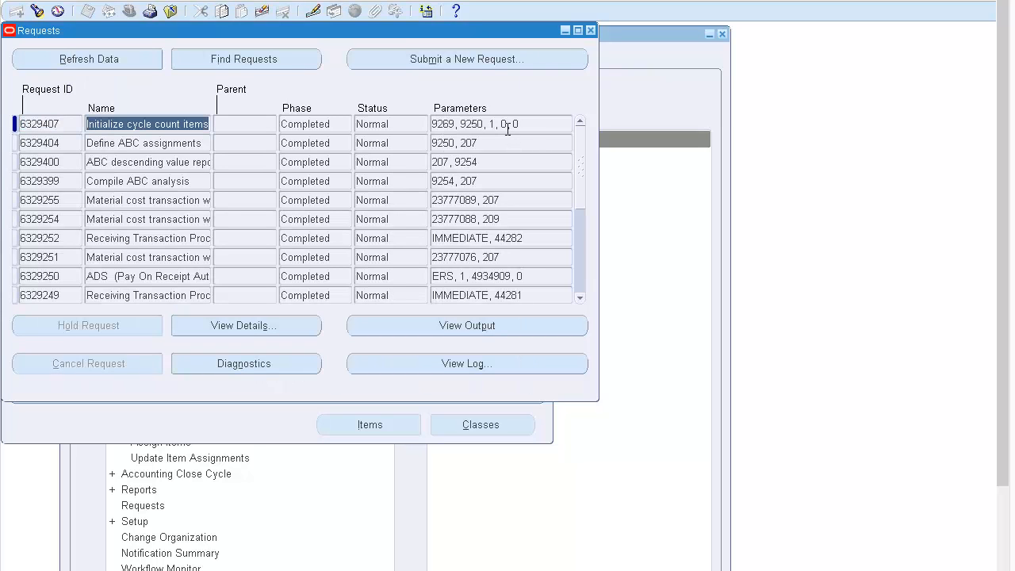
pyautogui.press('F4')
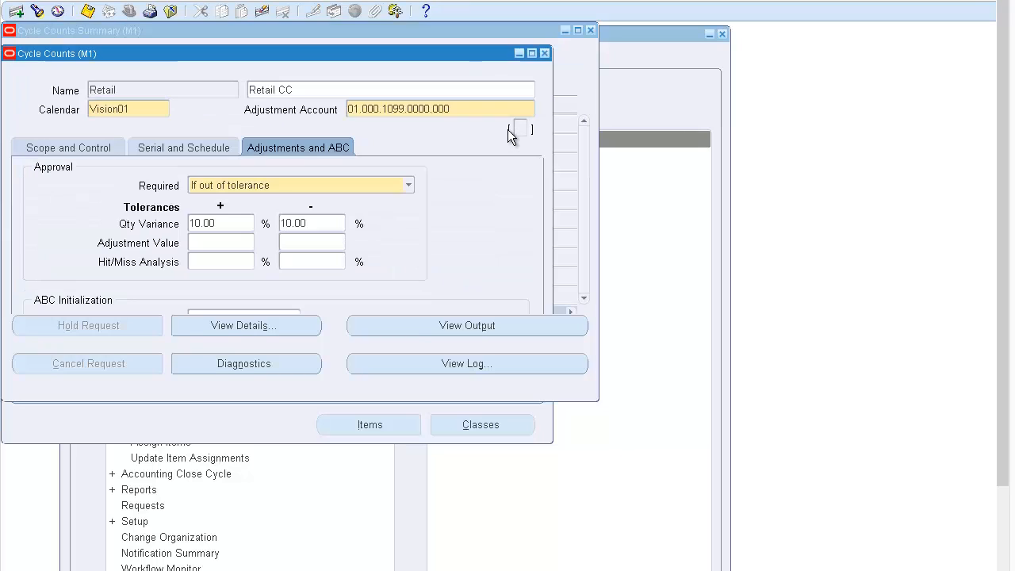
# Re-query the cycle count named Retail and check its ABC initialization status.
pyautogui.press('Tab')
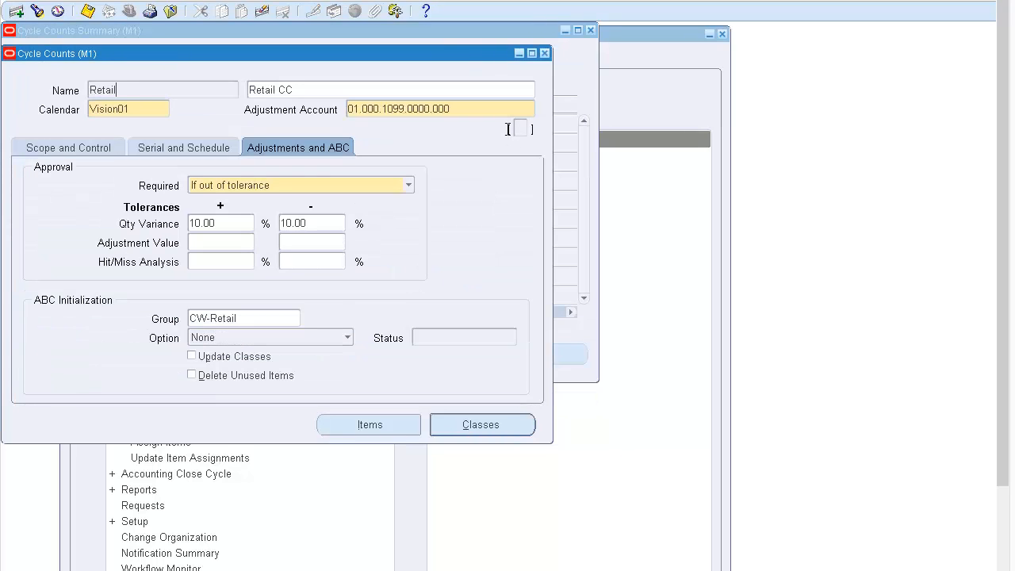
pyautogui.press('F11')
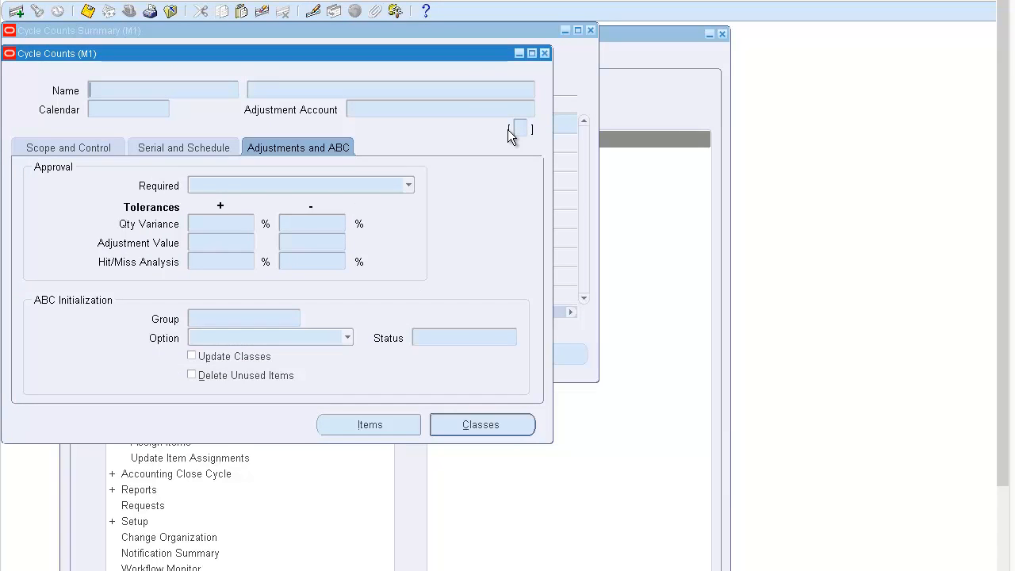
pyautogui.write('Retail')
pyautogui.hotkey('ctrl', 'F11')
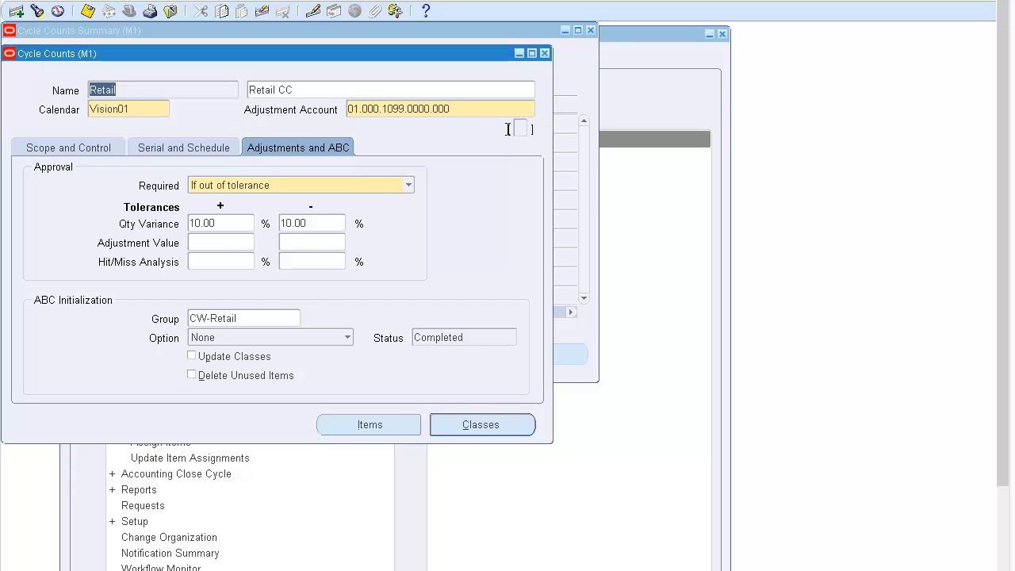
pyautogui.hotkey('shift', 'Tab')
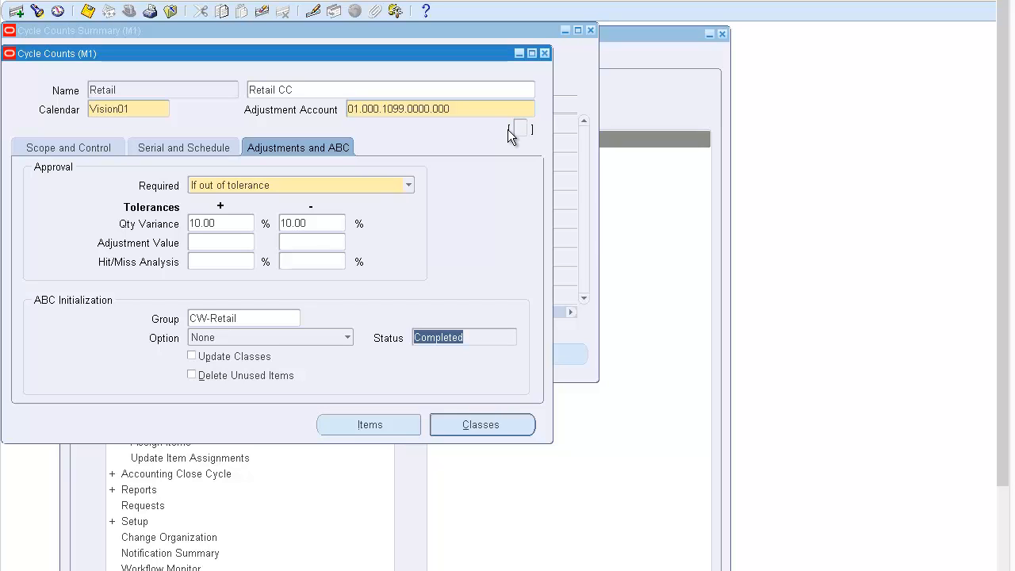
# Open the Retail cycle count's items, browse through the items and their assigned classes, and return to the cycle count.
pyautogui.hotkey('alt', 'i')
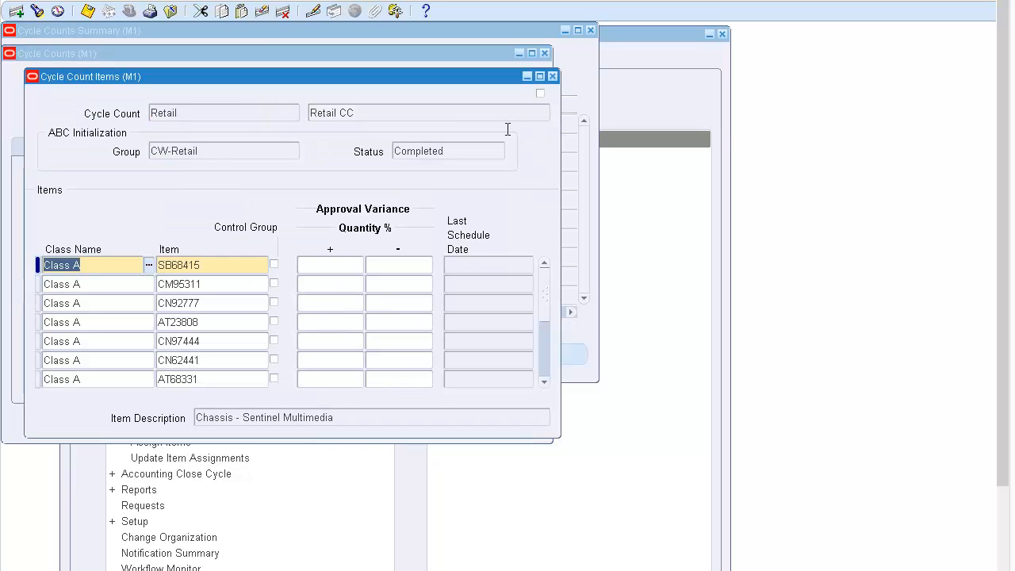
pyautogui.press('Down')
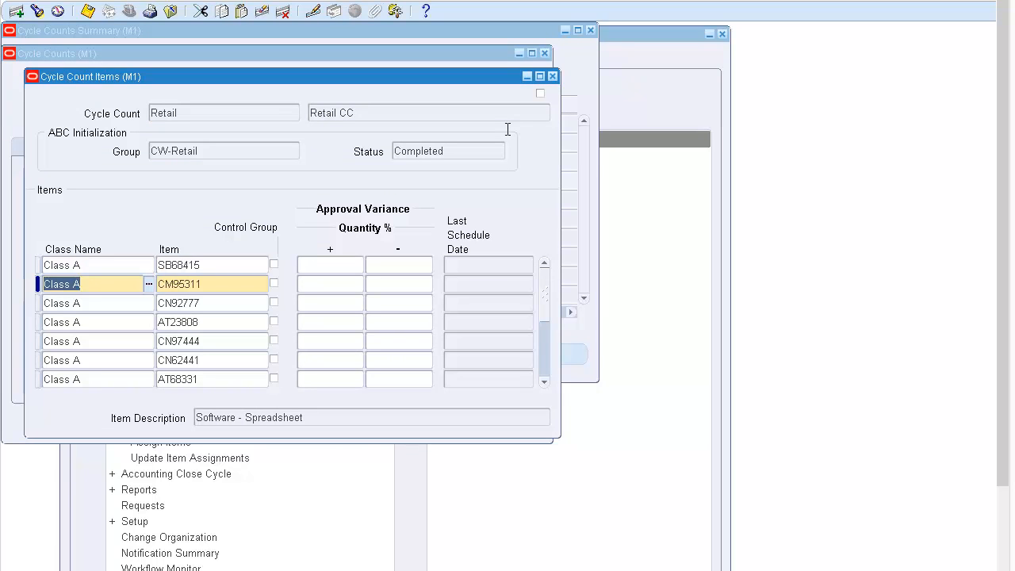
pyautogui.press('pagedown')
pyautogui.press('pagedown')
pyautogui.press('pagedown')
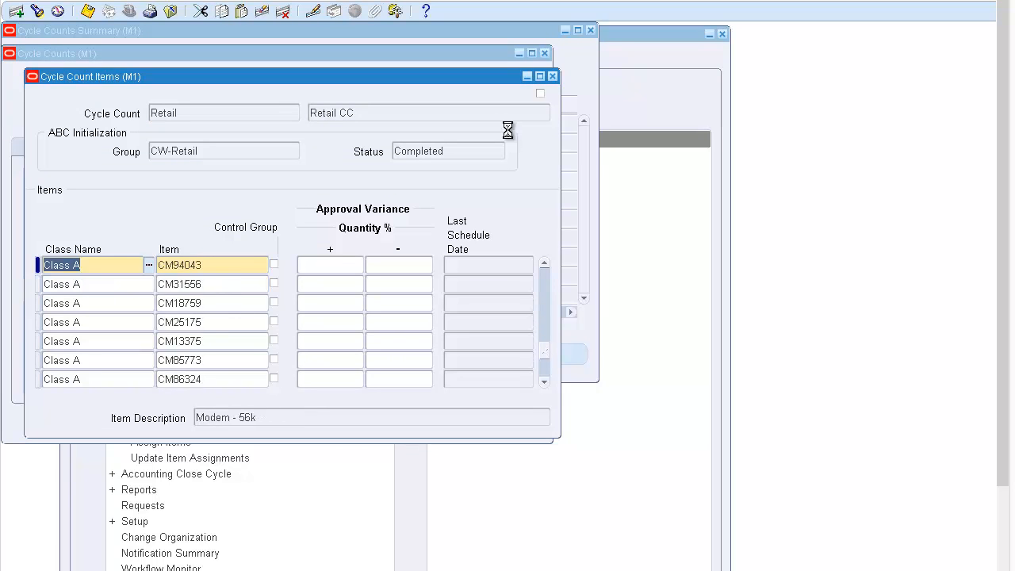
pyautogui.press('pagedown')
pyautogui.press('pagedown')
pyautogui.press('pagedown')
pyautogui.press('pagedown')
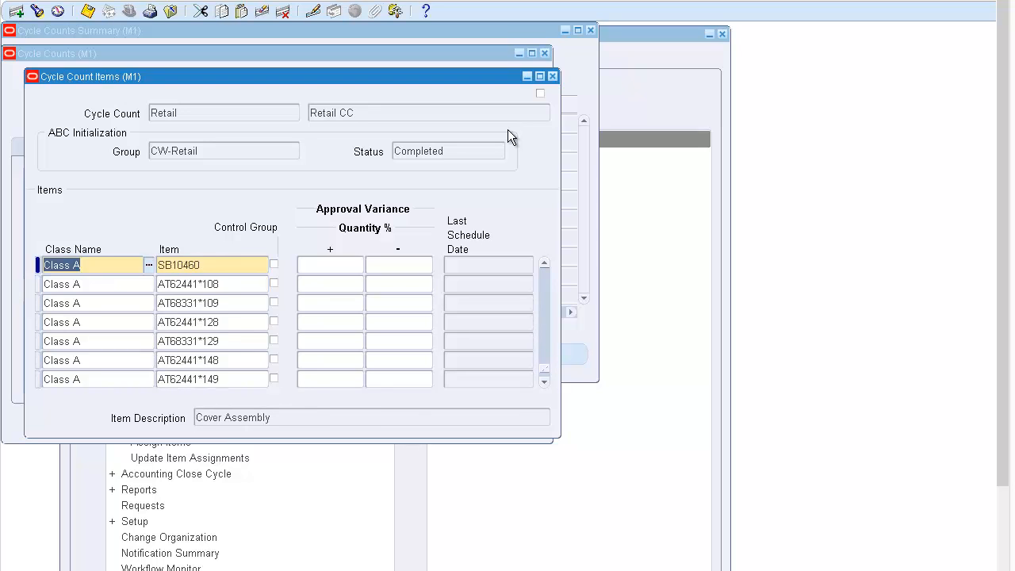
pyautogui.press('pagedown')
pyautogui.press('pagedown')
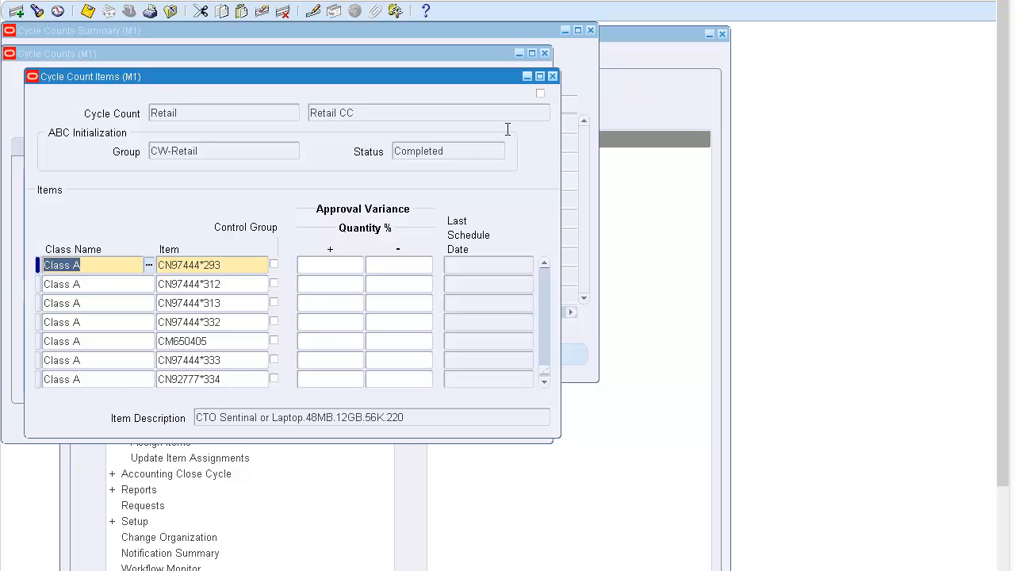
pyautogui.press('Tab')
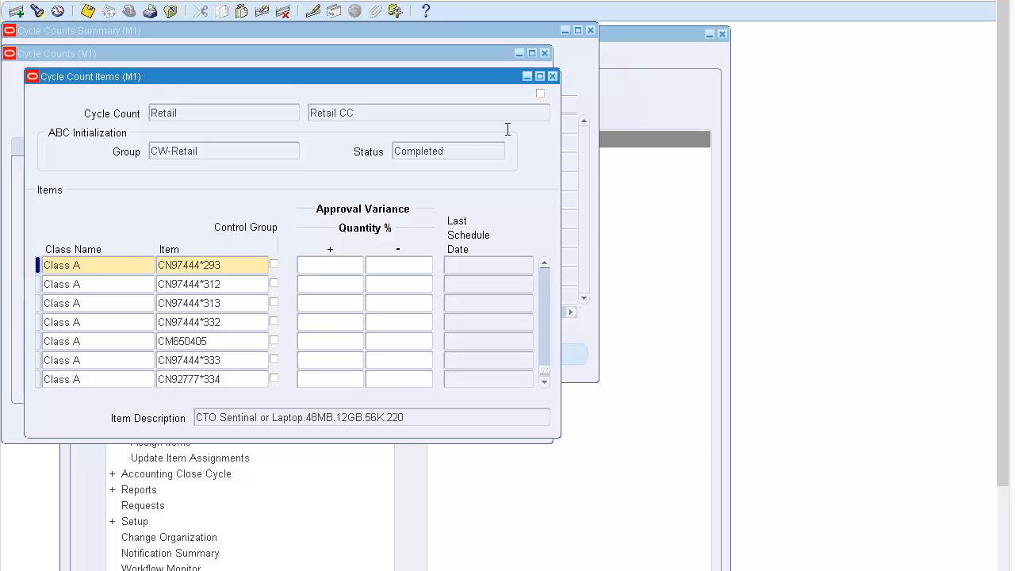
pyautogui.press('F4')
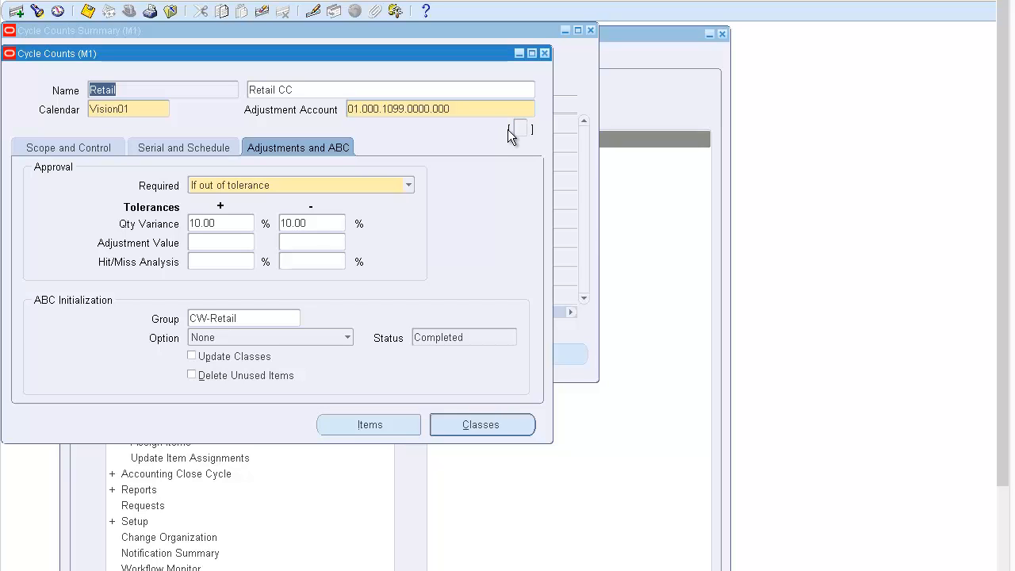
pyautogui.hotkey('alt', 'i')
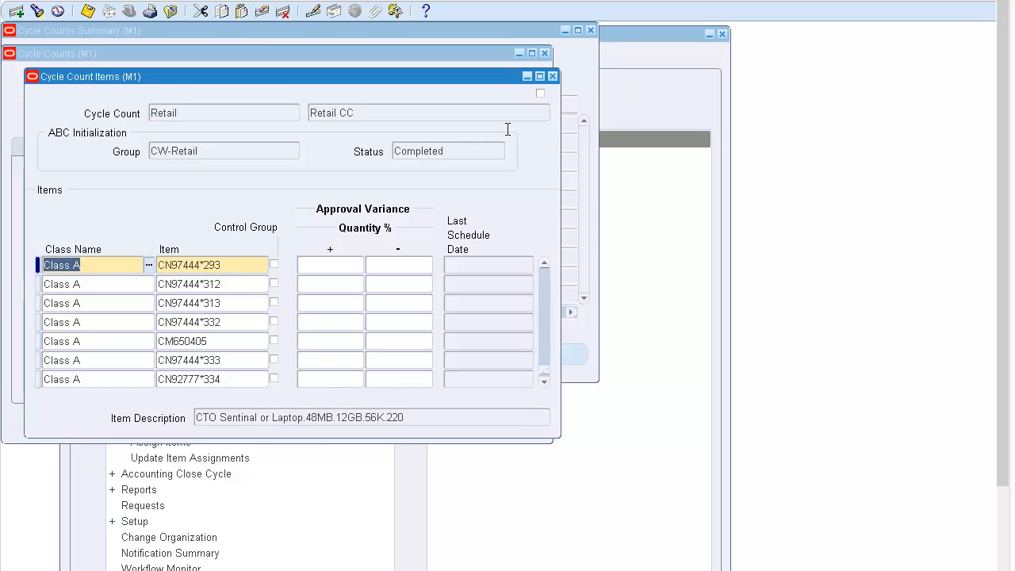
pyautogui.press('F4')
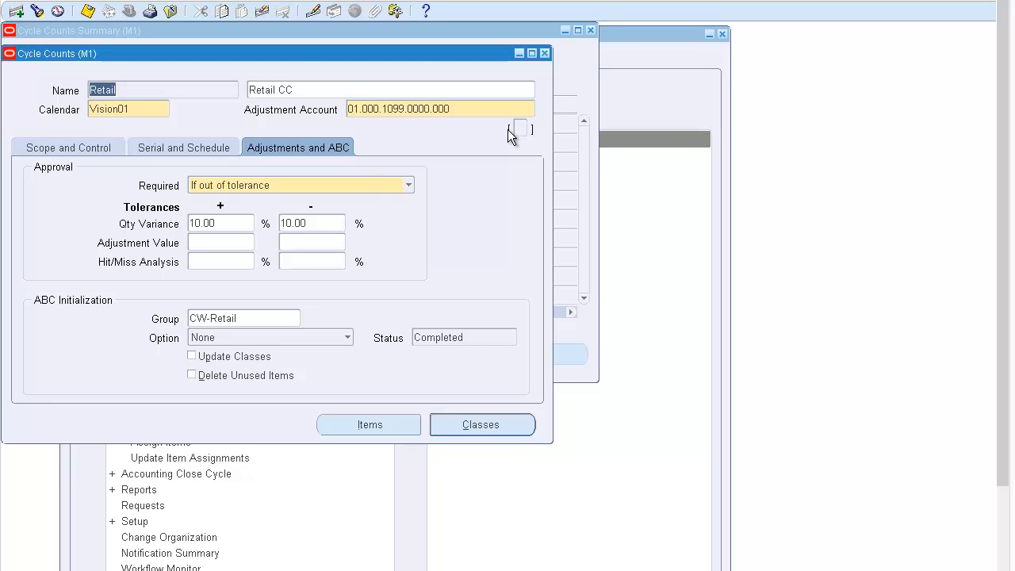
# Review the serial and schedule settings and open the Retail cycle count's classes.
pyautogui.hotkey('ctrl', 'pageup')
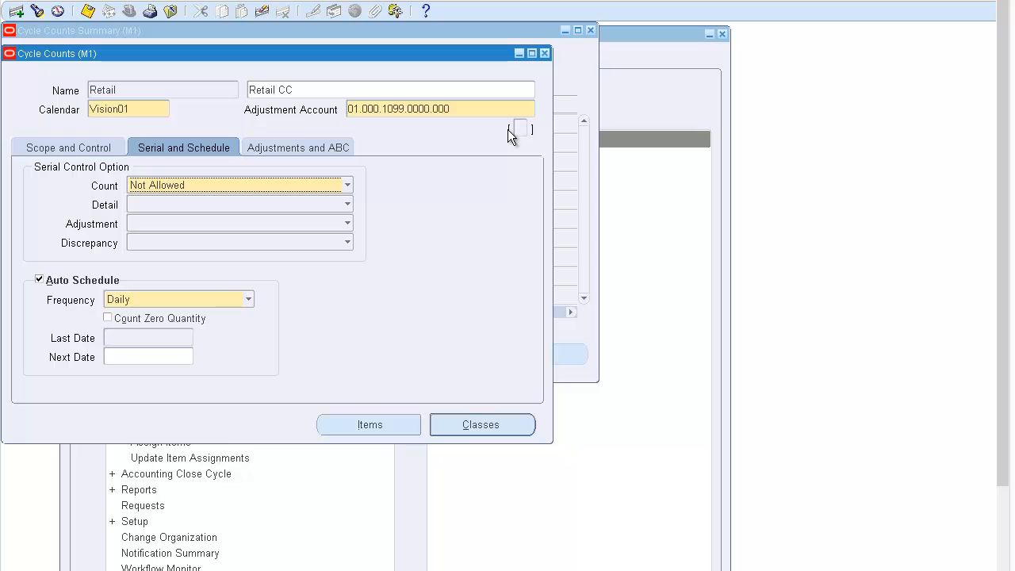
pyautogui.hotkey('alt', 'c')
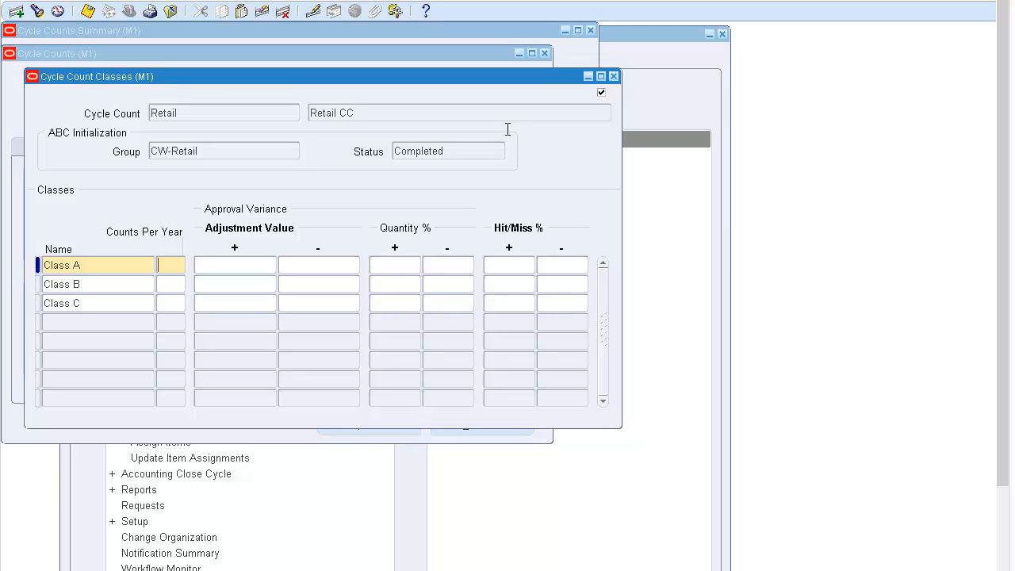
pyautogui.write('400')
pyautogui.press('BackSpace')
pyautogui.press('BackSpace')
pyautogui.press('BackSpace')
pyautogui.hotkey('ctrl', 'a')
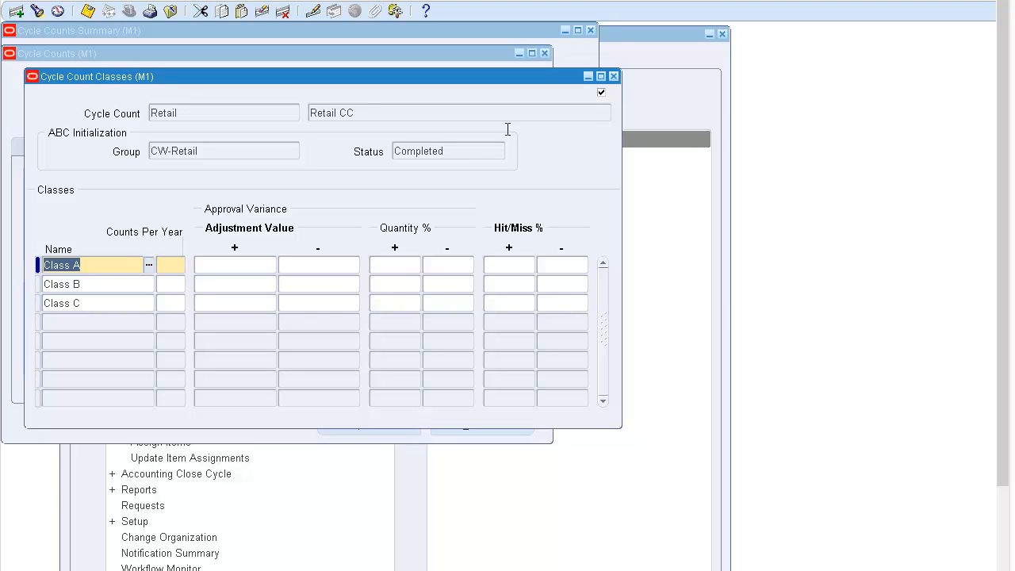
# Set the counts per year to 260 for Class A, 12 for Class B and 4 for Class C, and save.
pyautogui.press('Tab')
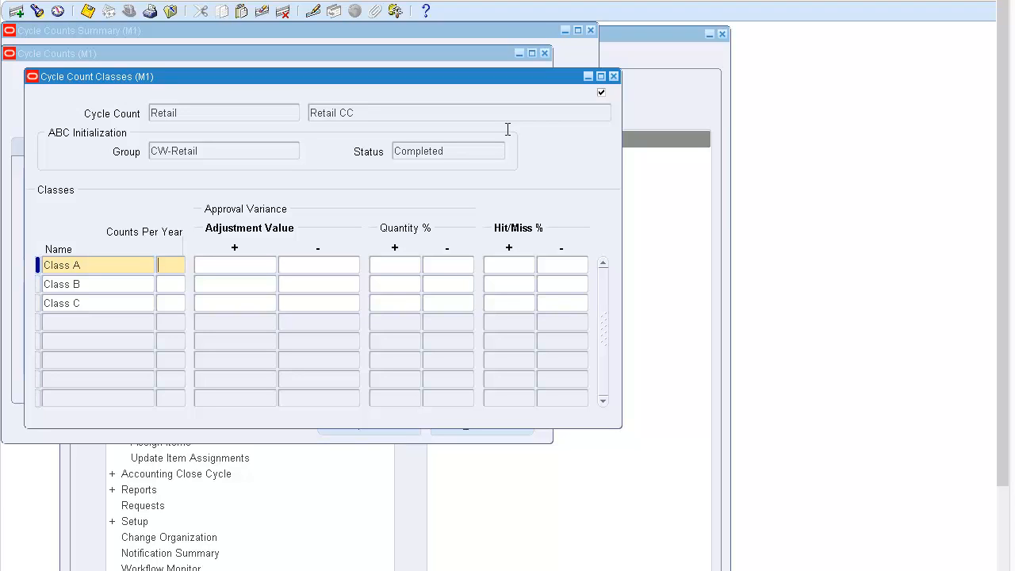
pyautogui.write('260')
pyautogui.press('Down')
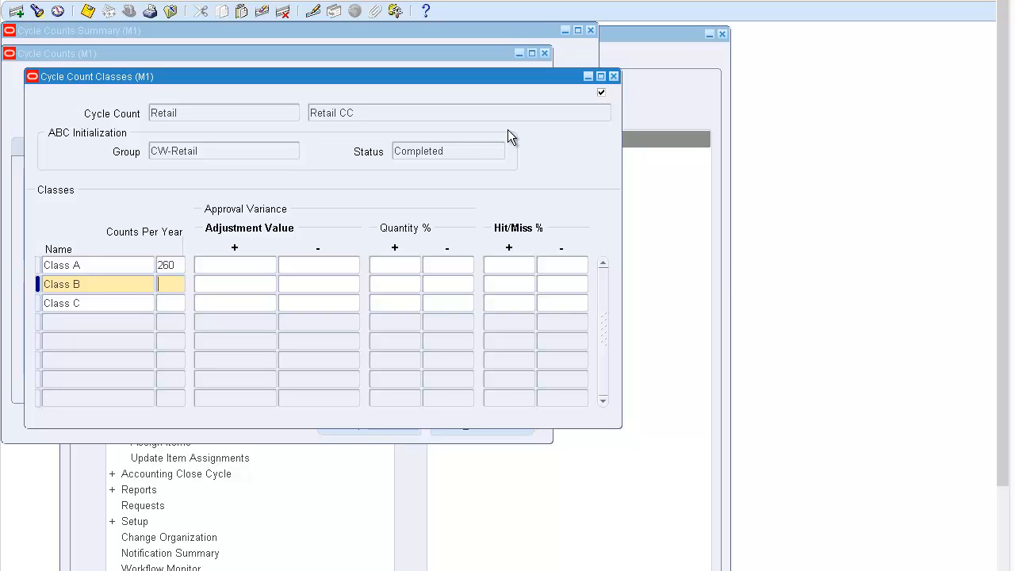
pyautogui.write('12')
pyautogui.press('Down')
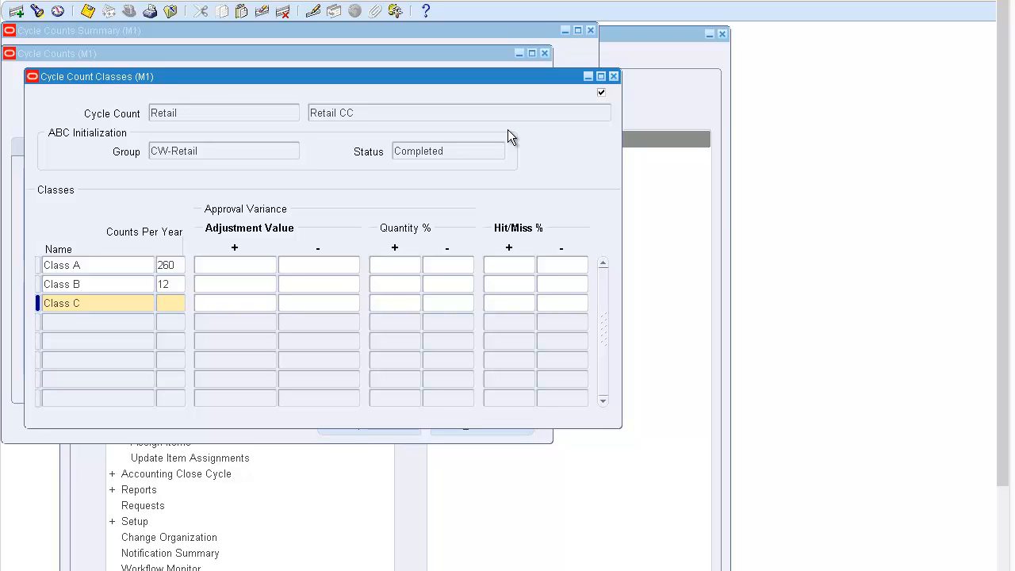
pyautogui.write('4')
pyautogui.moveTo(460, 77); pyautogui.dragTo(792, 97)
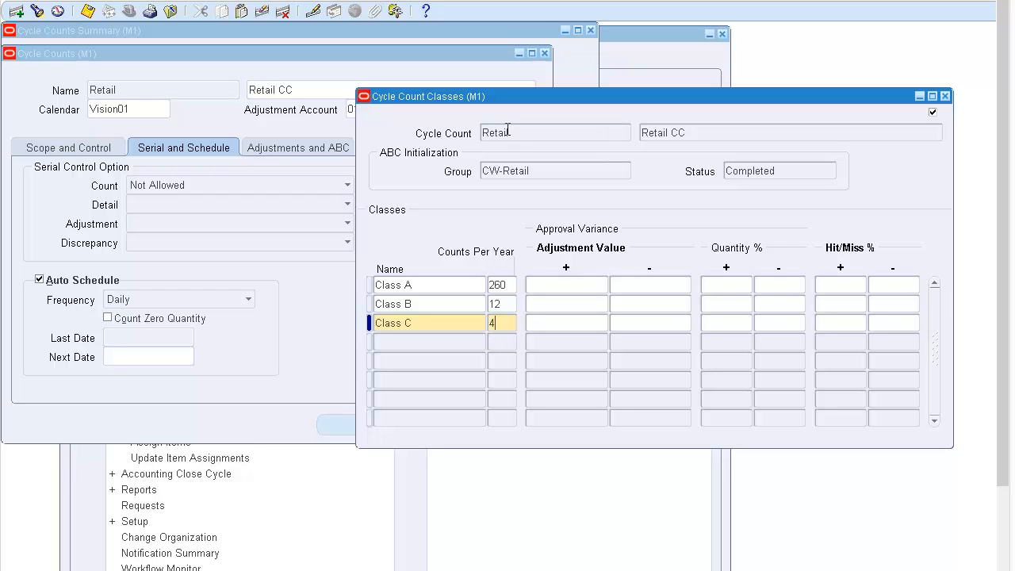
pyautogui.hotkey('ctrl', 's')
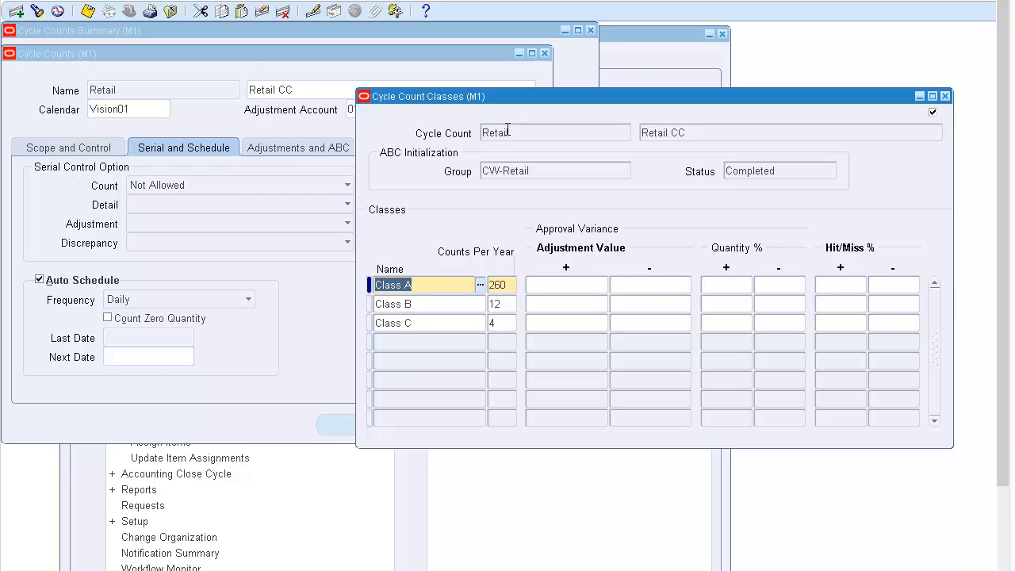
pyautogui.press('Down')
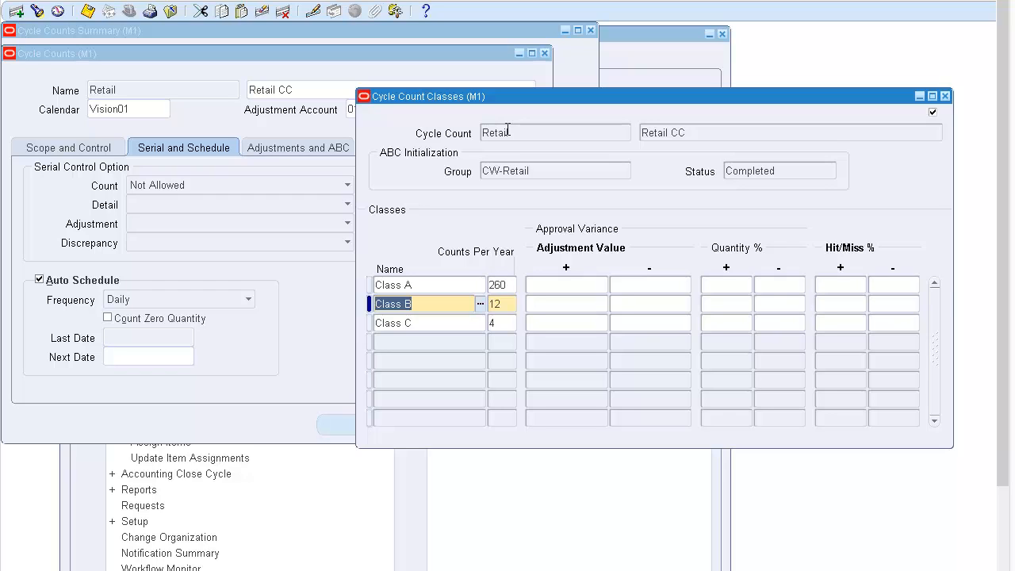
pyautogui.press('Tab')
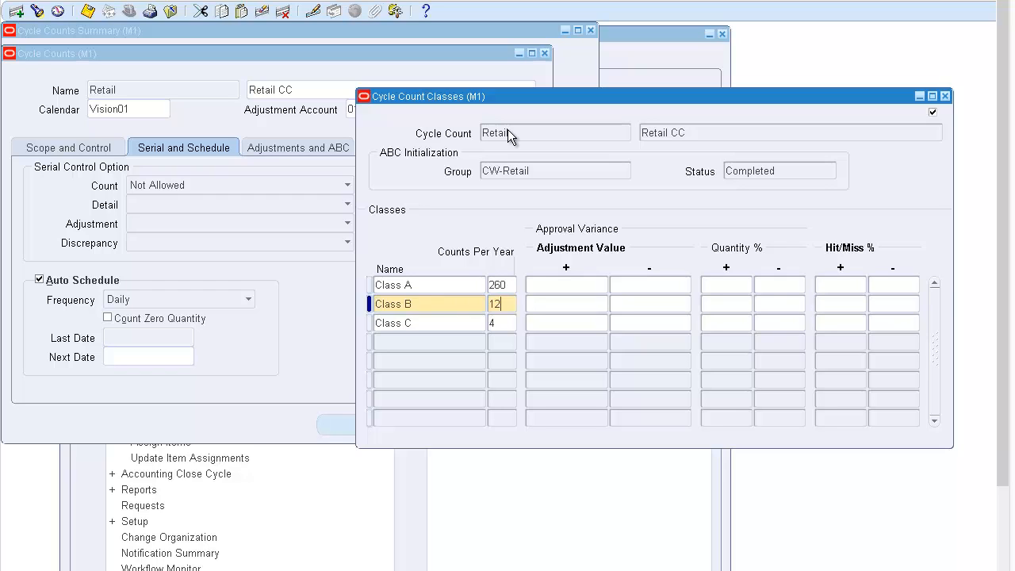
# Set Class A's counts per year to 150.
pyautogui.hotkey('shift', 'Home')
pyautogui.press('Up')
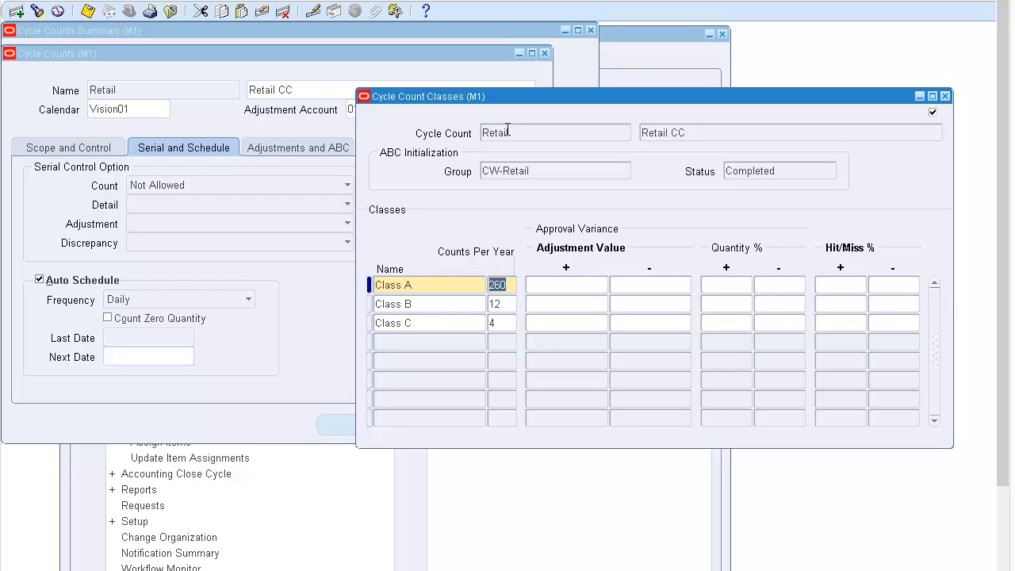
pyautogui.press('Right')
pyautogui.hotkey('shift', 'Home')
pyautogui.write('150')
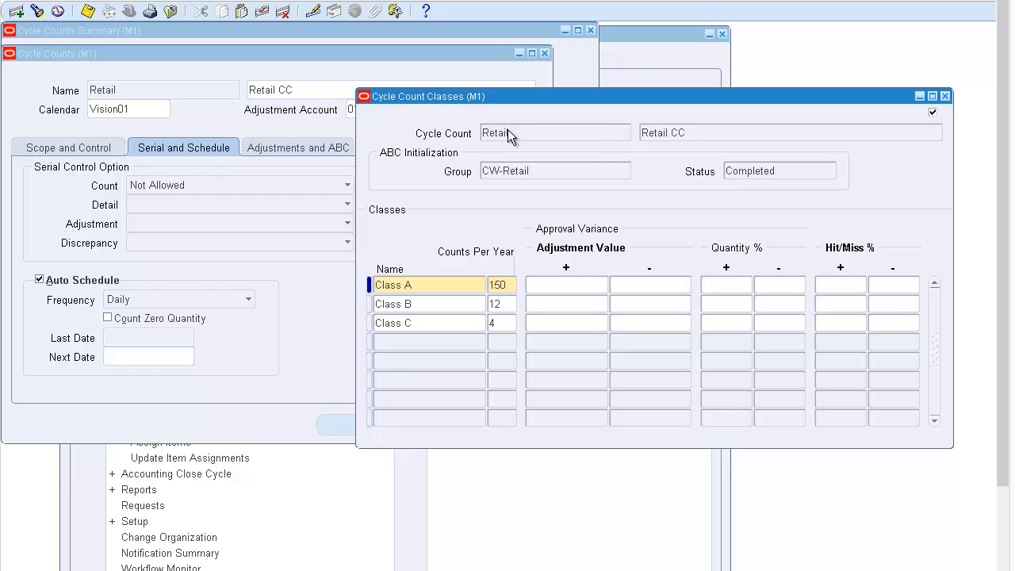
# Set Class A's counts per year to 260, save, and return to the Retail cycle count.
pyautogui.press('BackSpace')
pyautogui.press('BackSpace')
pyautogui.press('BackSpace')
pyautogui.write('260')
pyautogui.hotkey('ctrl', 's')
pyautogui.press('F4')
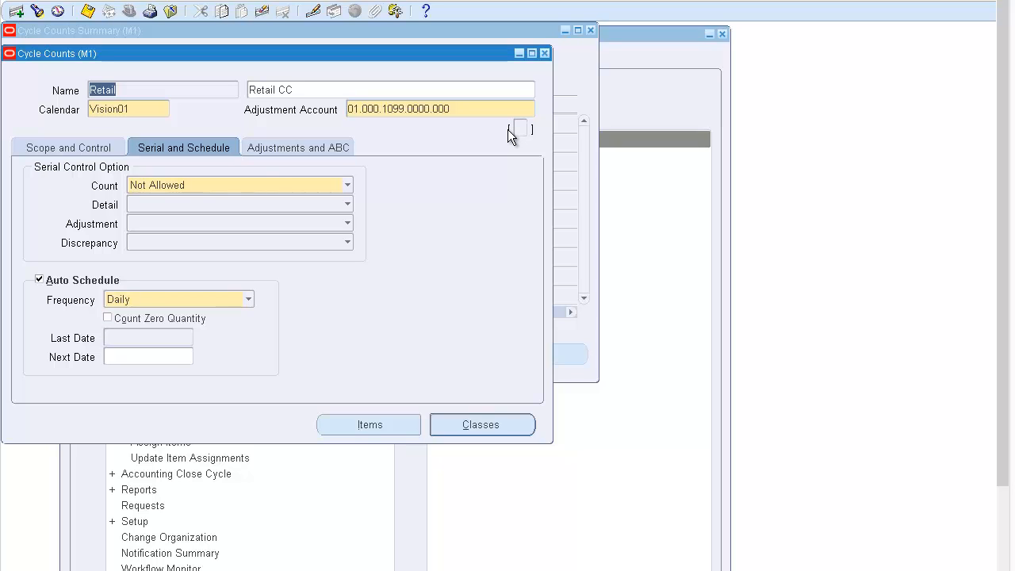
# Run the Cycle Count Scheduler for the Retail cycle count without including control group items.
pyautogui.hotkey('alt', 't')
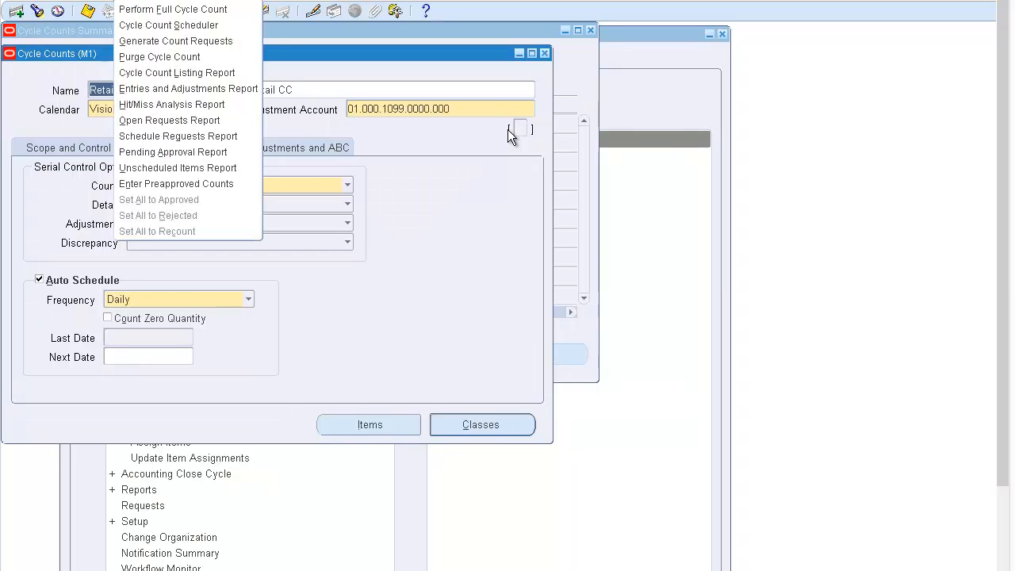
pyautogui.press('Down')
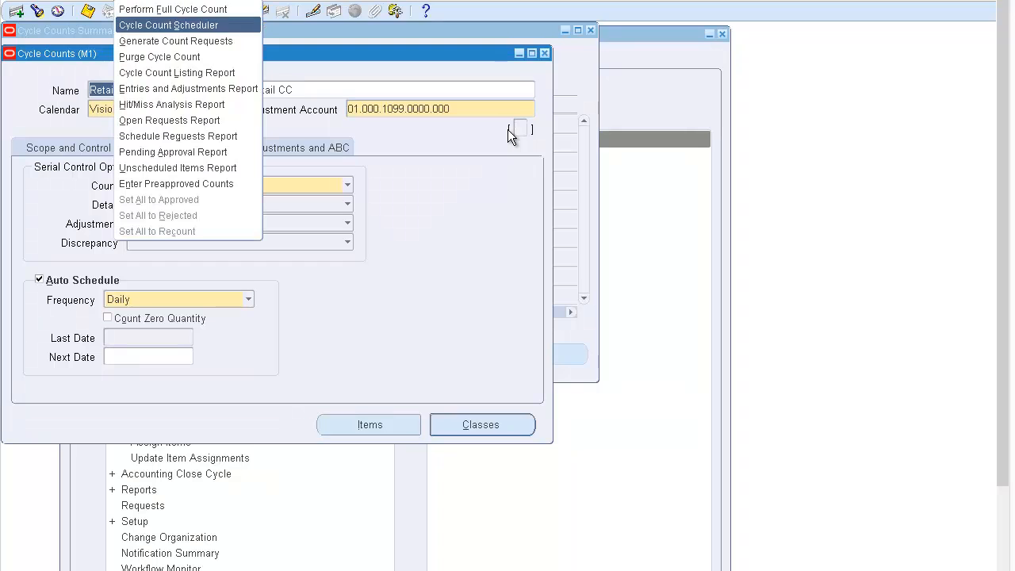
pyautogui.press('Down')
pyautogui.press('Up')
pyautogui.press('Return')
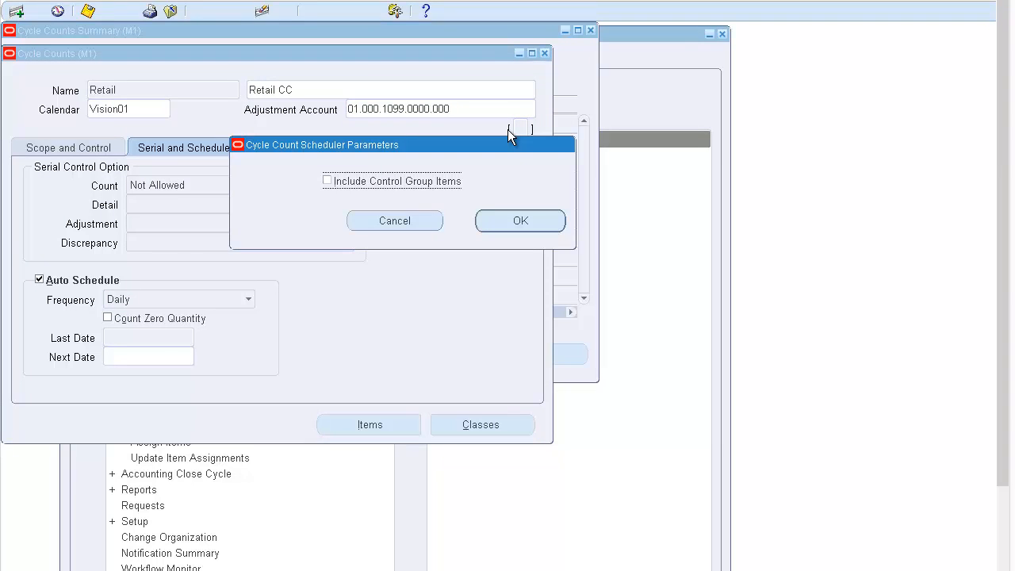
pyautogui.press('Return')
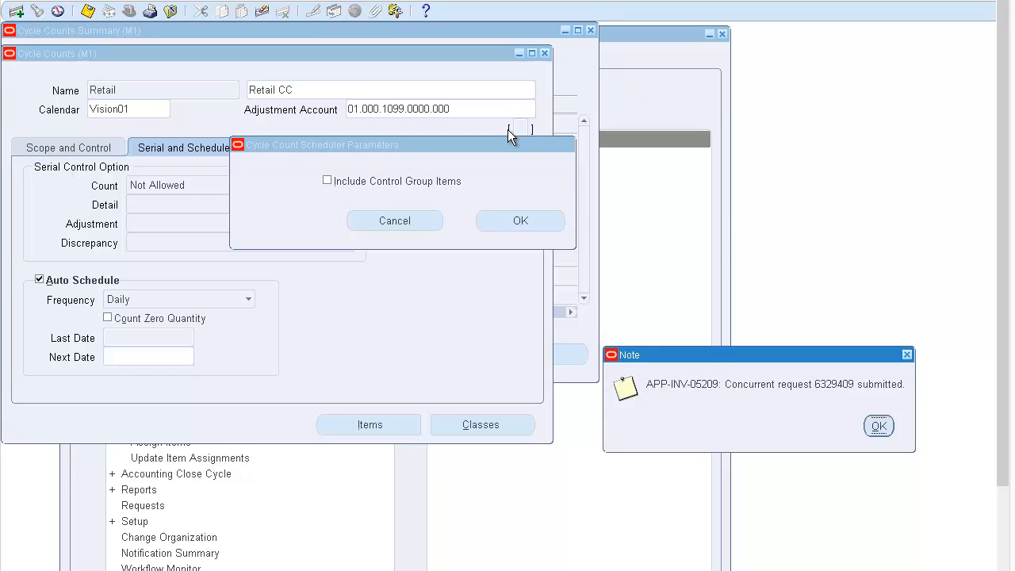
pyautogui.press('Return')
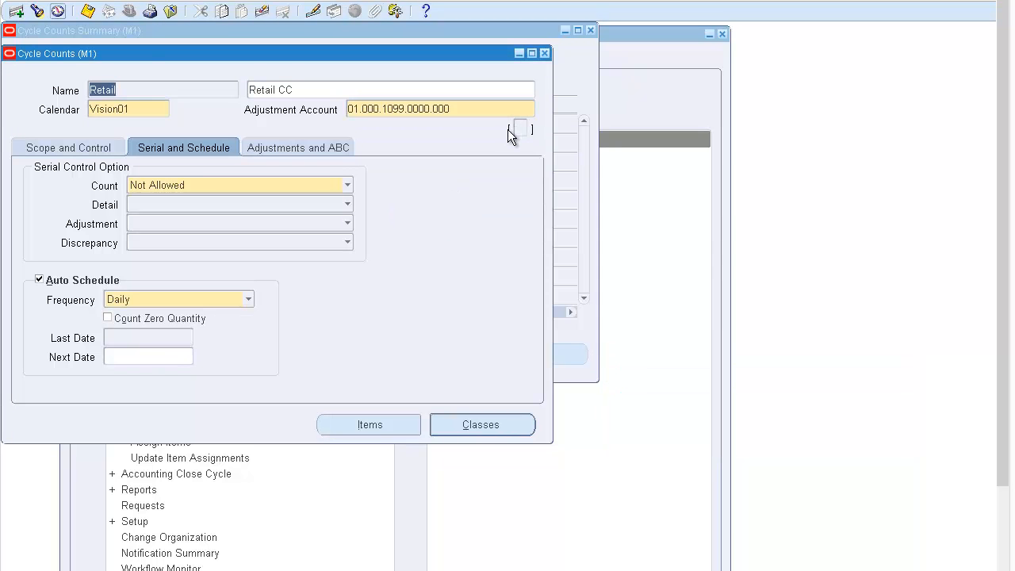
# List all submitted requests, check the status of the automatic schedule request, and return to the cycle count.
pyautogui.hotkey('alt', 'v')
pyautogui.press('Down')
pyautogui.press('Down')
pyautogui.press('Down')
pyautogui.press('Down')
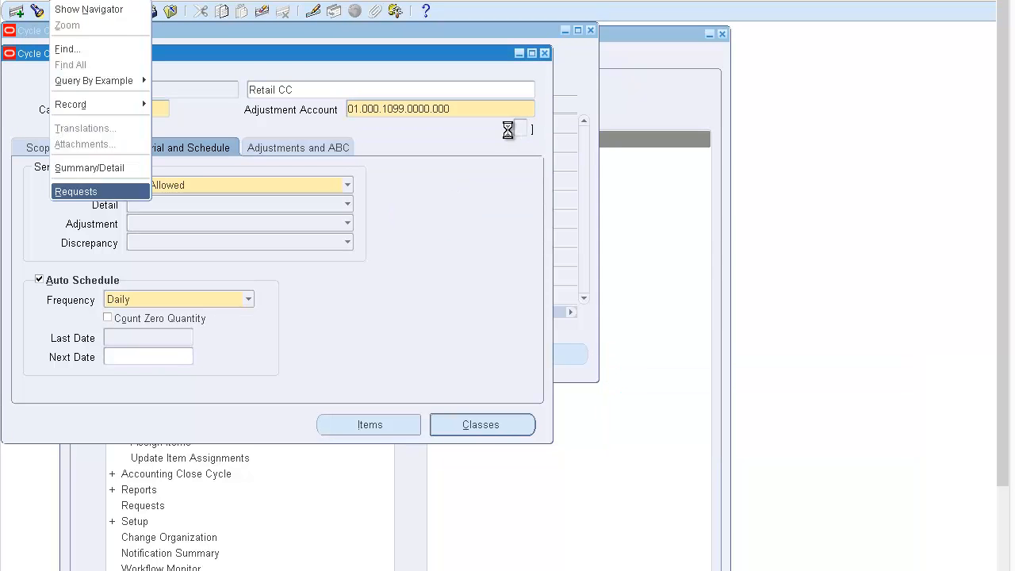
pyautogui.press('Return')
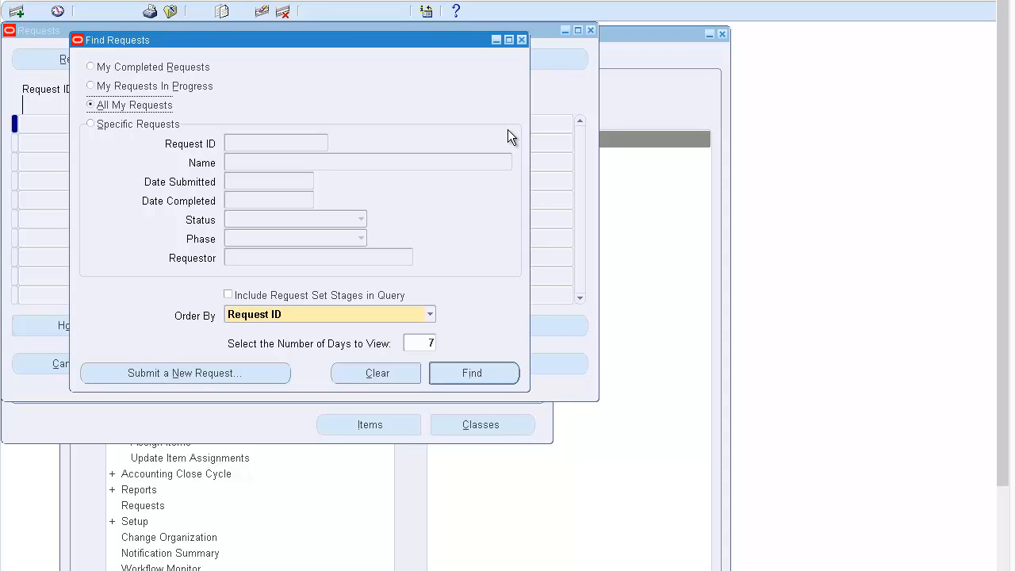
pyautogui.press('Return')
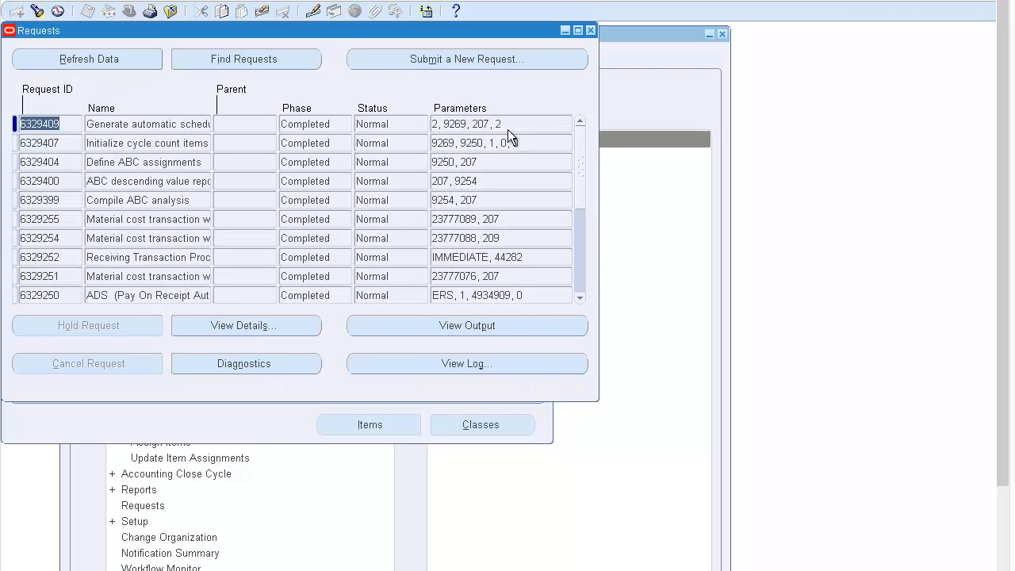
pyautogui.press('F4')
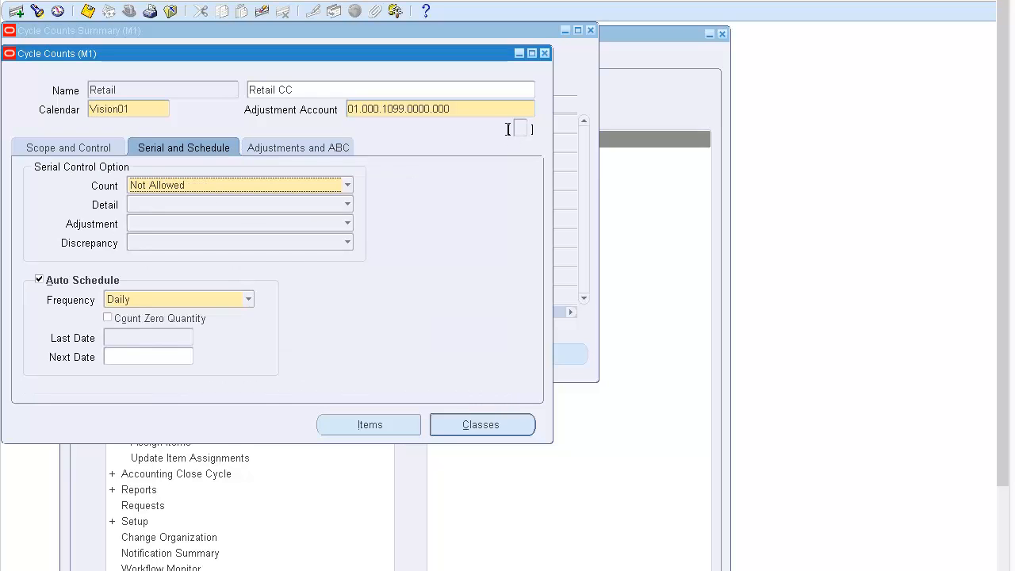
pyautogui.hotkey('alt', 't')
pyautogui.press('Down')
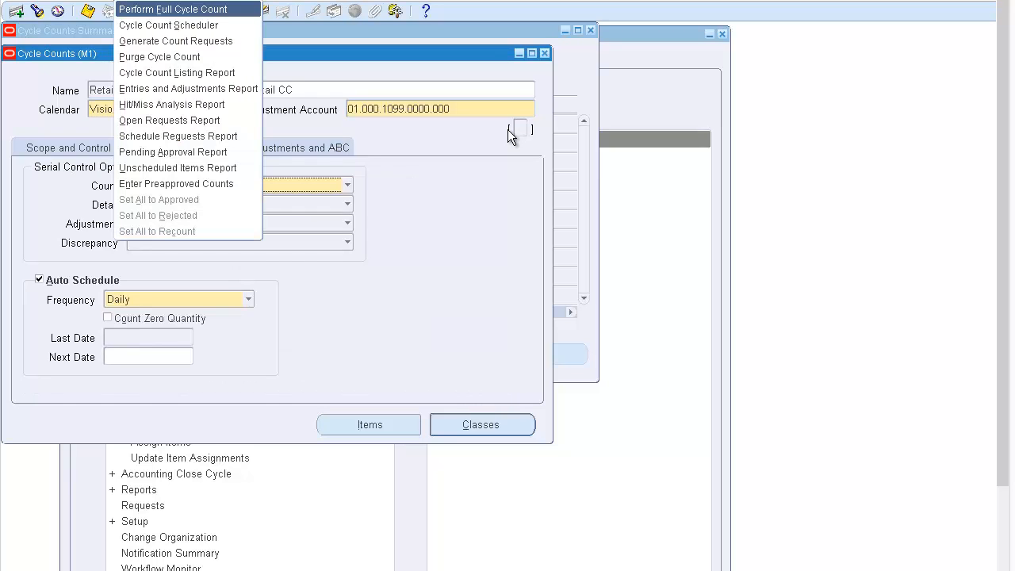
pyautogui.press('Down')
pyautogui.press('Escape')
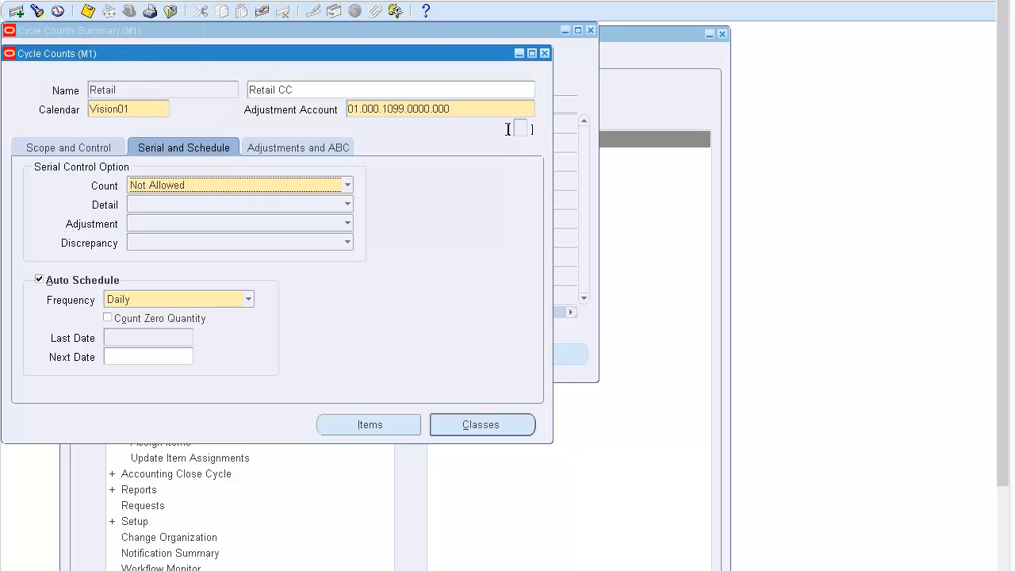
# Re-query the cycle count named Retail to refresh its automatic schedule details.
pyautogui.click(508, 129)
pyautogui.hotkey('ctrl', 'c')
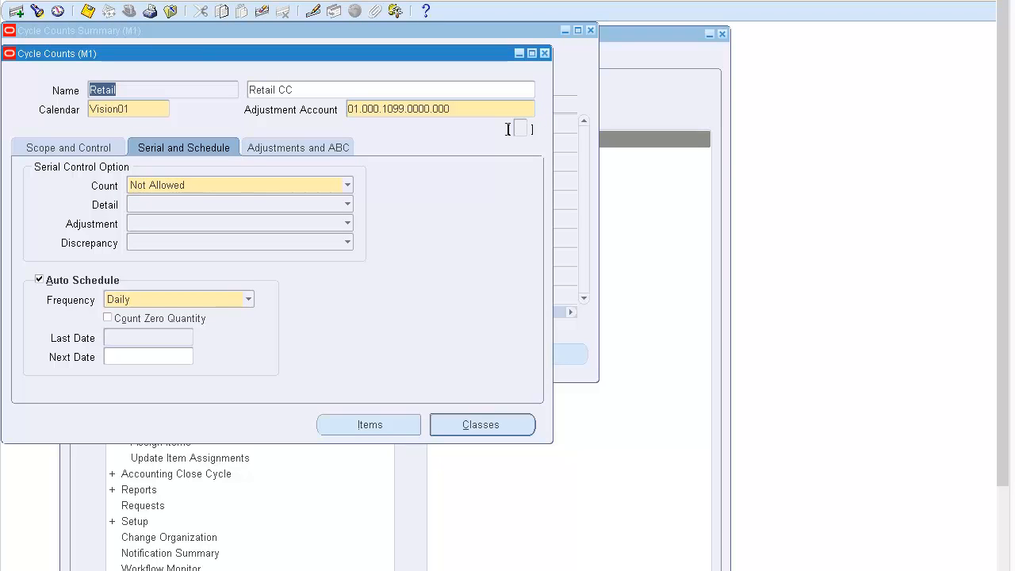
pyautogui.press('F11')
pyautogui.hotkey('ctrl', 'v')
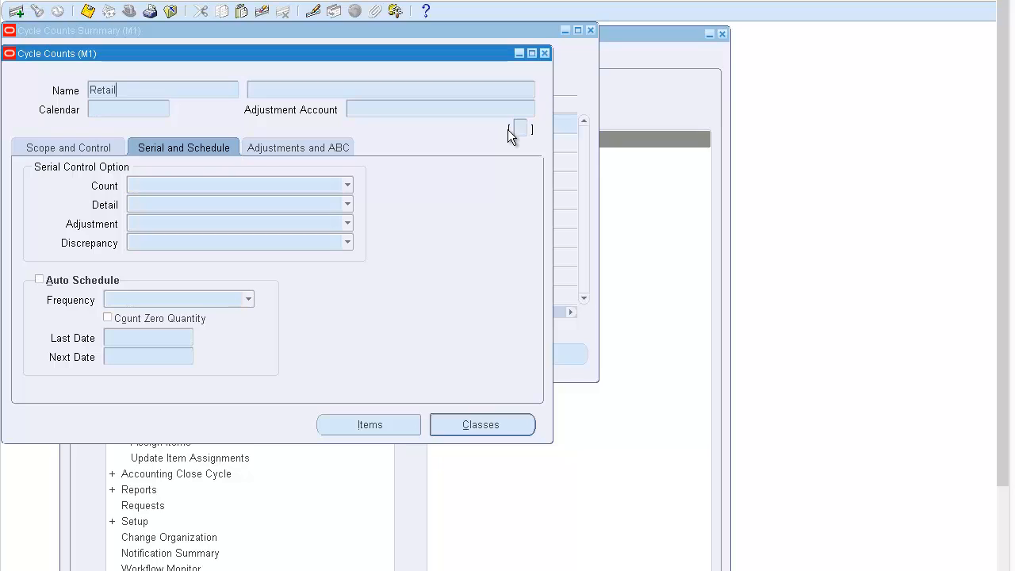
pyautogui.hotkey('ctrl', 'F11')
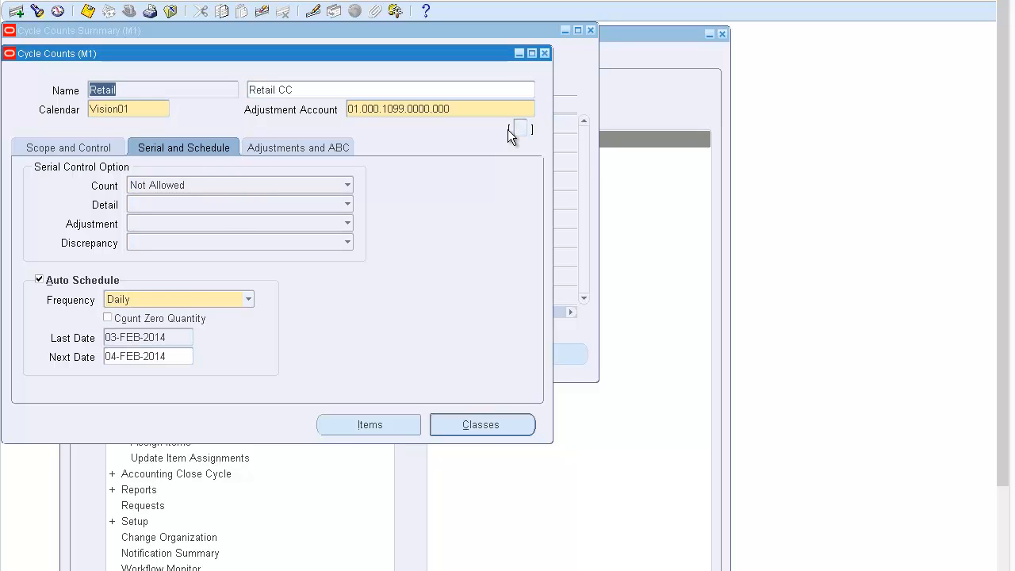
# Examine the last and next schedule dates in the Retail cycle count's auto schedule settings.
pyautogui.click(136, 338)
pyautogui.press('Tab')
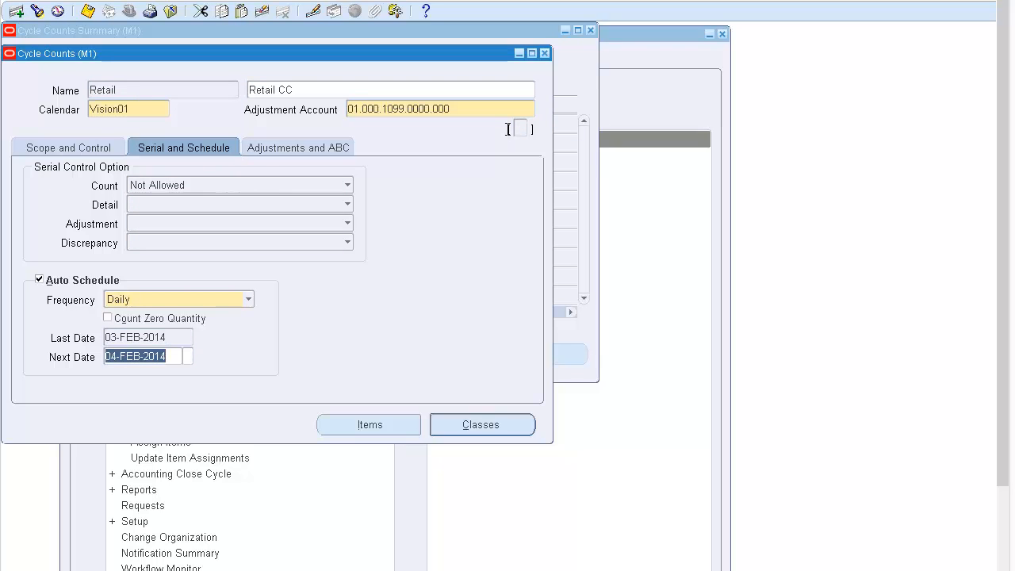
pyautogui.hotkey('shift', 'Tab')
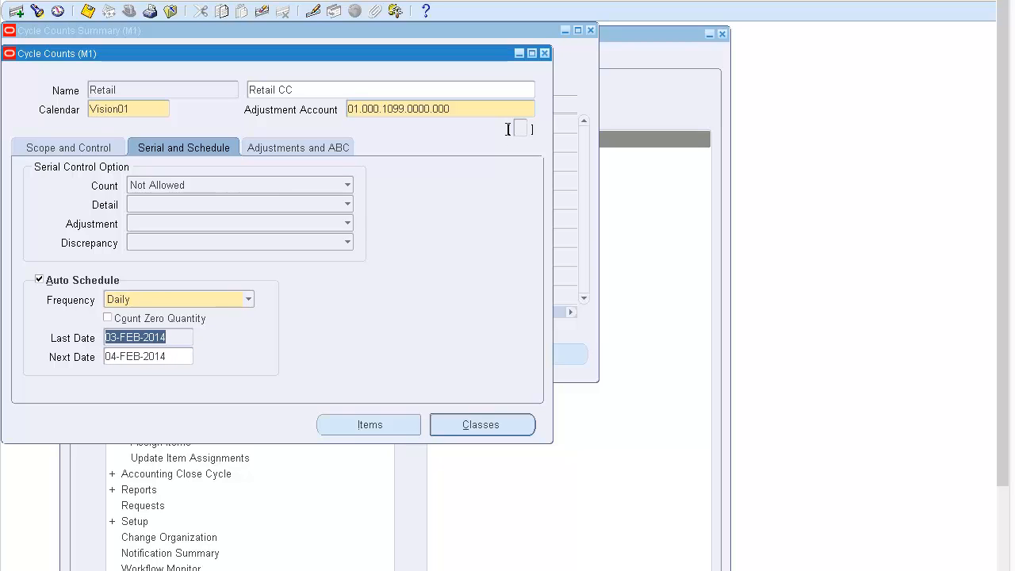
pyautogui.press('Tab')
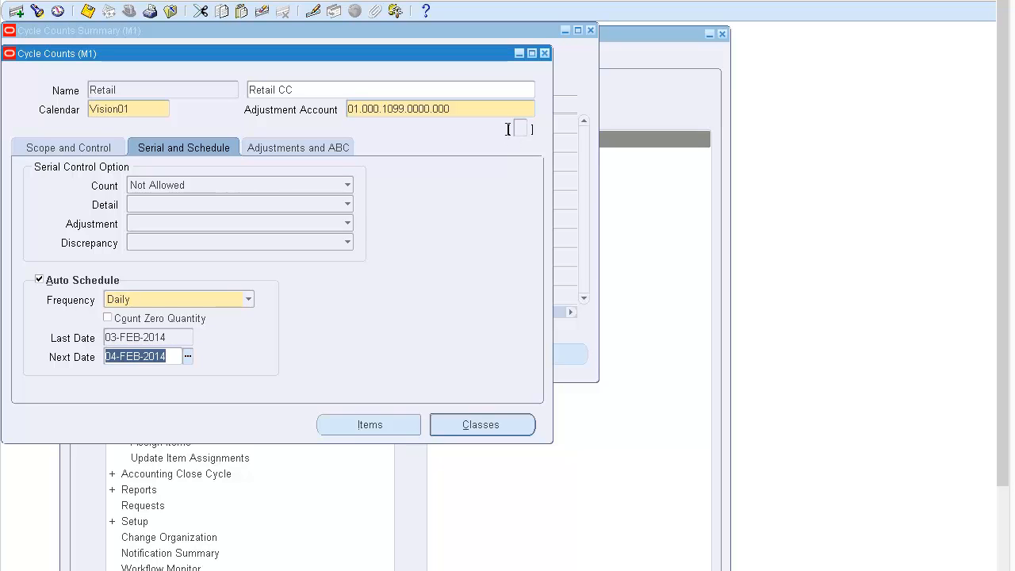
pyautogui.hotkey('shift', 'Tab')
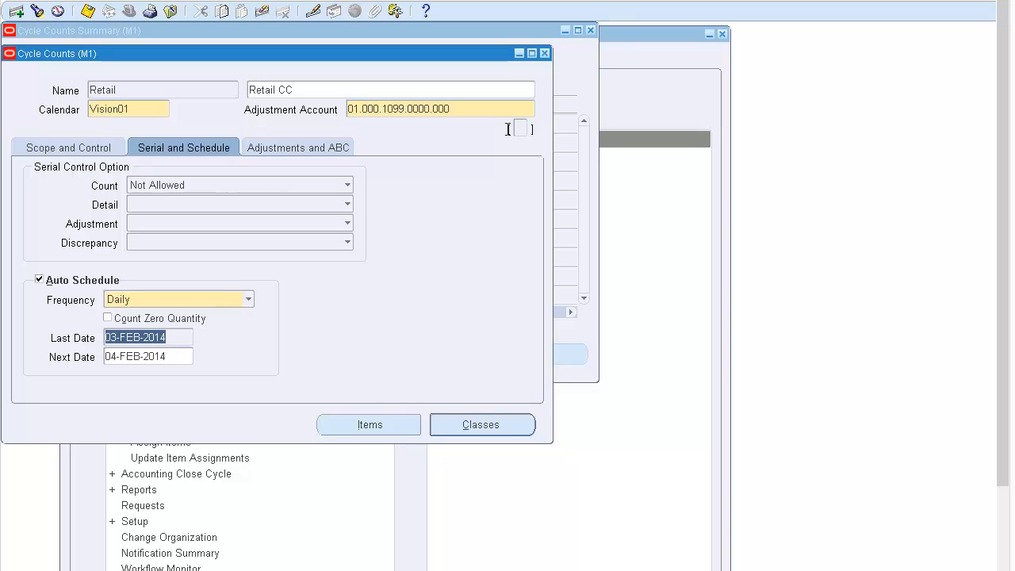
pyautogui.press('Tab')
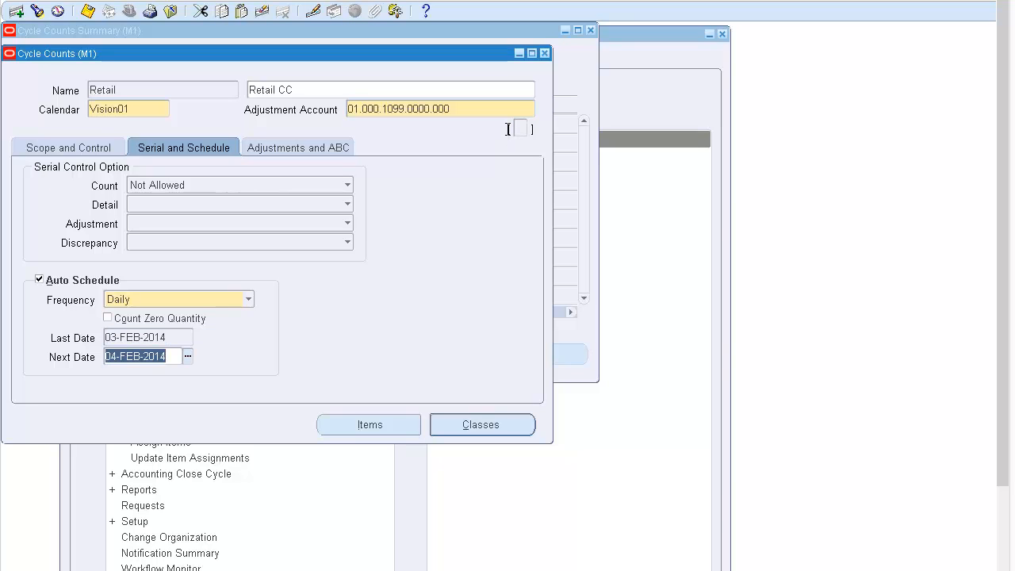
pyautogui.press('Home')
pyautogui.press('Right')
pyautogui.hotkey('shift', 'Right')
pyautogui.hotkey('shift', 'Right')
pyautogui.hotkey('shift', 'Right')
pyautogui.hotkey('shift', 'Right')
pyautogui.hotkey('shift', 'Right')
pyautogui.hotkey('shift', 'Right')
pyautogui.hotkey('shift', 'Right')
pyautogui.hotkey('shift', 'Right')
pyautogui.hotkey('shift', 'Right')
pyautogui.hotkey('shift', 'Right')
pyautogui.hotkey('shift', 'Tab')
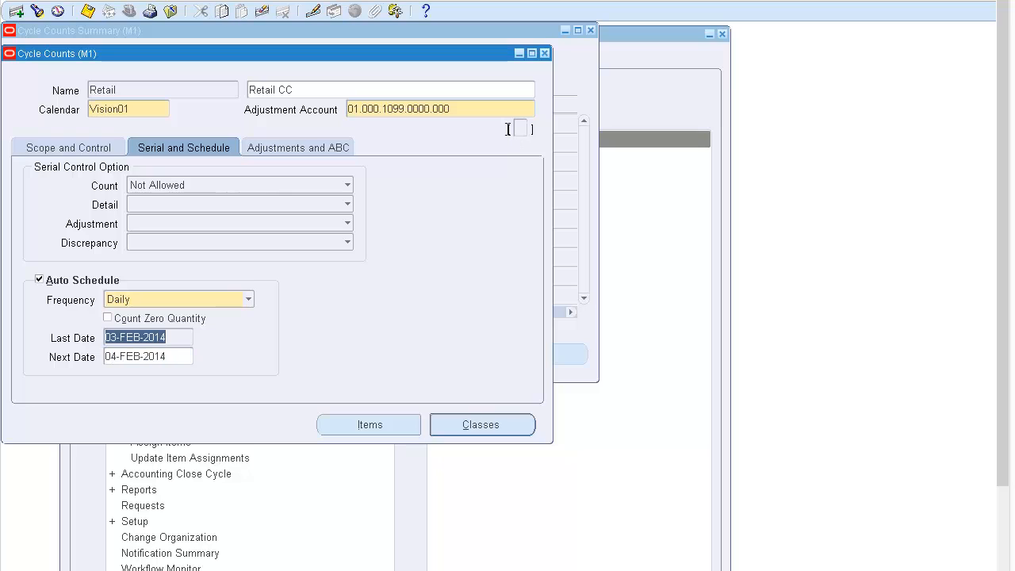
pyautogui.press('Tab')
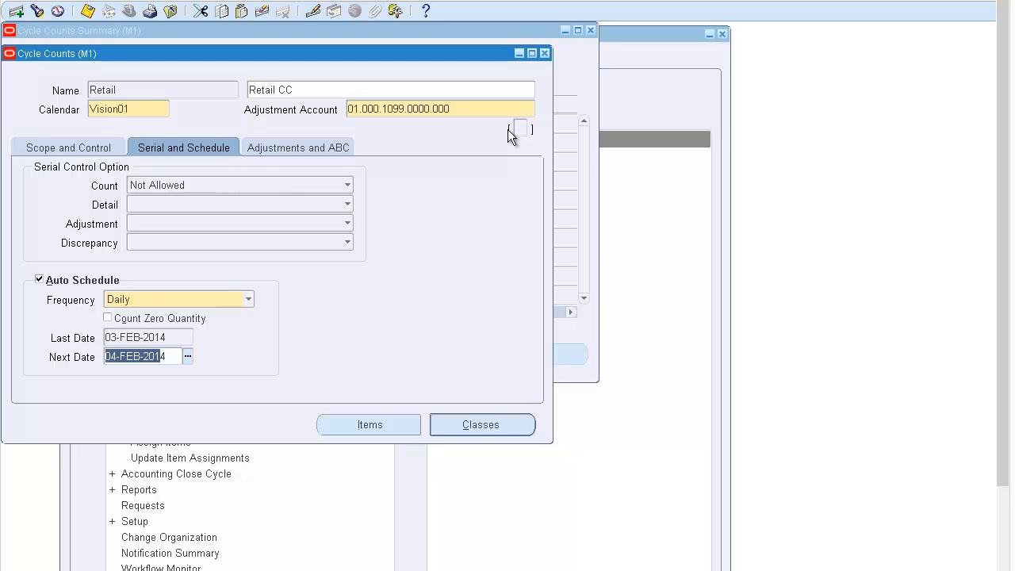
# Review the late days and starting sequence in the cycle count's scope and control settings.
pyautogui.hotkey('ctrl', 'pageup')
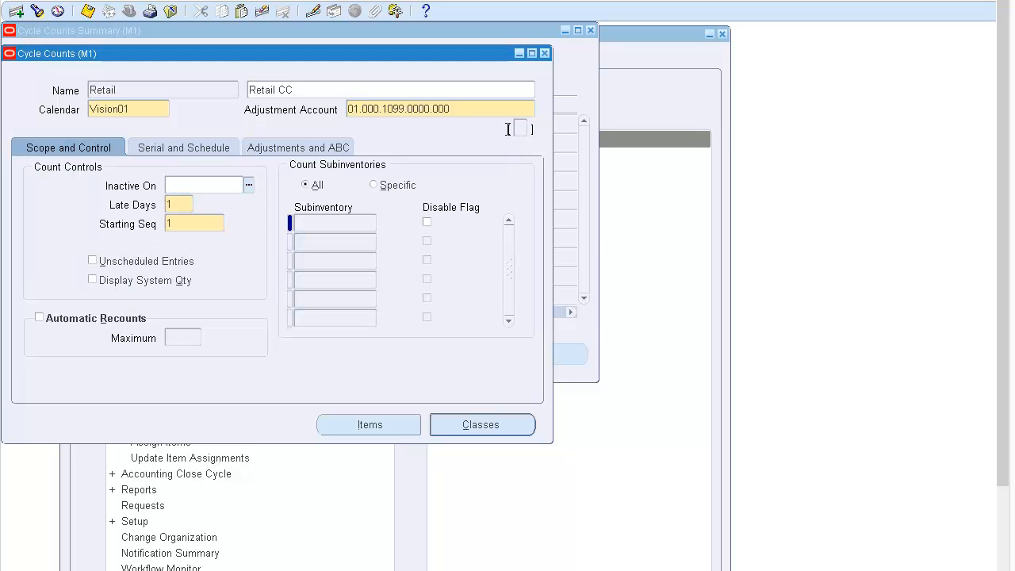
pyautogui.press('Tab')
pyautogui.press('Tab')
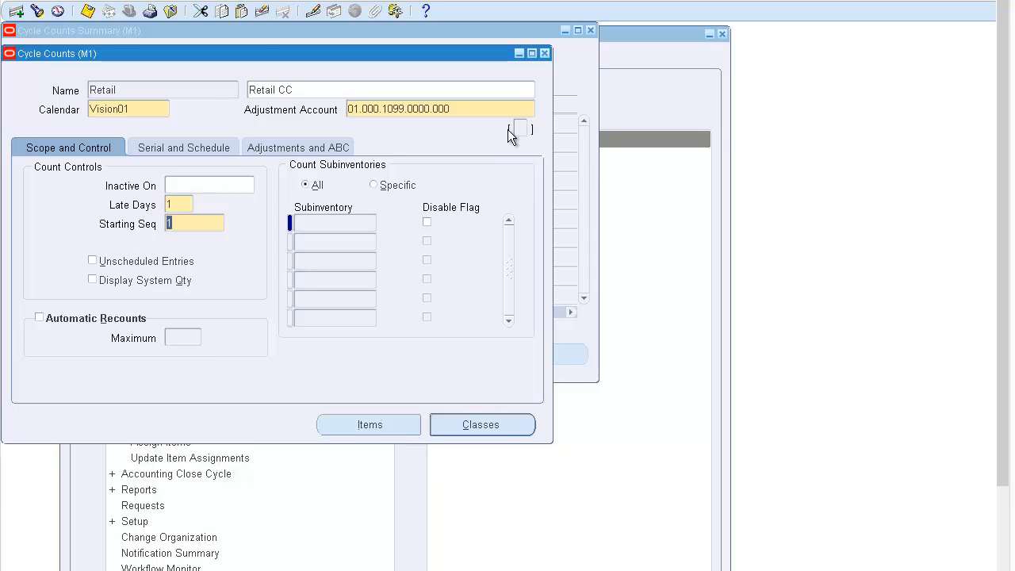
# Submit Generate Count Requests for the Retail cycle count.
pyautogui.hotkey('alt', 't')
pyautogui.press('Down')
pyautogui.press('Down')
pyautogui.press('Up')
pyautogui.press('Down')
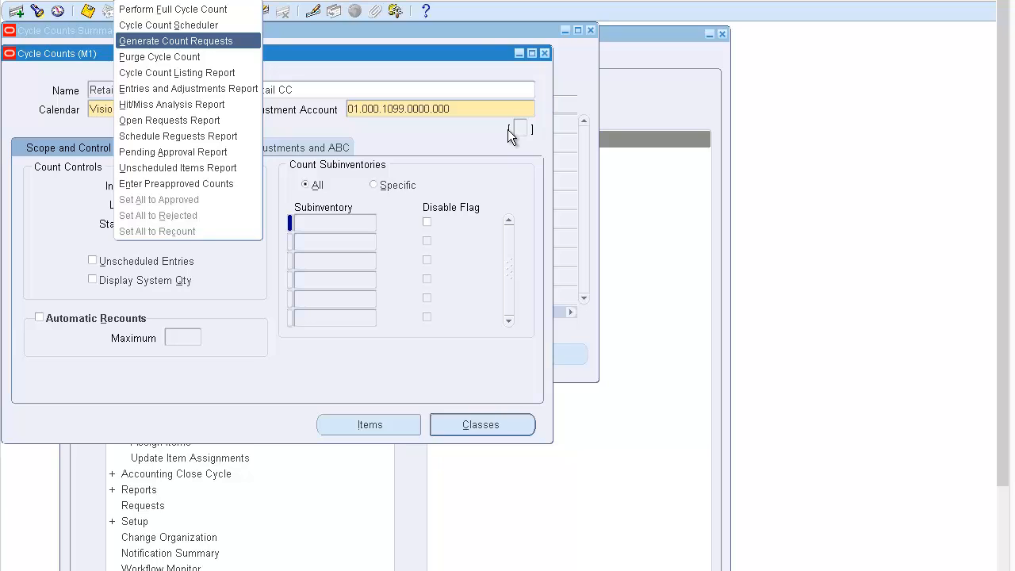
pyautogui.press('Return')
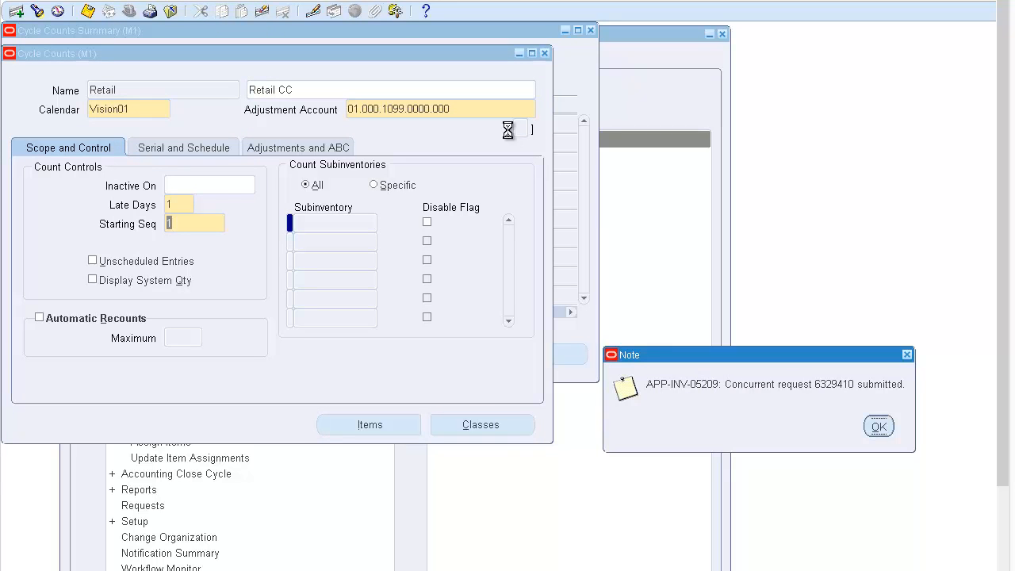
pyautogui.press('Return')
# List all requests, refresh until the cycle count request generation completes, and return to the cycle count.
pyautogui.hotkey('alt', 'v')
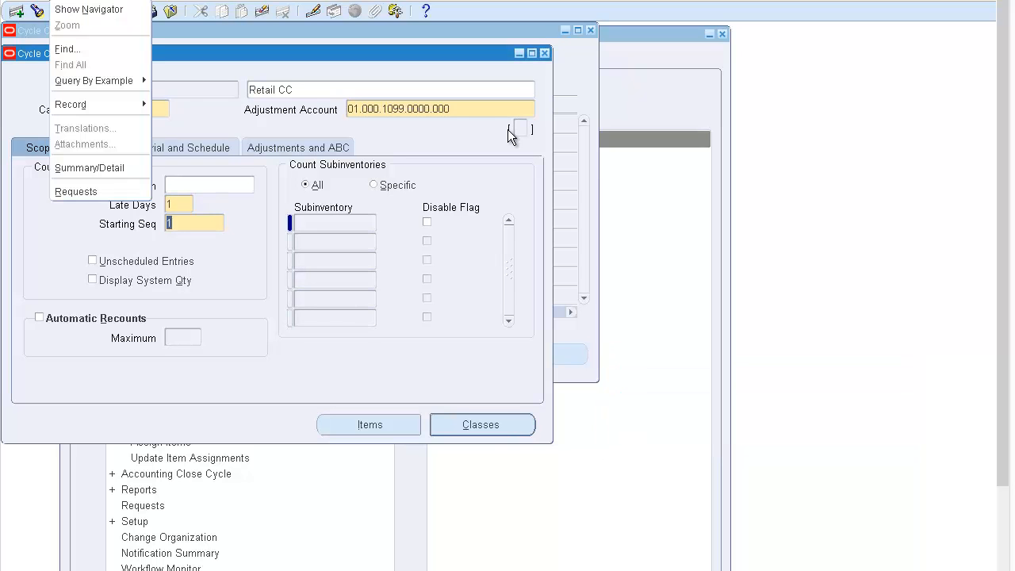
pyautogui.press('r')
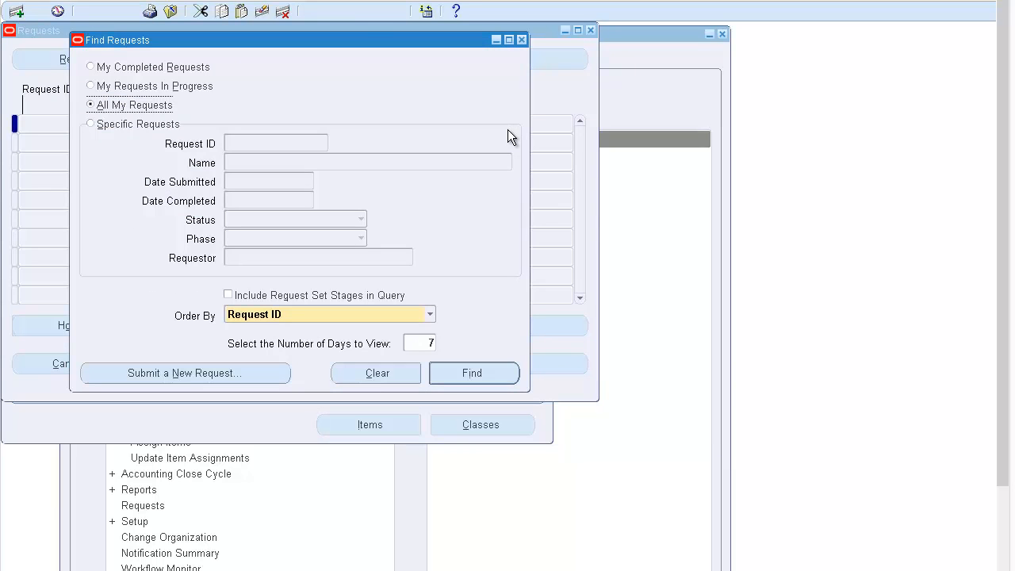
pyautogui.press('Return')
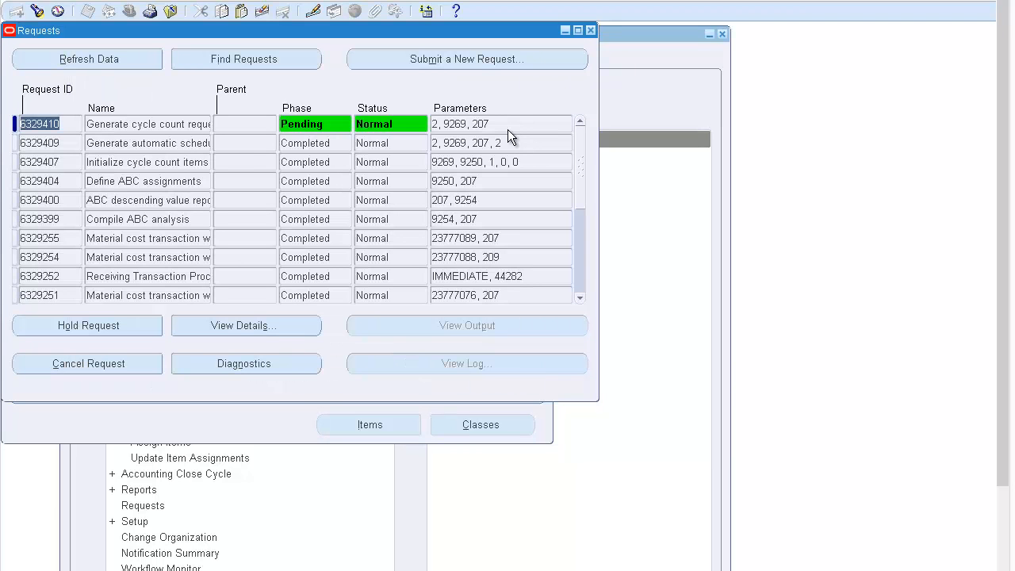
pyautogui.hotkey('alt', 'r')
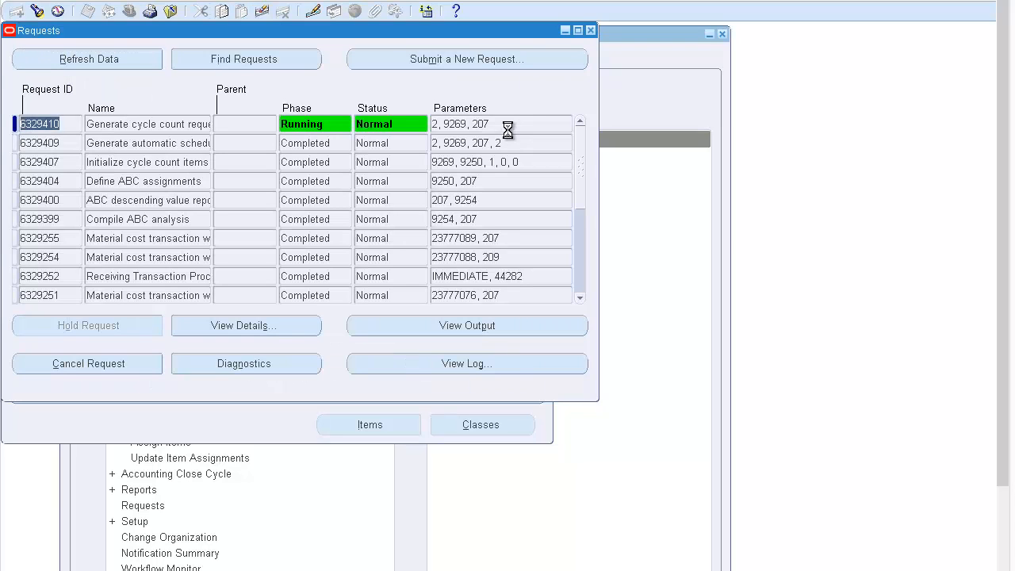
pyautogui.hotkey('alt', 'r')
pyautogui.hotkey('alt', 'r')
pyautogui.hotkey('alt', 'r')
pyautogui.hotkey('alt', 'r')
pyautogui.hotkey('alt', 'r')
pyautogui.hotkey('alt', 'r')
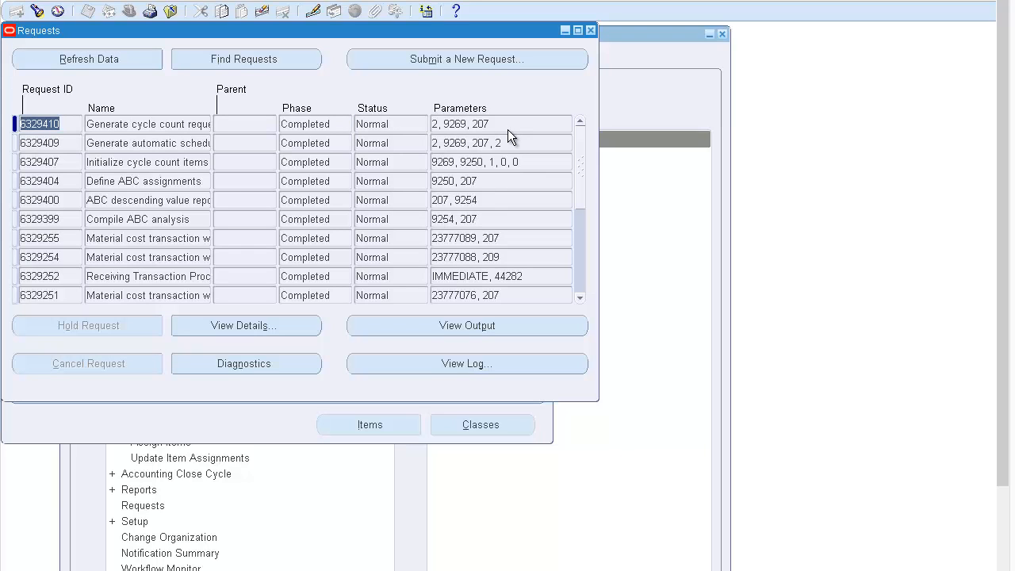
pyautogui.press('F4')
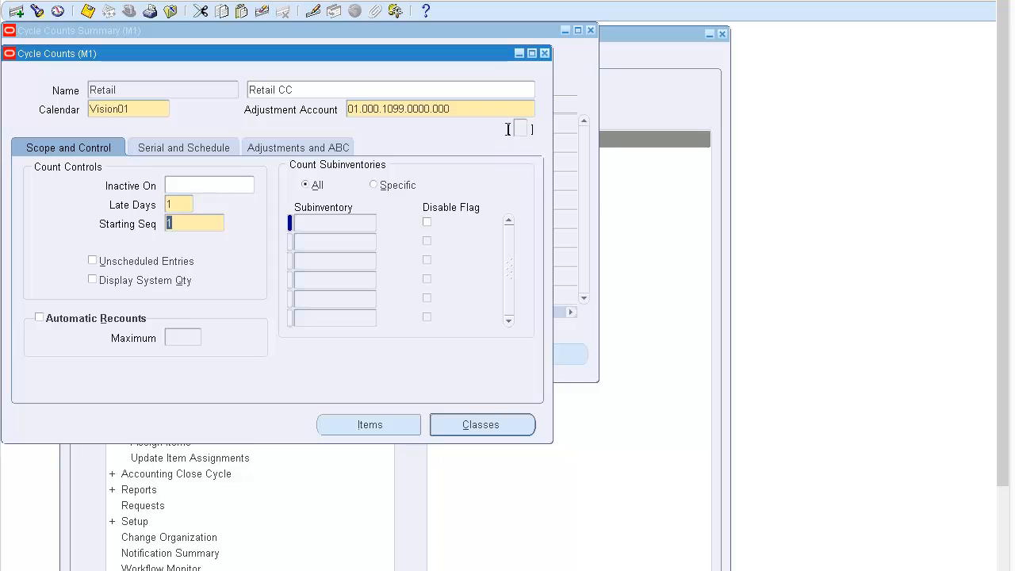
pyautogui.click(508, 129)
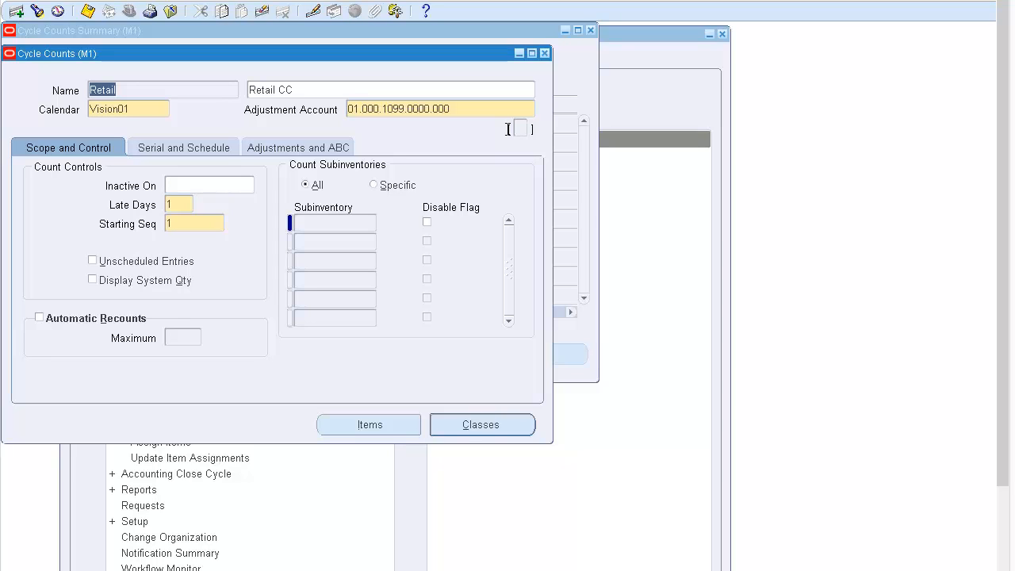
# Requery the Retail cycle count and review the last schedule dates of its cycle count items.
pyautogui.press('F11')
pyautogui.write('Retail')
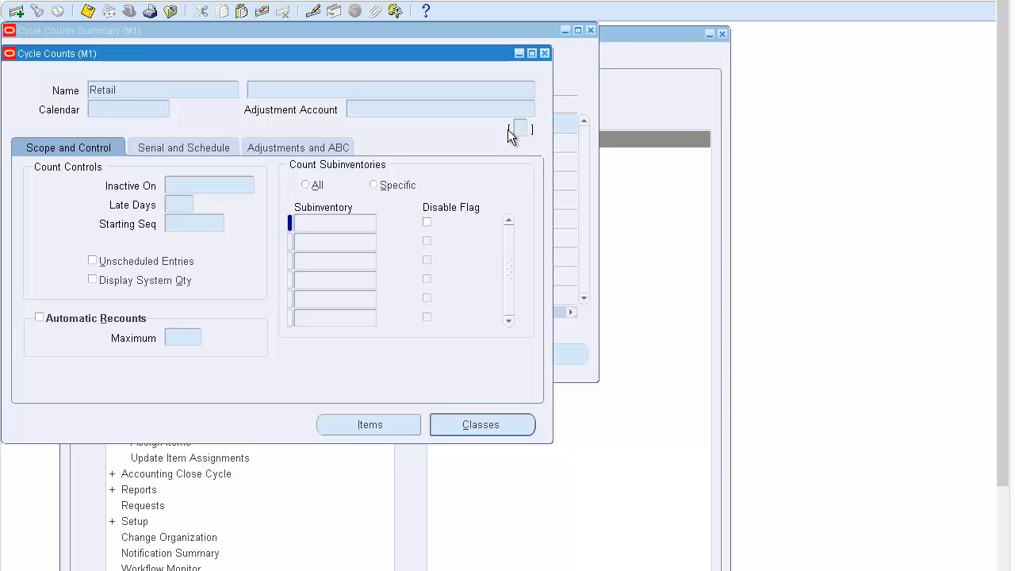
pyautogui.hotkey('ctrl', 'F11')
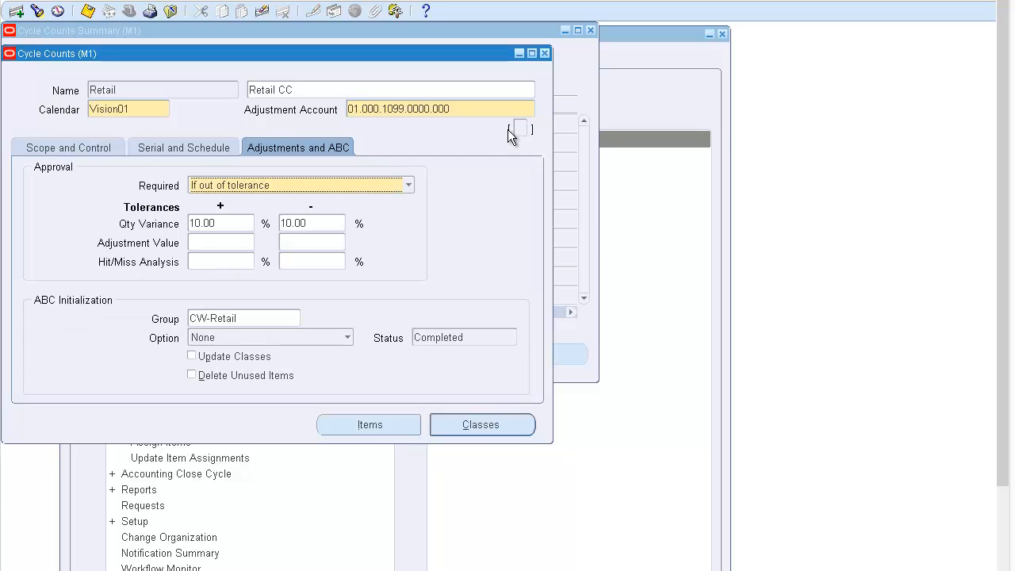
pyautogui.hotkey('alt', 'i')
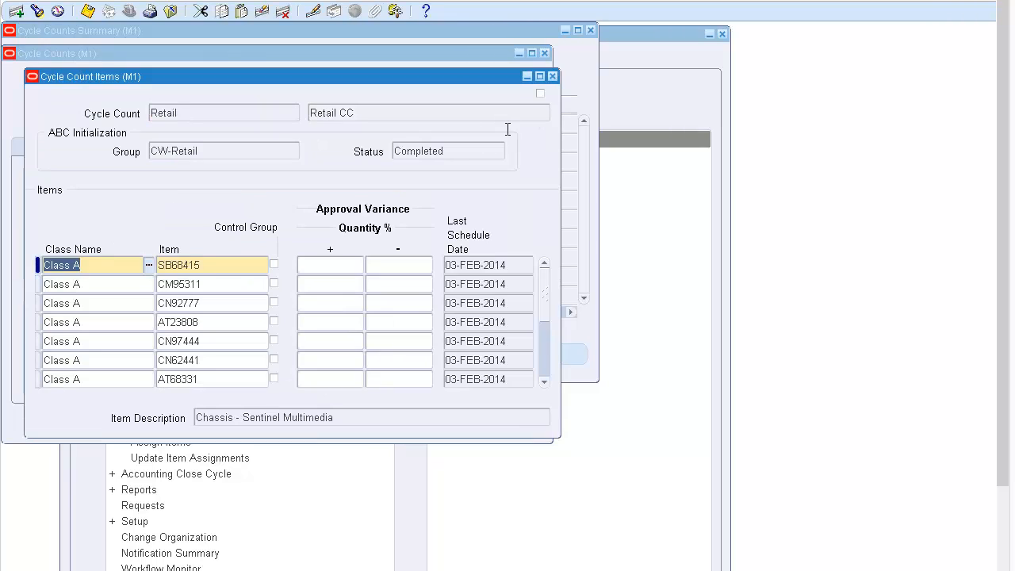
pyautogui.press('F4')
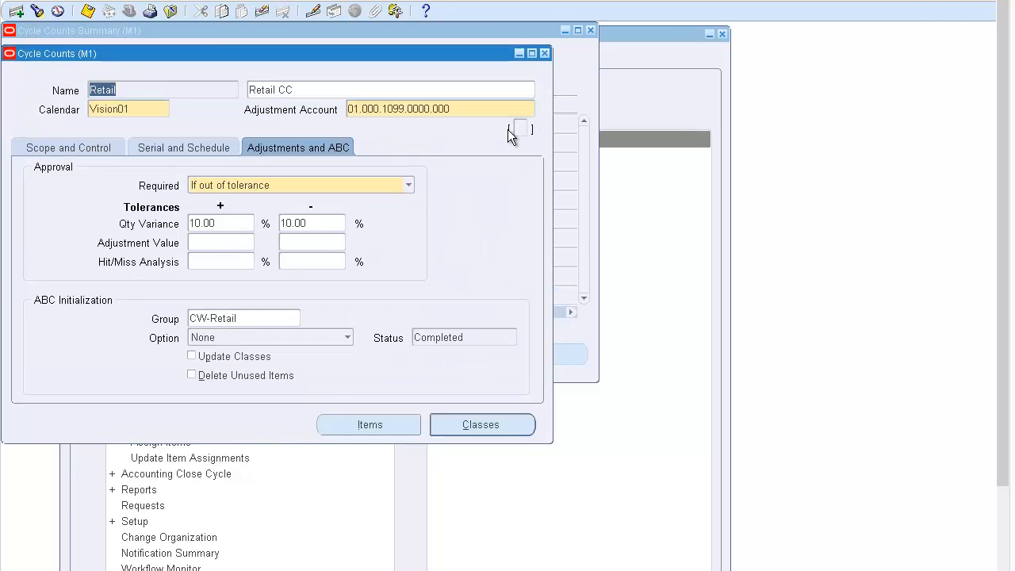
# Check the Retail cycle count's auto schedule dates and the starting sequence in its count controls.
pyautogui.hotkey('ctrl', 'pageup')
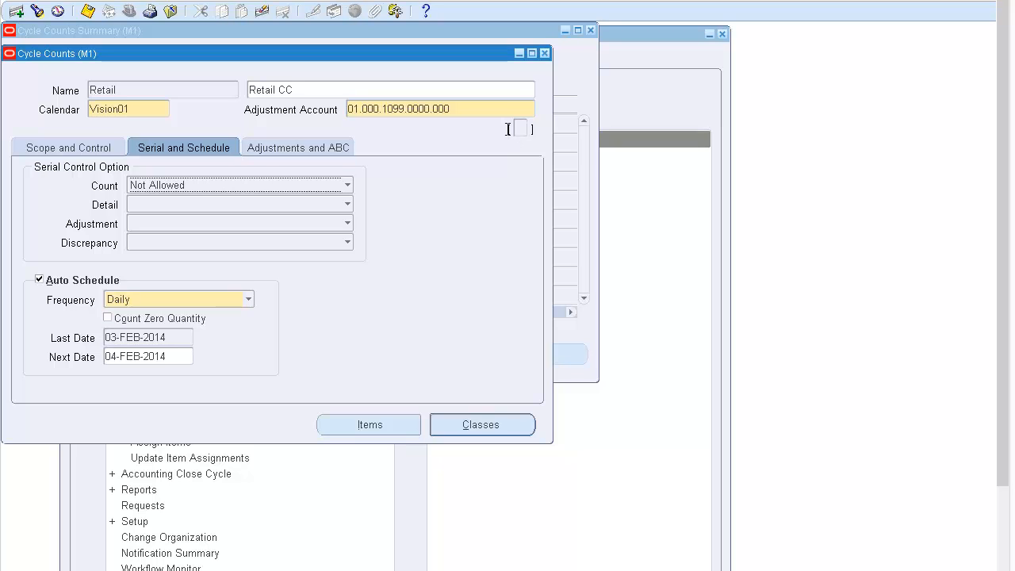
pyautogui.hotkey('ctrl', 'pageup')
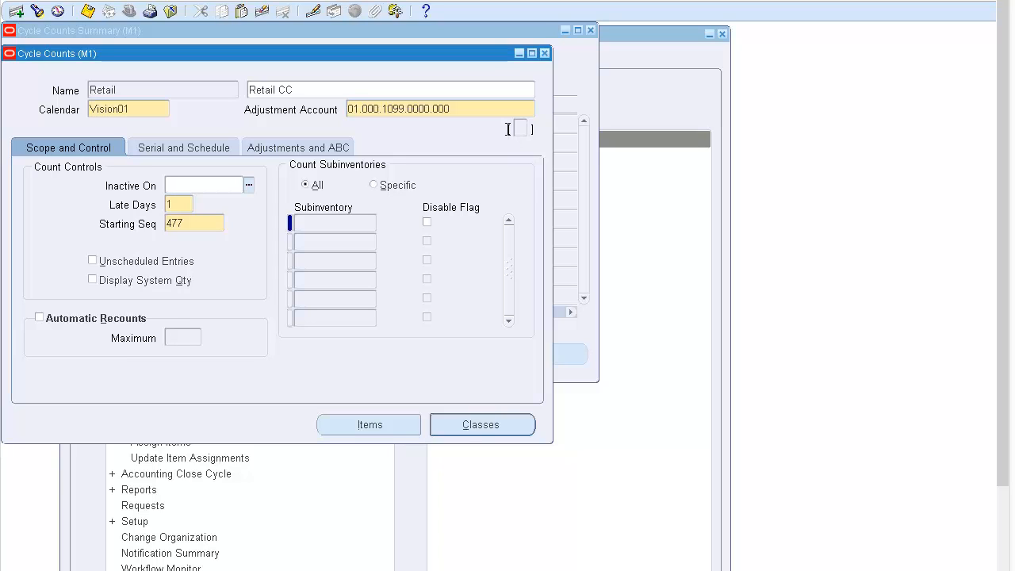
pyautogui.press('Tab')
pyautogui.press('Tab')
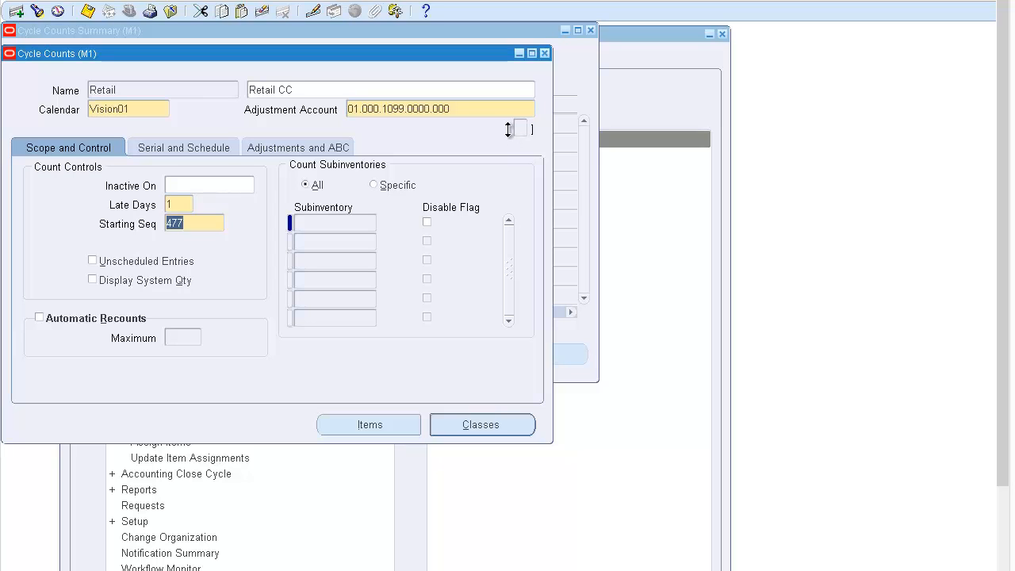
# List all requests, request the output of the cycle count request generation, and return to the Retail cycle count.
pyautogui.hotkey('alt', 'v')
pyautogui.press('a')
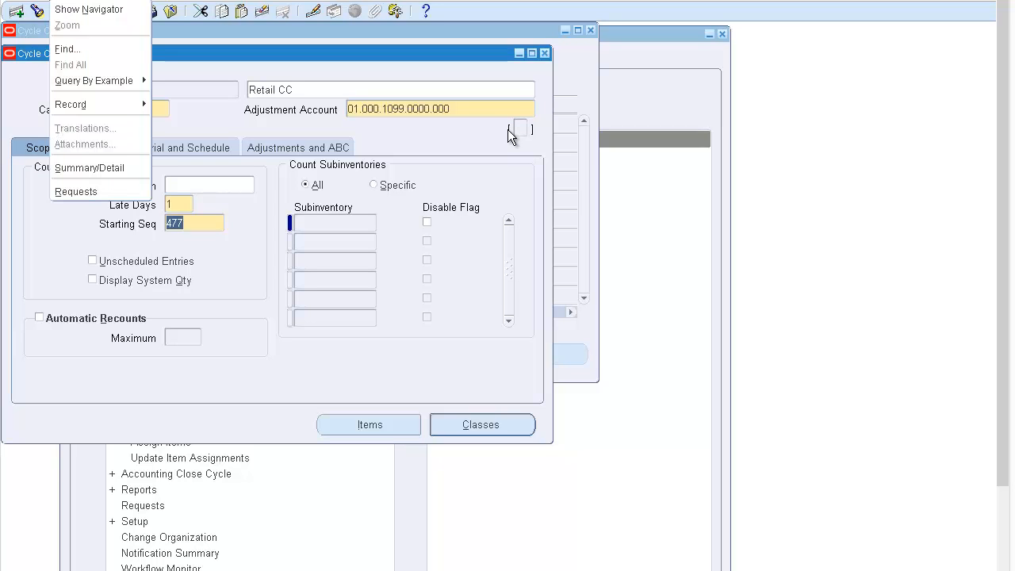
pyautogui.press('r')
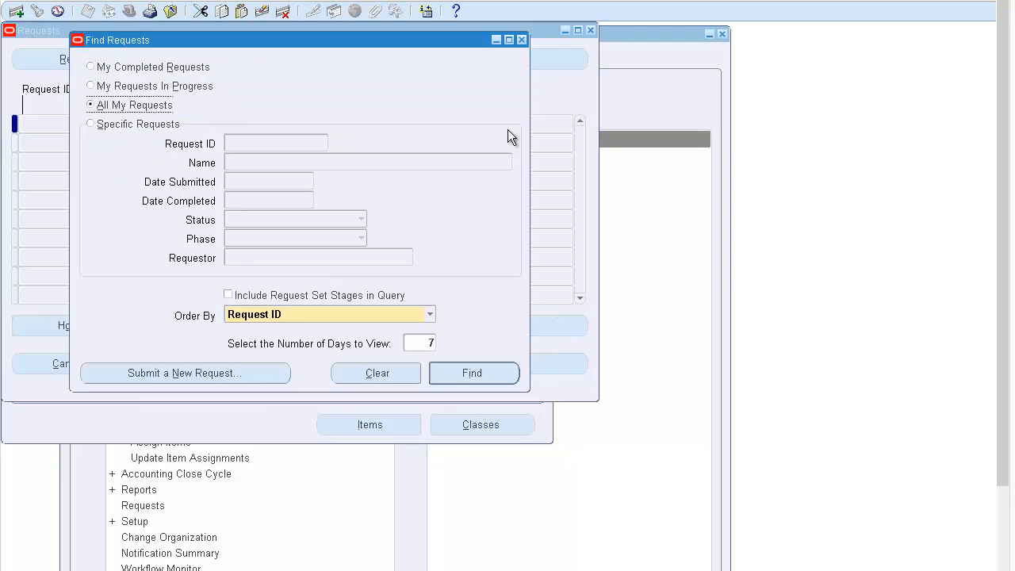
pyautogui.press('Return')
pyautogui.click(137, 125)
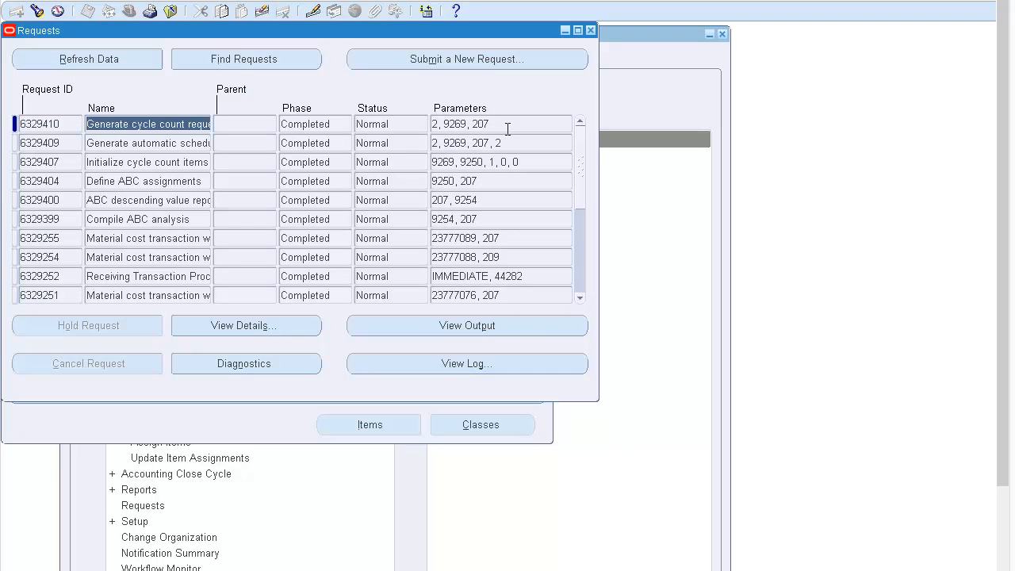
pyautogui.hotkey('alt', 'p')
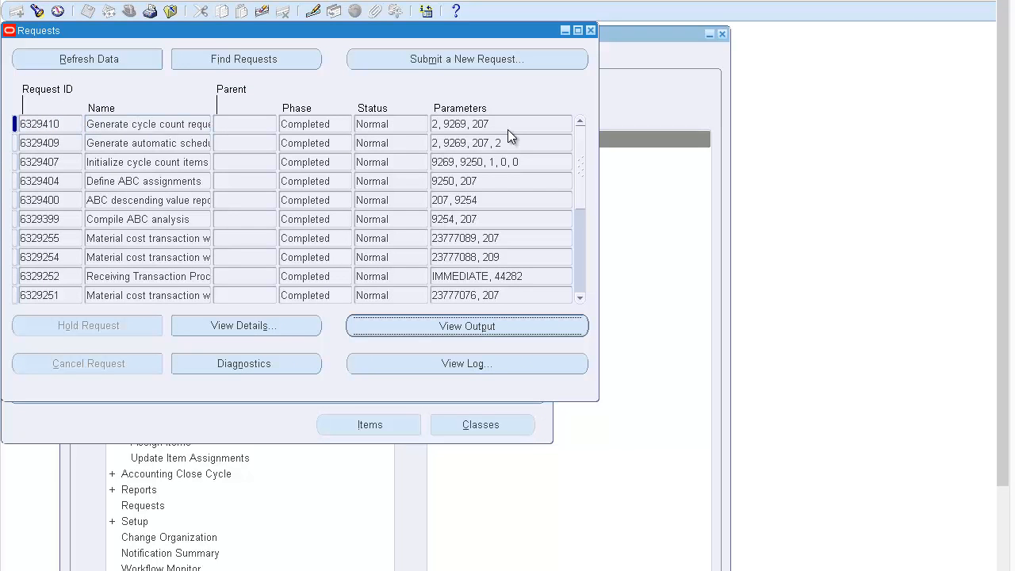
pyautogui.press('F4')
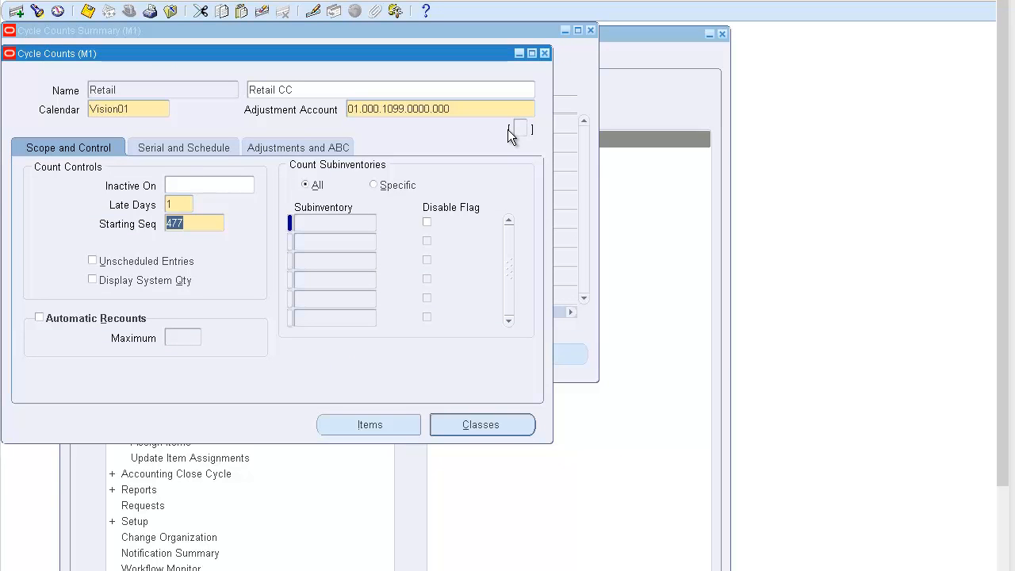
# From the cycle counts summary, submit the Cycle Count Listing Report for Retail with start and end dates of 03-FEB-2014.
pyautogui.doubleClick(117, 90)
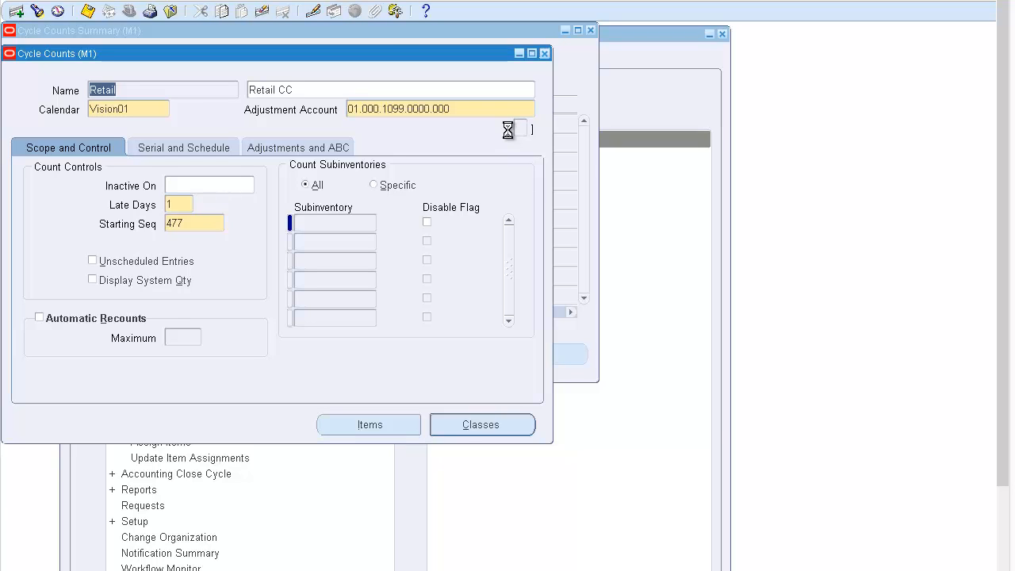
pyautogui.press('F4')
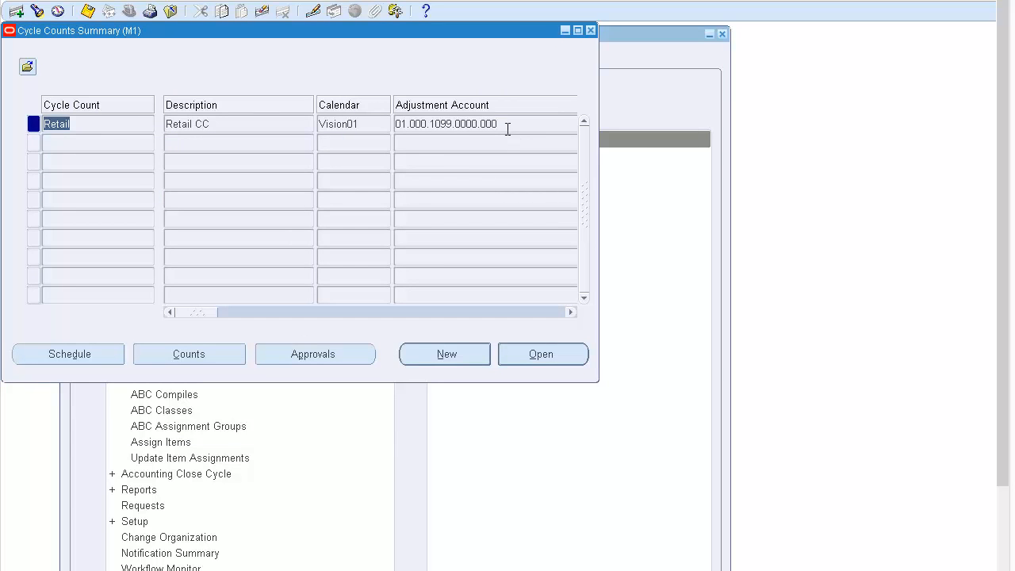
pyautogui.hotkey('alt', 't')
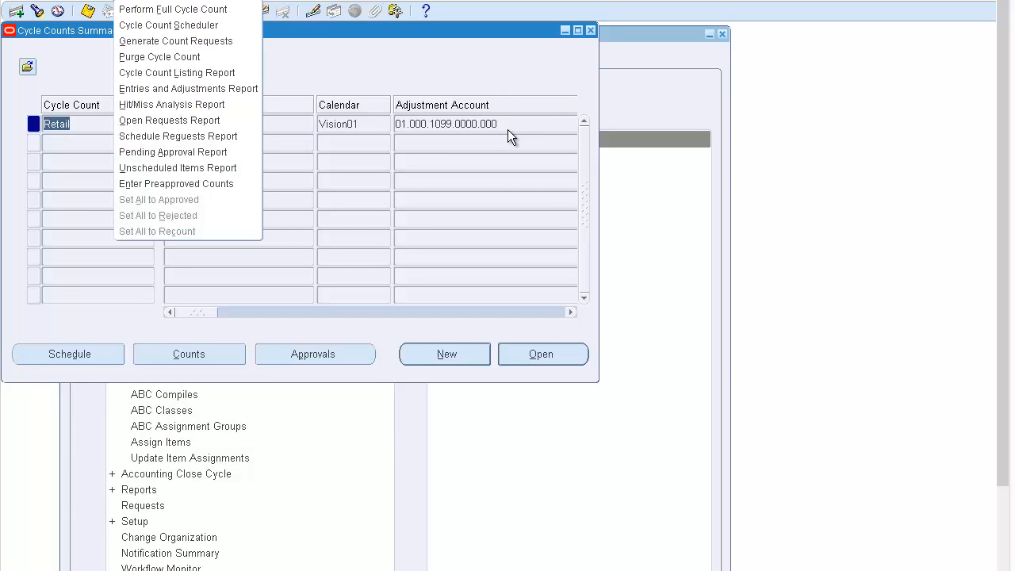
pyautogui.press('Down')
pyautogui.press('Down')
pyautogui.press('Down')
pyautogui.press('Down')
pyautogui.press('Down')
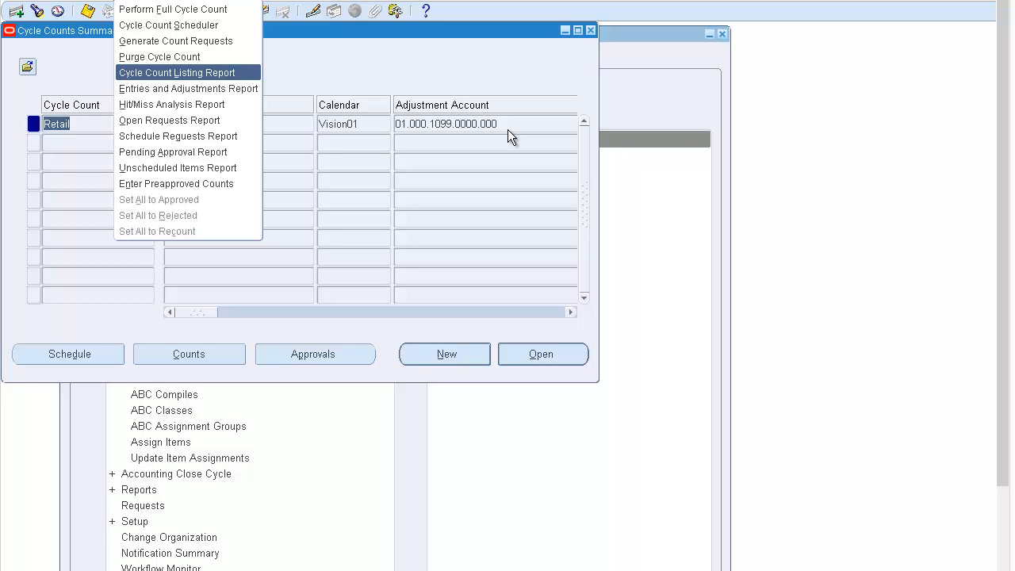
pyautogui.press('Return')
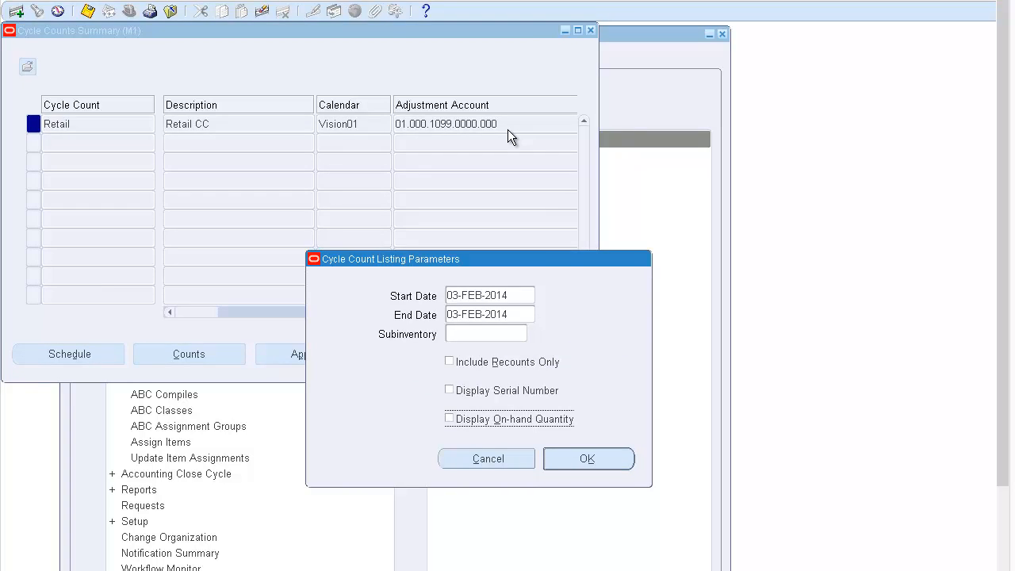
pyautogui.press('Return')
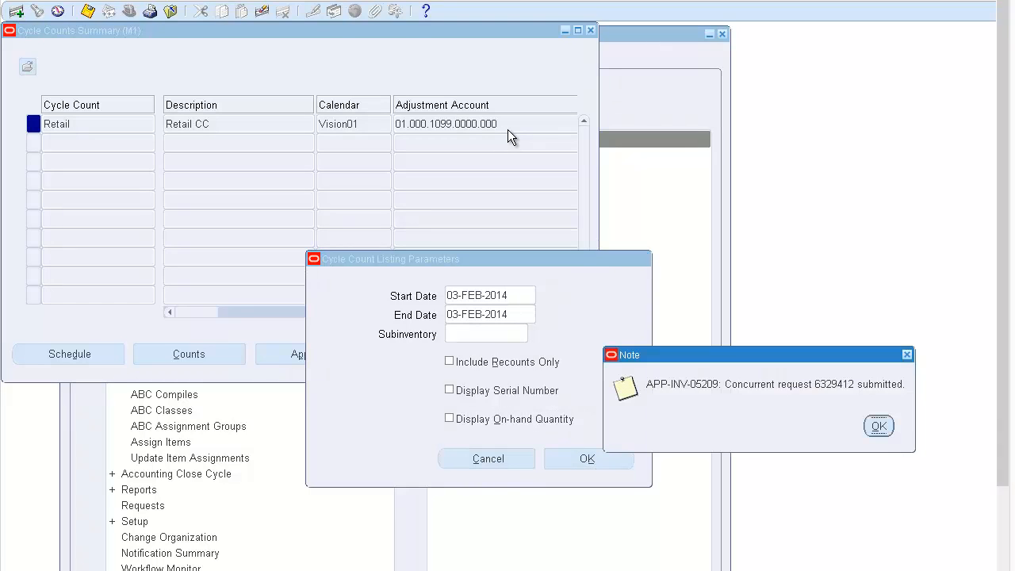
pyautogui.press('Return')
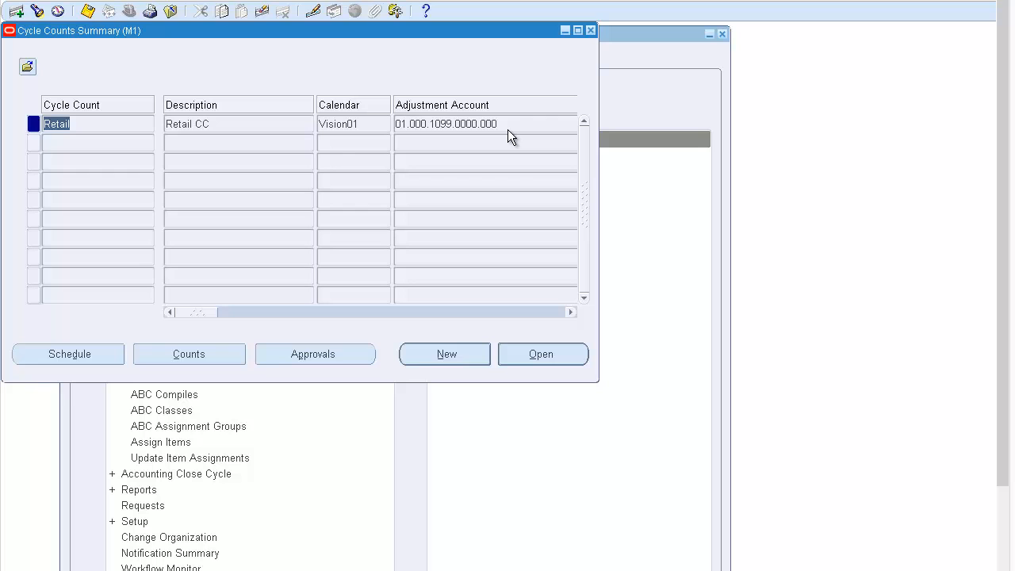
# List all requests and refresh until the cycle count listing request completes.
pyautogui.hotkey('alt', 'v')
pyautogui.press('r')
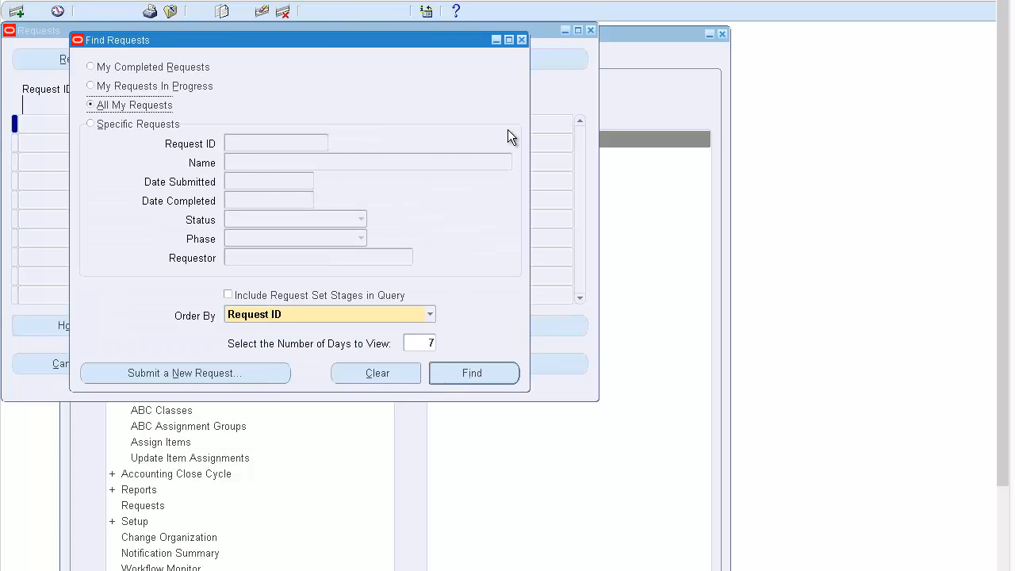
pyautogui.hotkey('alt', 'i')
pyautogui.hotkey('alt', 'r')
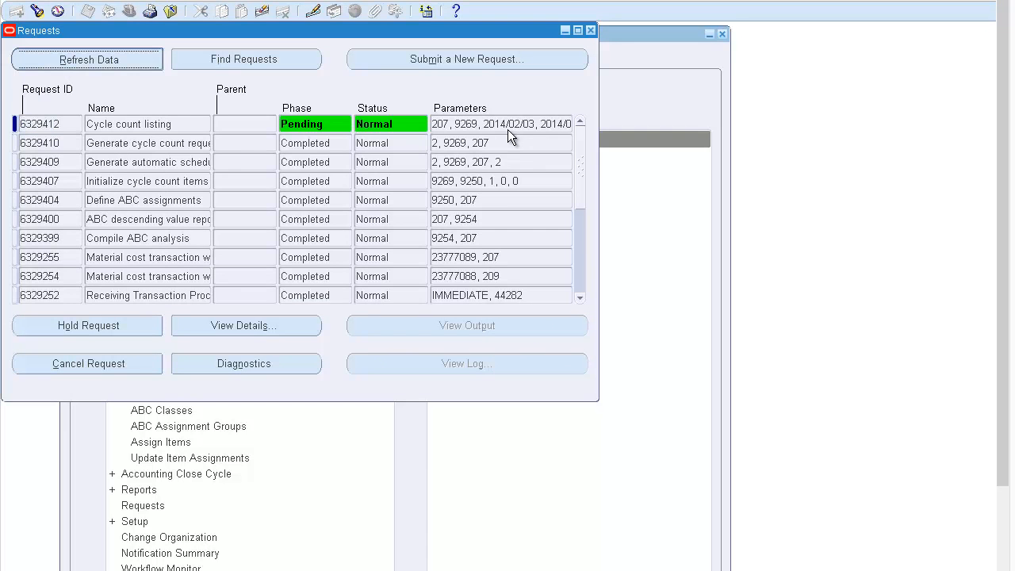
pyautogui.press('Tab')
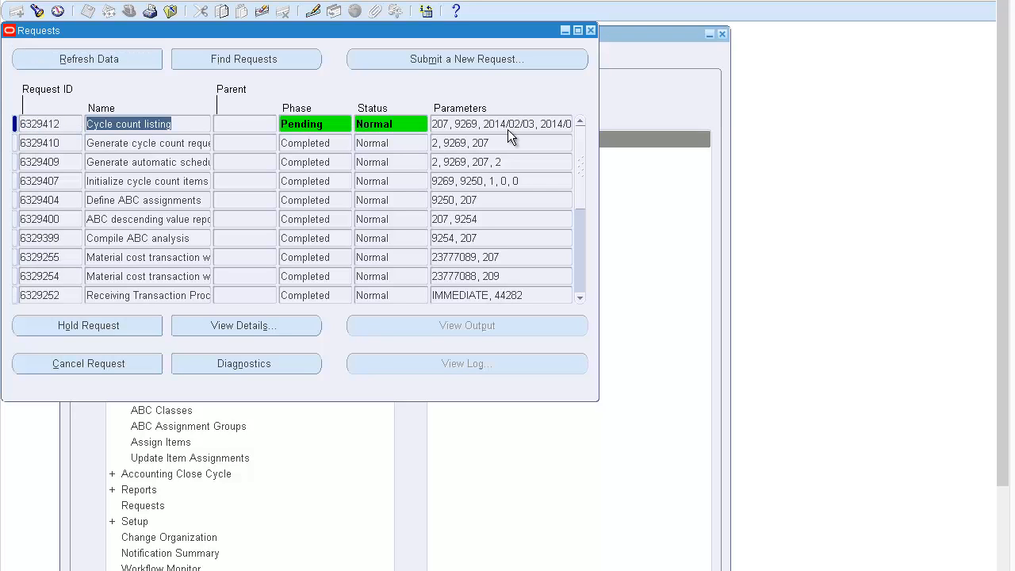
pyautogui.hotkey('alt', 'r')
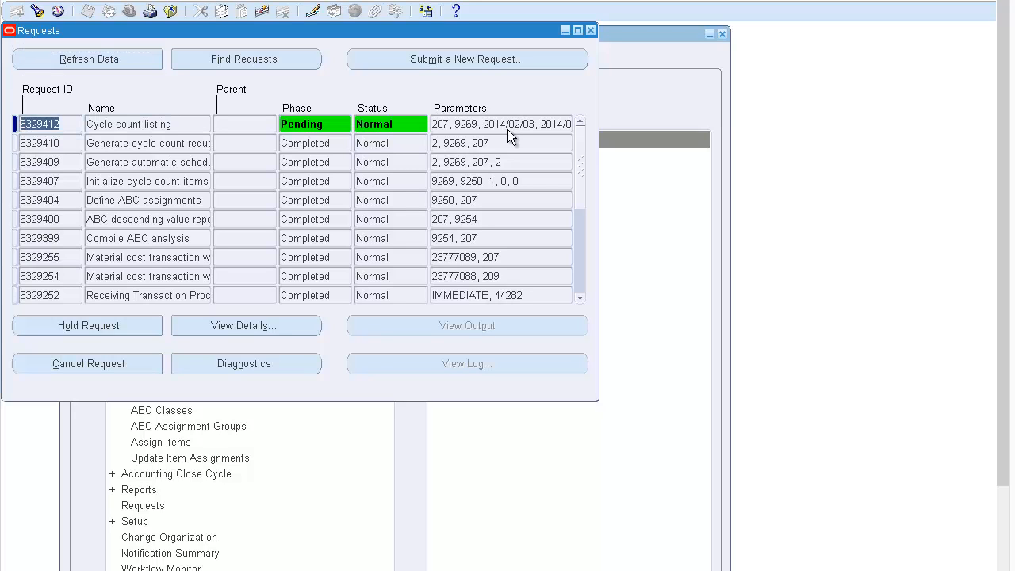
pyautogui.press('Tab')
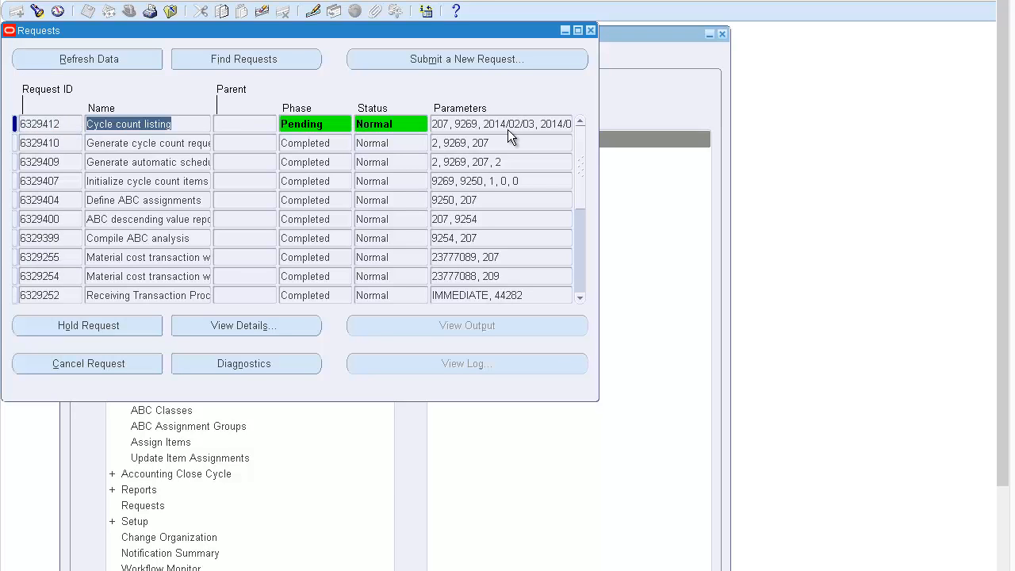
pyautogui.hotkey('alt', 'r')
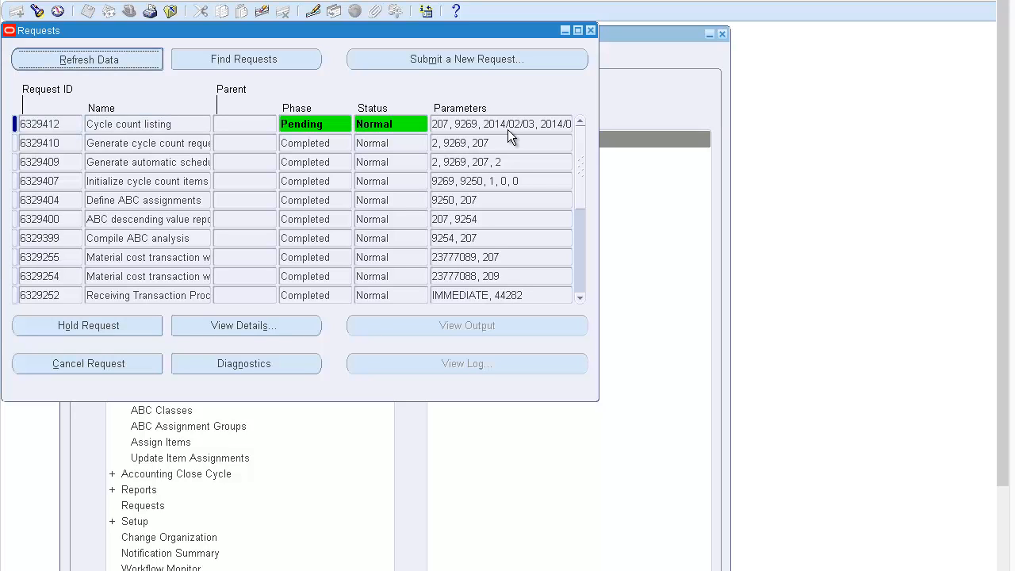
pyautogui.hotkey('alt', 'r')
pyautogui.hotkey('alt', 'r')
pyautogui.hotkey('alt', 'r')
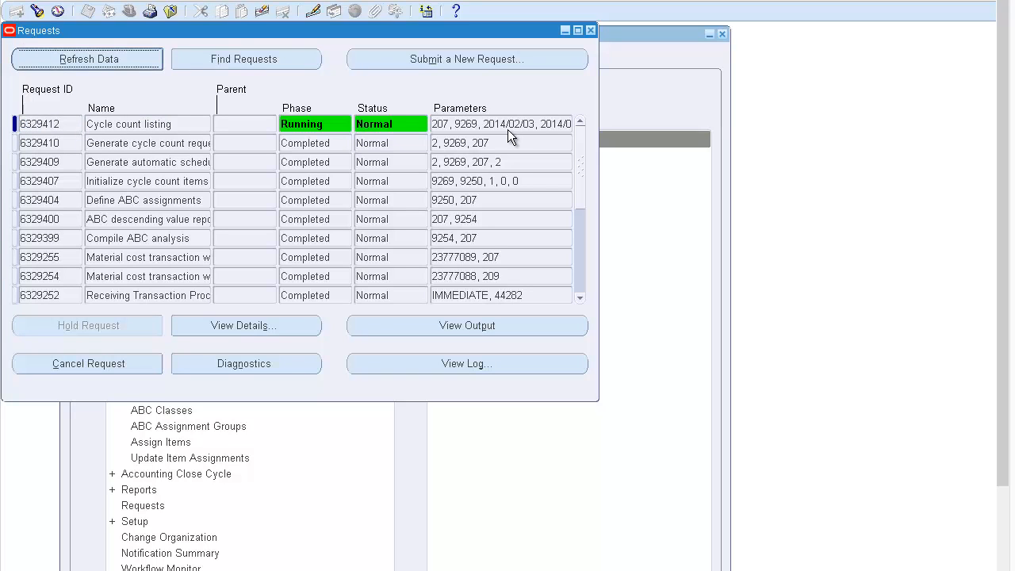
pyautogui.hotkey('alt', 'r')
pyautogui.hotkey('alt', 'r')
pyautogui.hotkey('alt', 'r')
pyautogui.hotkey('alt', 'r')
pyautogui.hotkey('alt', 'r')
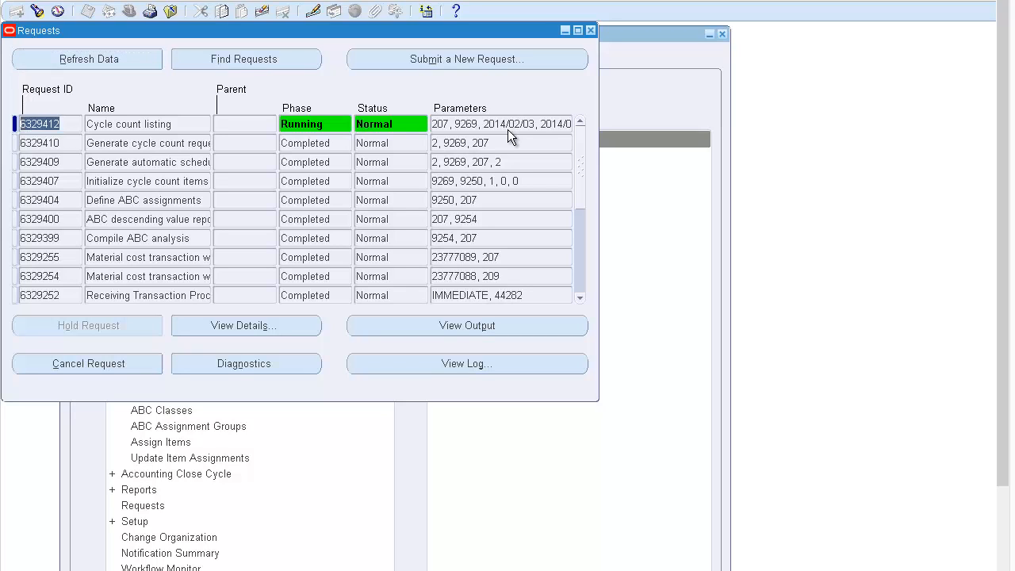
pyautogui.hotkey('alt', 'r')
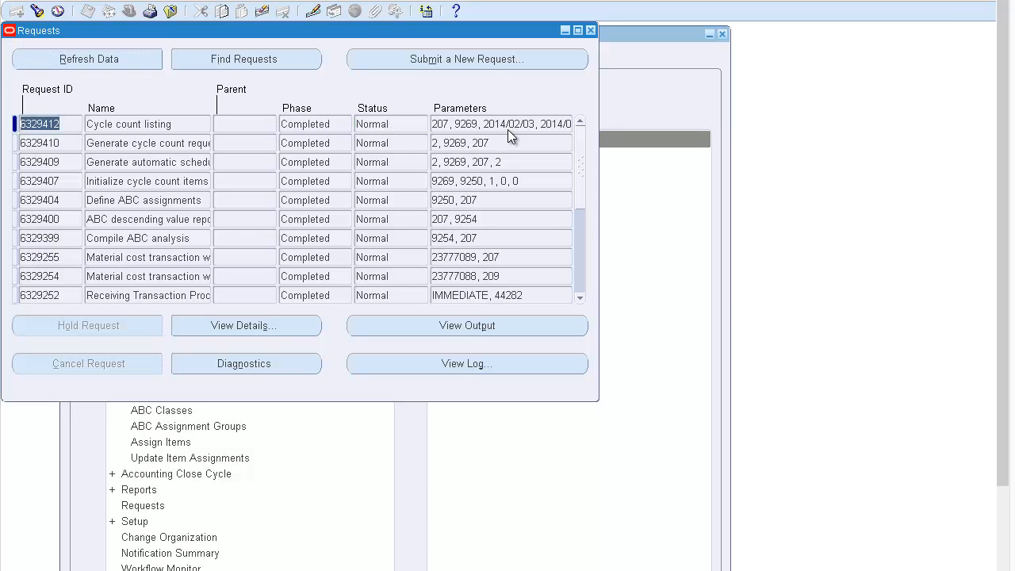
# View the cycle count listing output, examine its subinventories, items, sequences and blank count fields, and return to the requests list.
pyautogui.hotkey('alt', 'p')
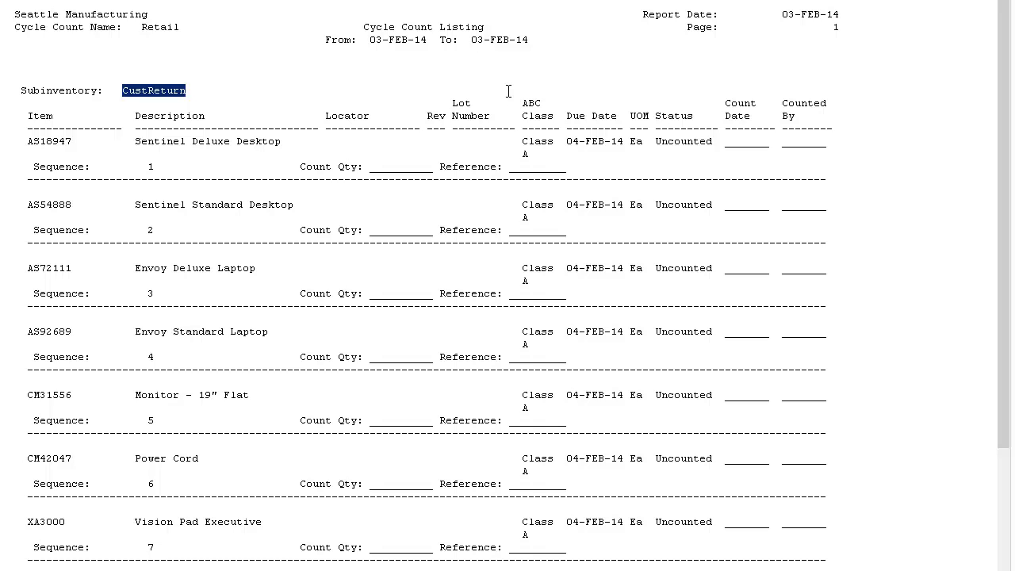
pyautogui.scroll(-5, 508, 91)
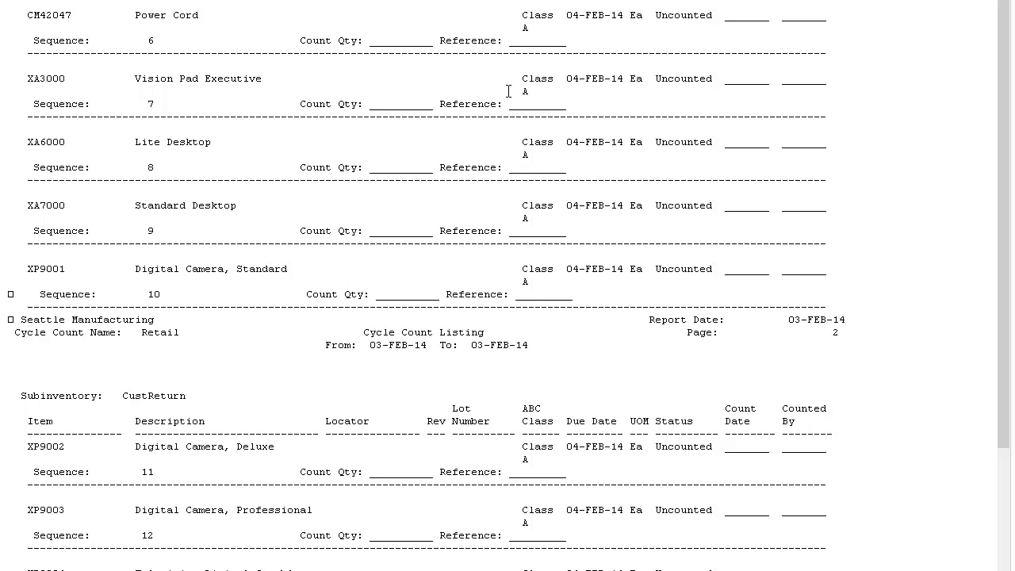
pyautogui.scroll(-4, 508, 91)
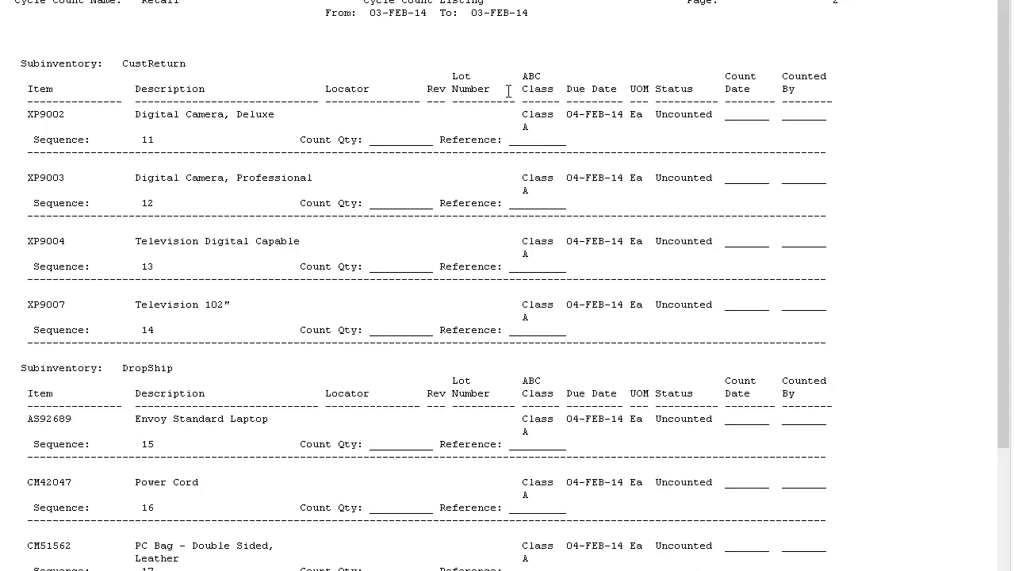
pyautogui.scroll(1, 508, 91)
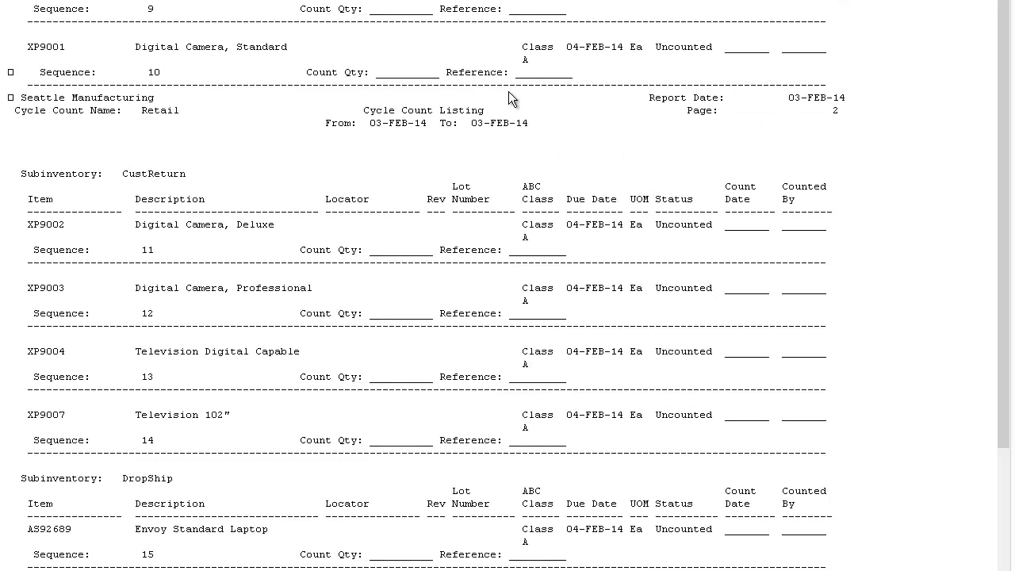
pyautogui.scroll(6, 509, 91)
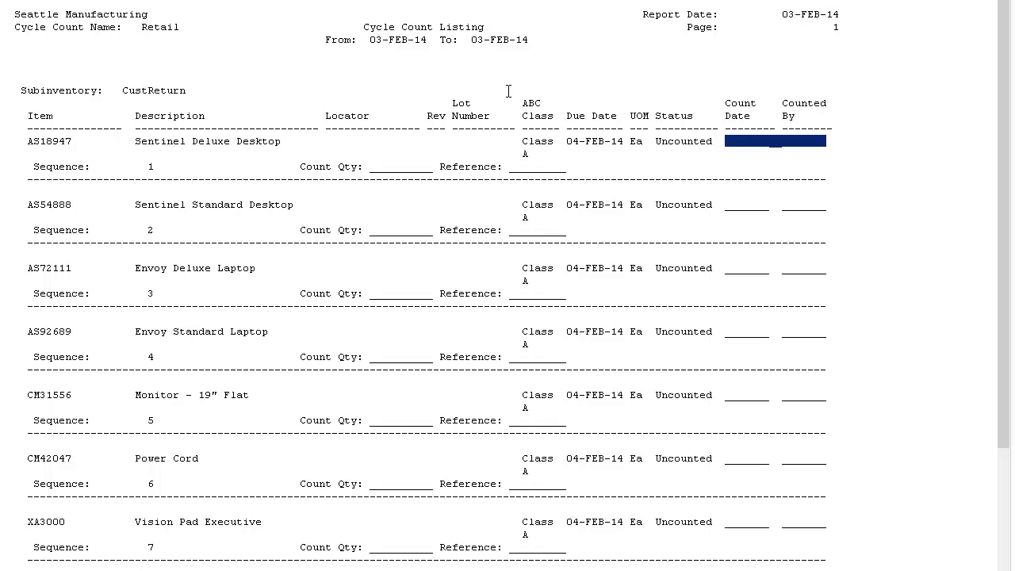
pyautogui.click(508, 91)
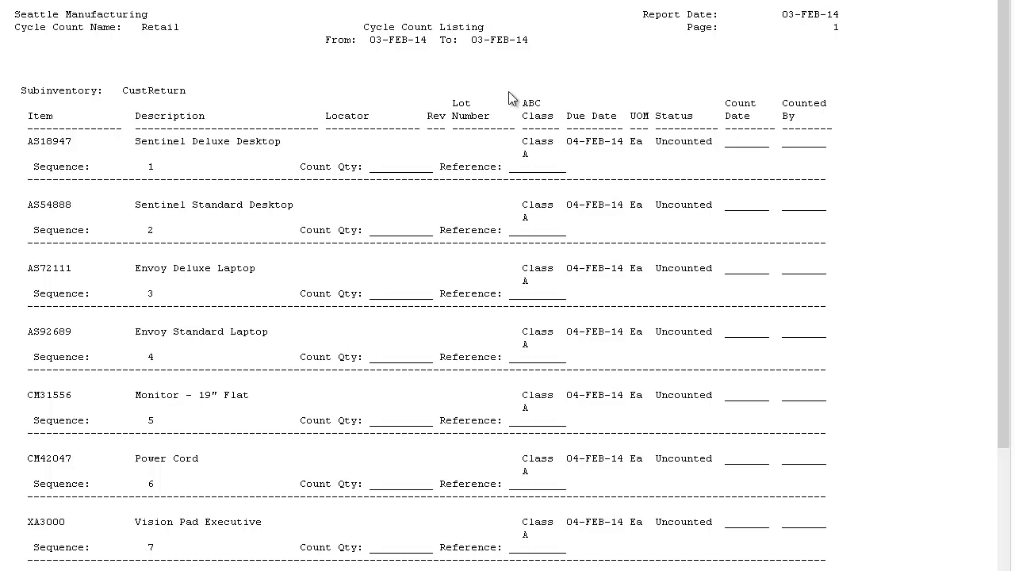
pyautogui.hotkey('alt', 'Tab')
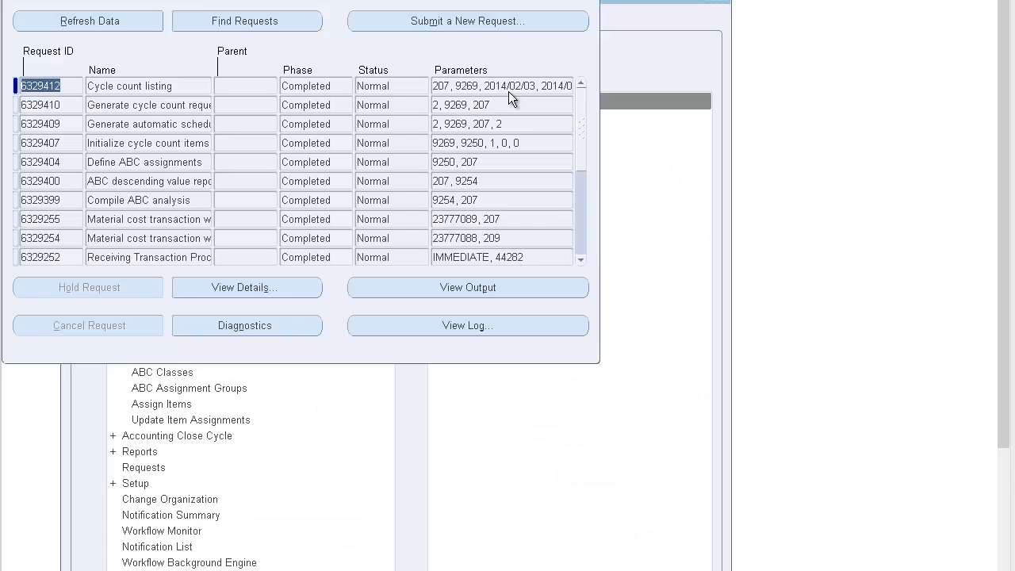
# Return to the cycle counts summary, query the Retail cycle count again, and move on to the cycle count entries.
pyautogui.click(509, 89)
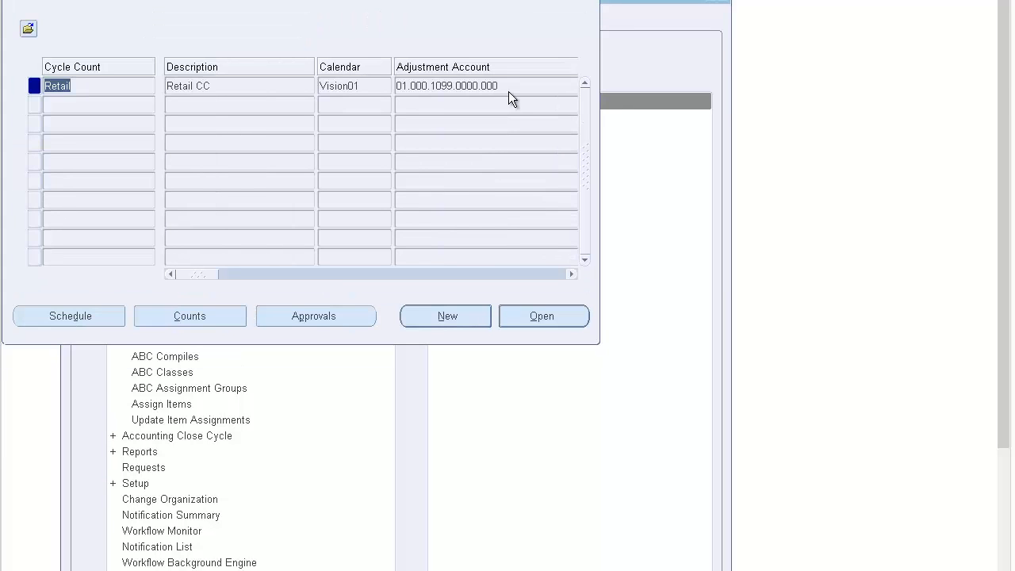
pyautogui.press('F11')
pyautogui.press('F11')
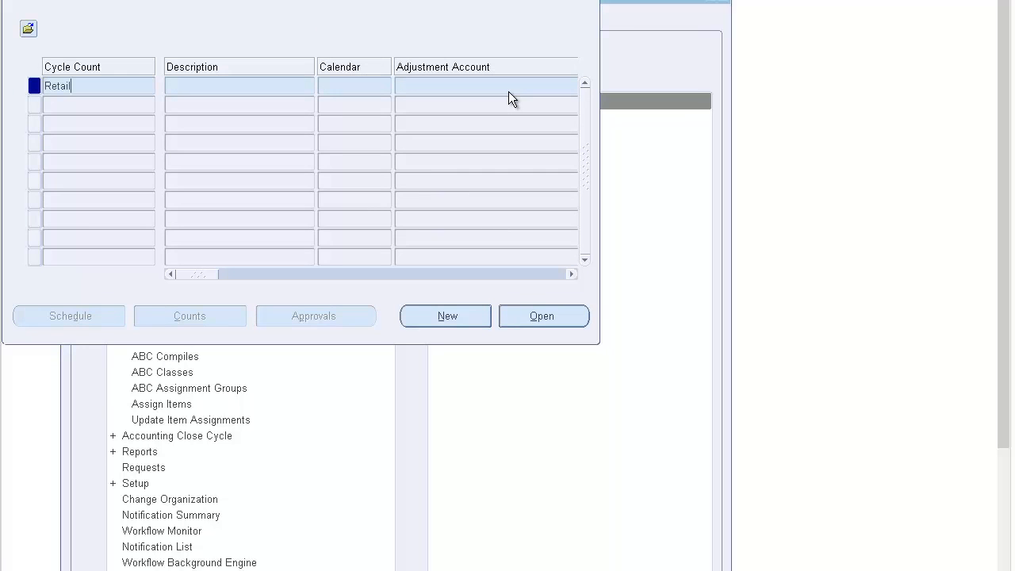
pyautogui.hotkey('ctrl', 'F11')
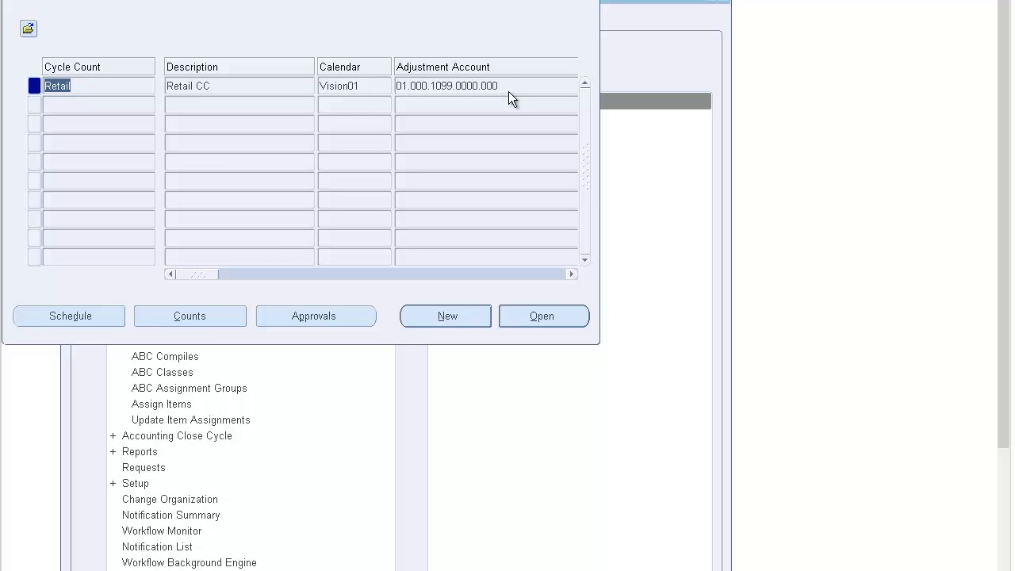
pyautogui.press('F4')
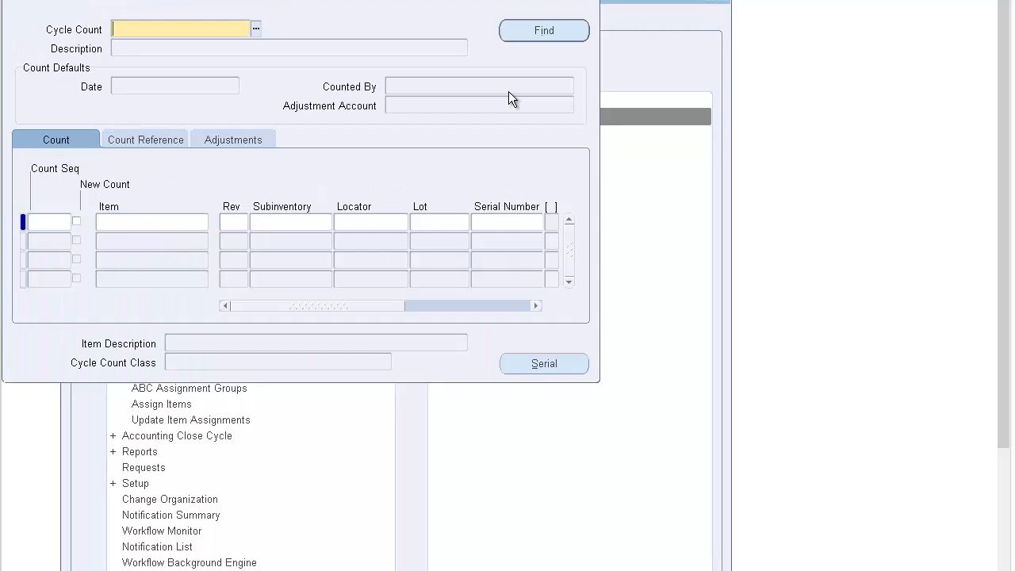
# Select the Retail cycle count in the cycle count entries and find all of its open count requests.
pyautogui.write('Retail')
pyautogui.press('Tab')
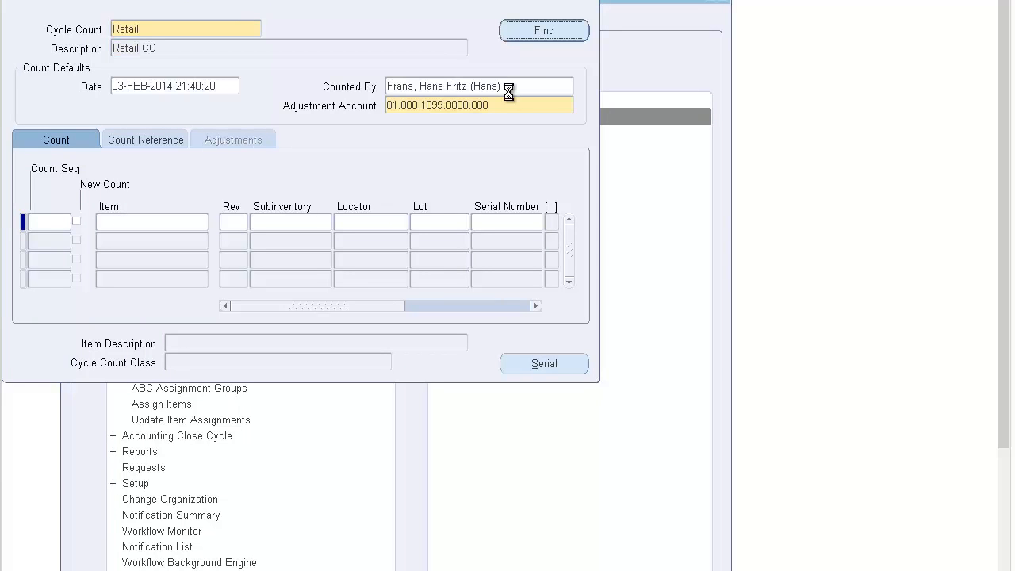
pyautogui.press('Return')
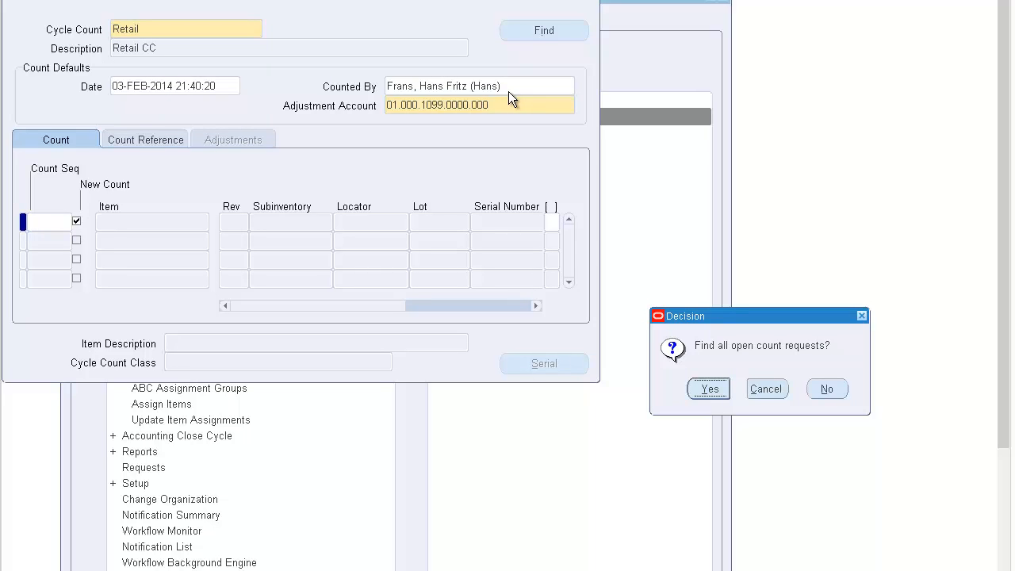
pyautogui.press('Return')
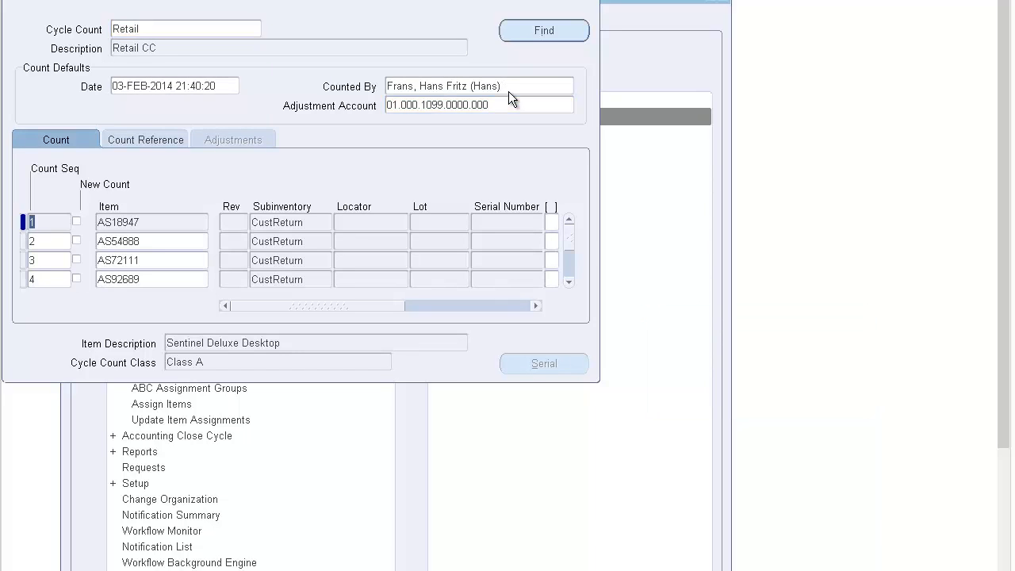
# Enter a counted quantity of 5000 for items AS18947 and AS54888 in the first two count sequences.
pyautogui.press('Tab')
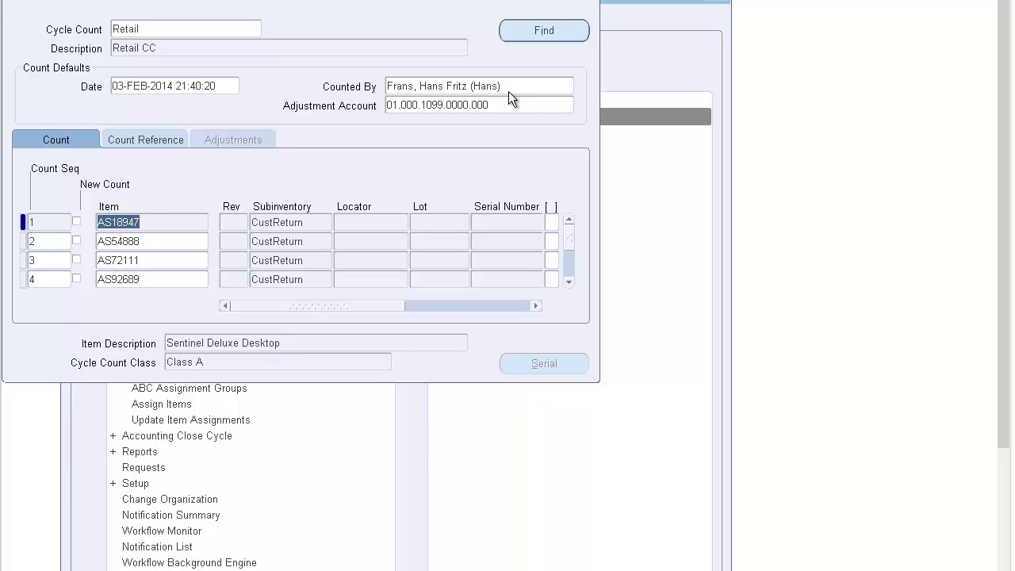
pyautogui.press('Tab')
pyautogui.press('Tab')
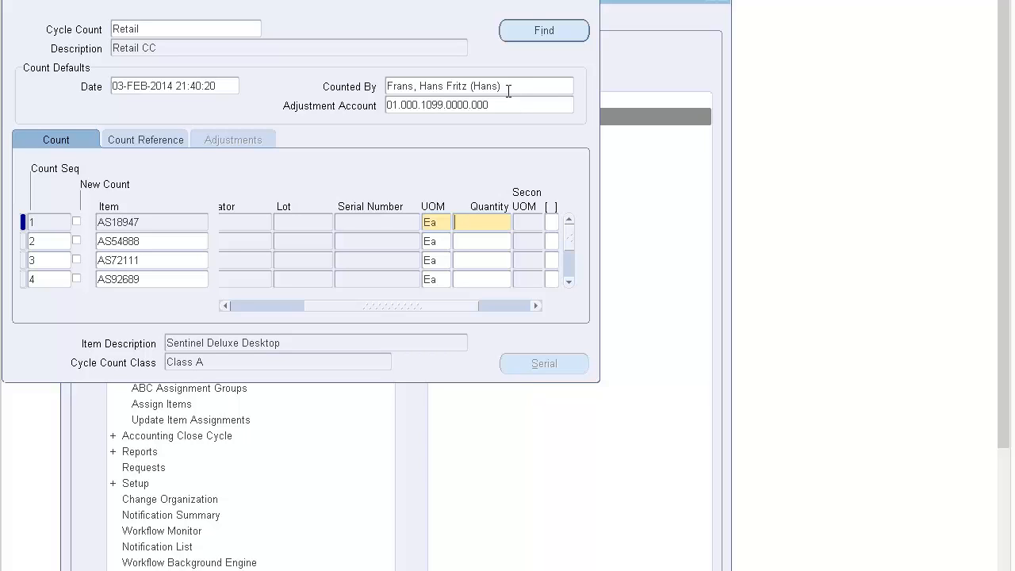
pyautogui.write('100')
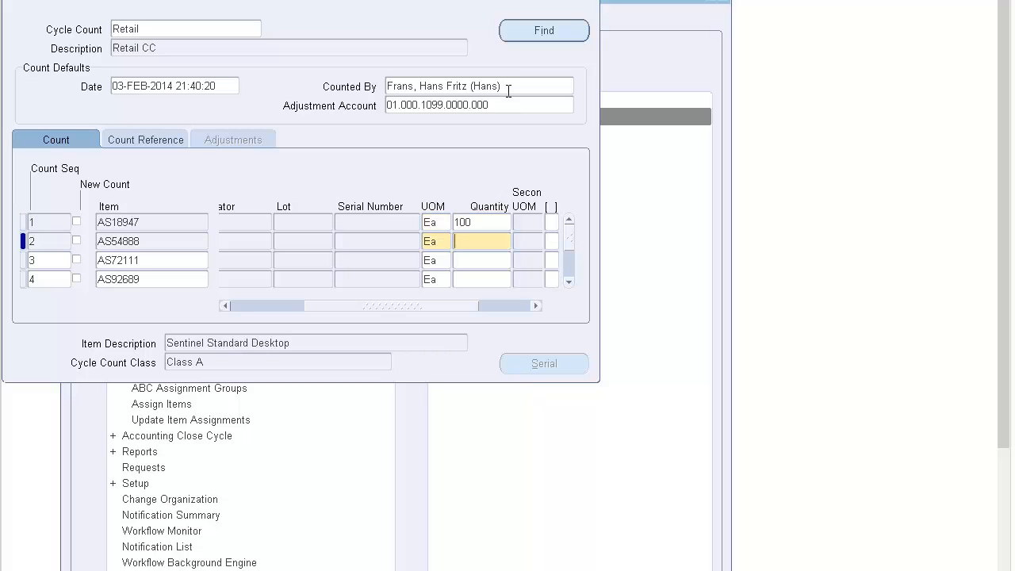
pyautogui.write('5000')
pyautogui.press('Up')
pyautogui.write('5000')
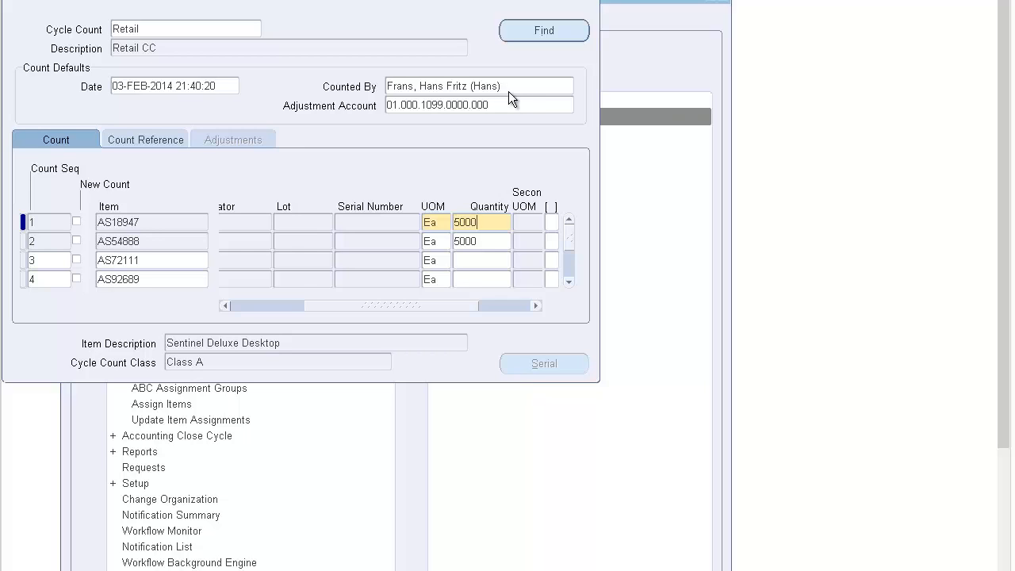
pyautogui.hotkey('ctrl', 's')
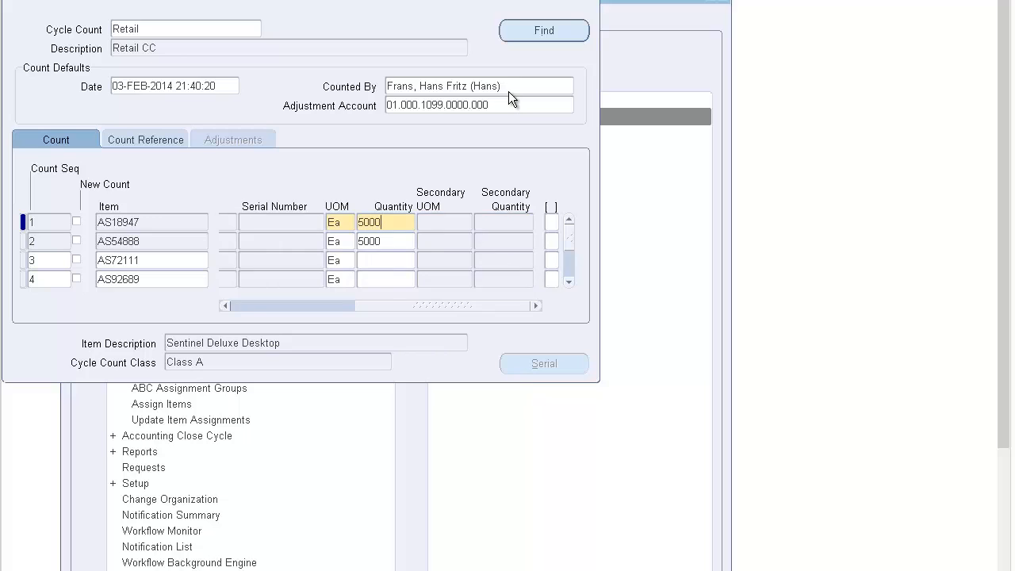
pyautogui.hotkey('ctrl', 's')
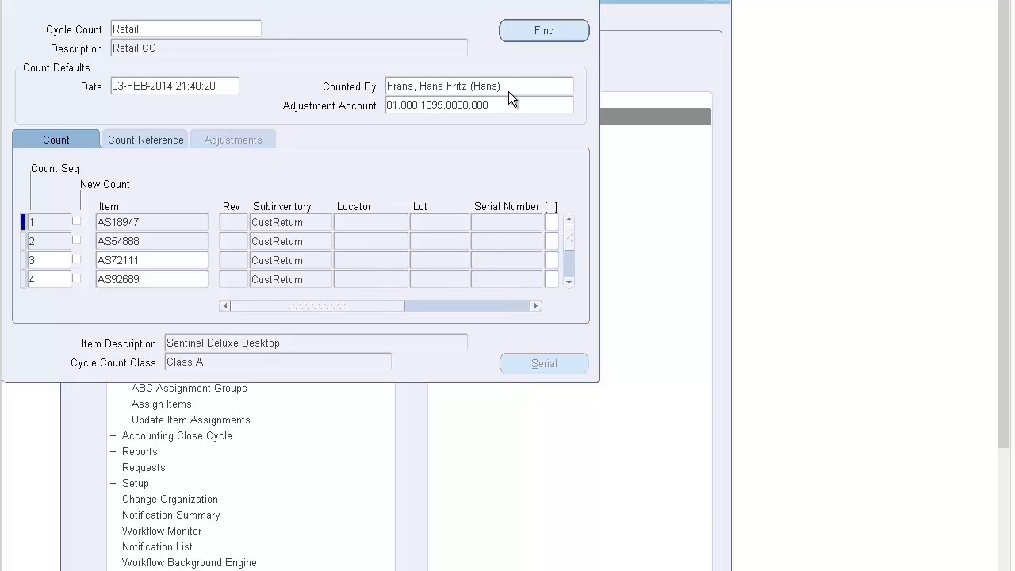
# Examine the reason, reference, counted-by and count date fields in the count reference details for AS18947.
pyautogui.press('Tab')
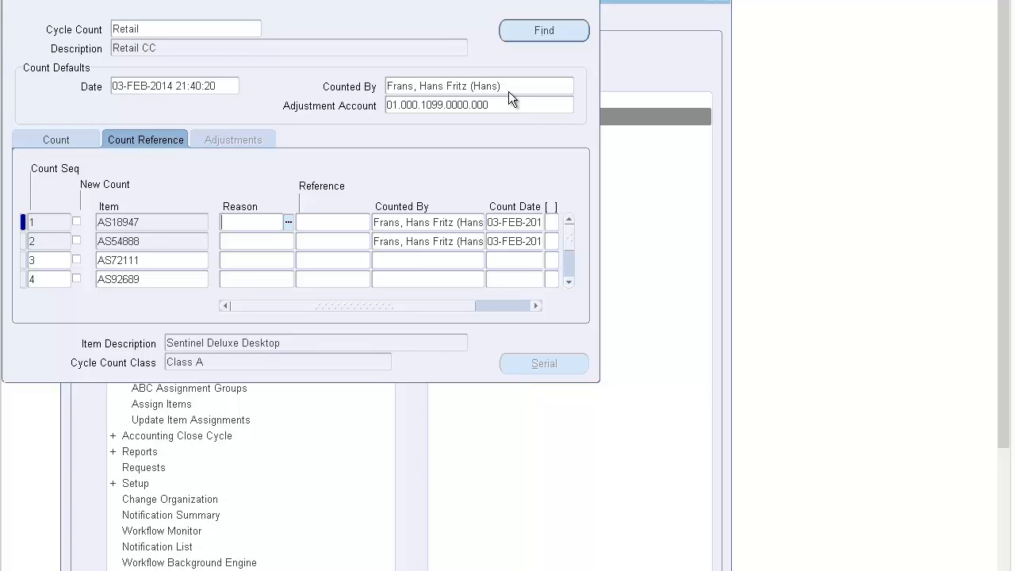
pyautogui.press('Tab')
pyautogui.press('Tab')
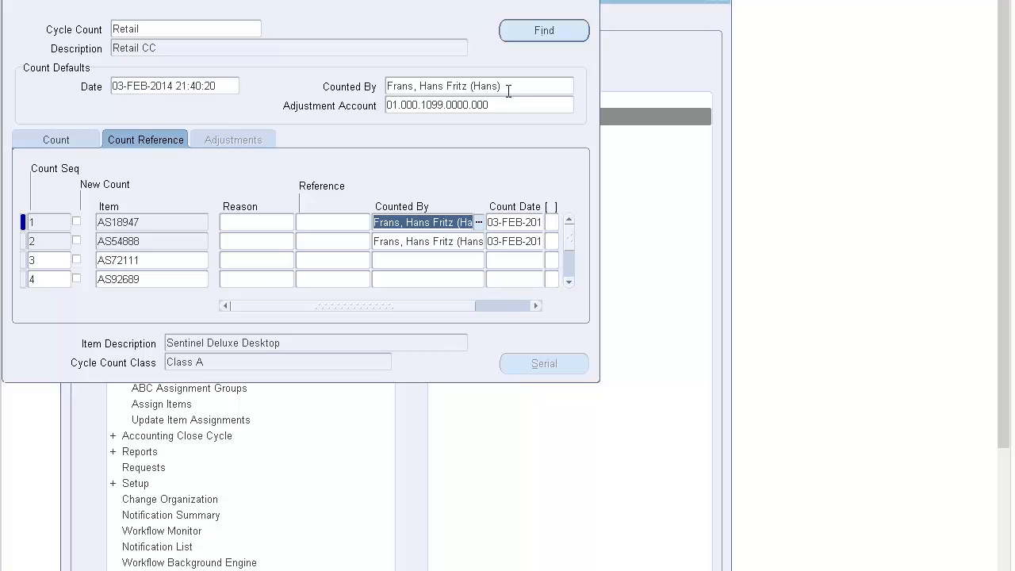
pyautogui.hotkey('shift', 'Tab')
pyautogui.hotkey('shift', 'Tab')
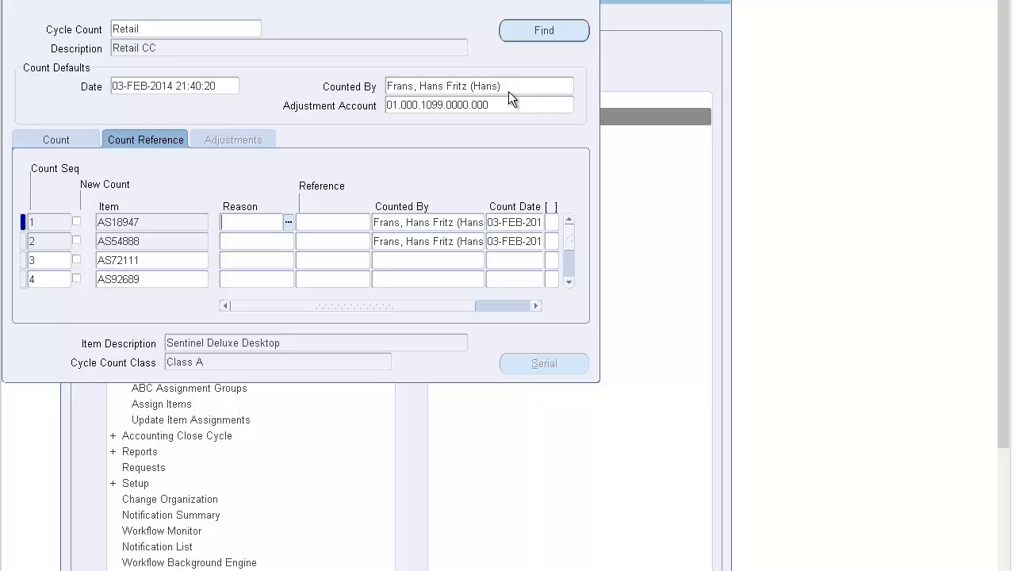
pyautogui.press('Tab')
pyautogui.hotkey('shift', 'Tab')
pyautogui.hotkey('shift', 'Tab')
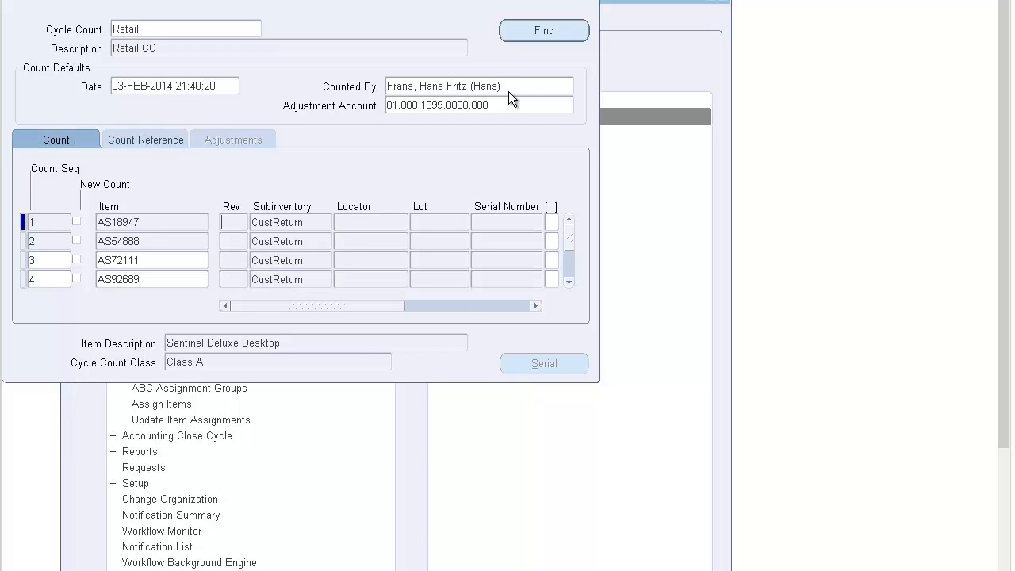
# Look through the count fields for AS18947, from revision and subinventory to quantity and secondary quantity.
pyautogui.press('Tab')
pyautogui.press('Tab')
pyautogui.press('Tab')
pyautogui.press('Tab')
pyautogui.press('Tab')
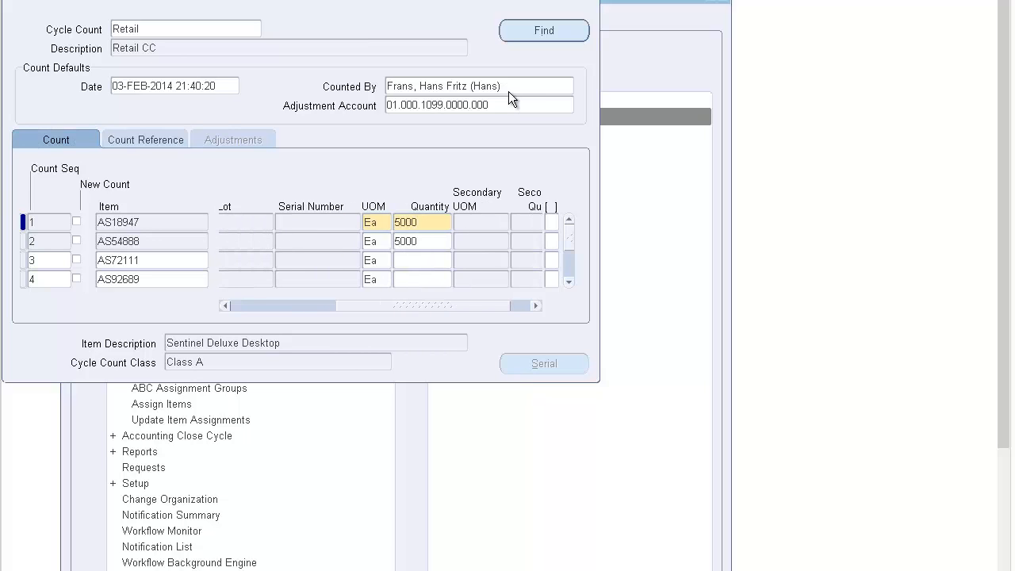
pyautogui.press('Tab')
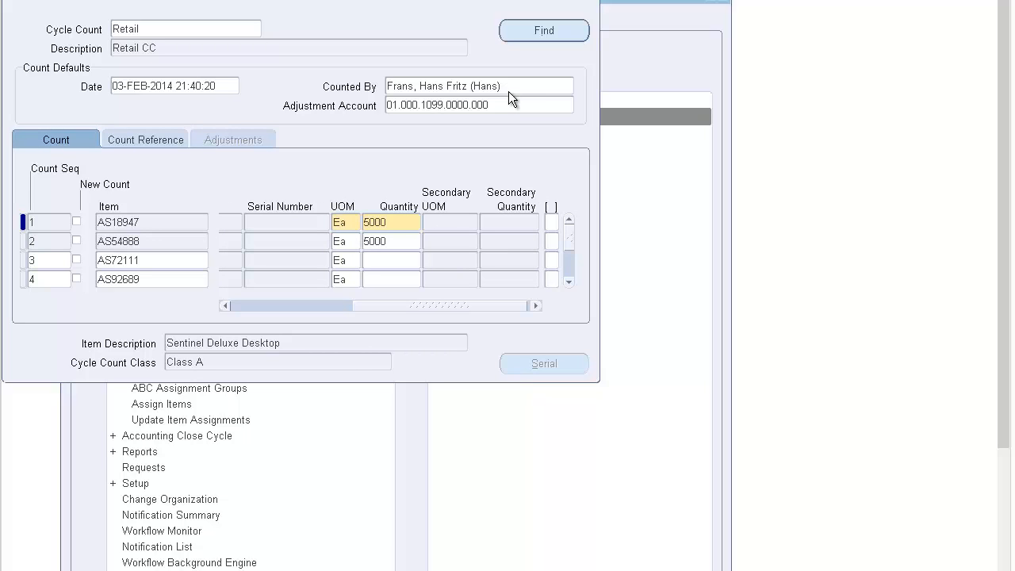
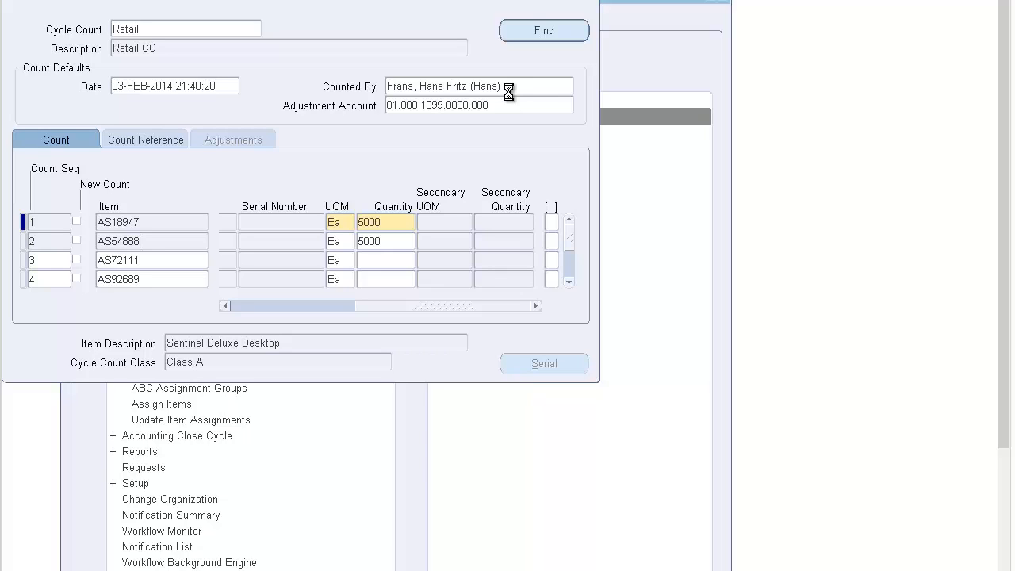
# Select item AS54888 in the second count sequence, and open the On-hand Quantity query from the navigator.
pyautogui.press('Tab')
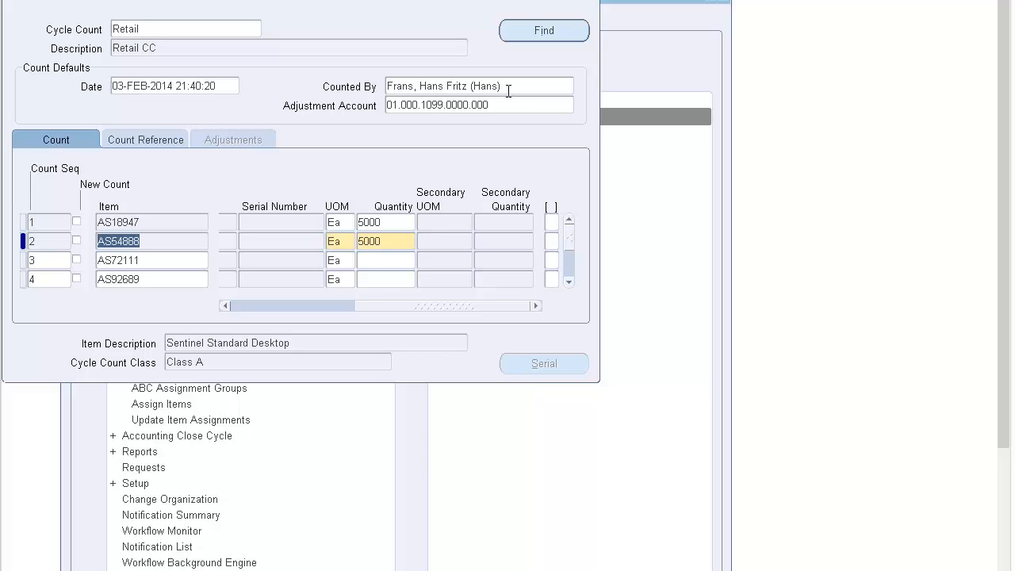
pyautogui.click(509, 90)
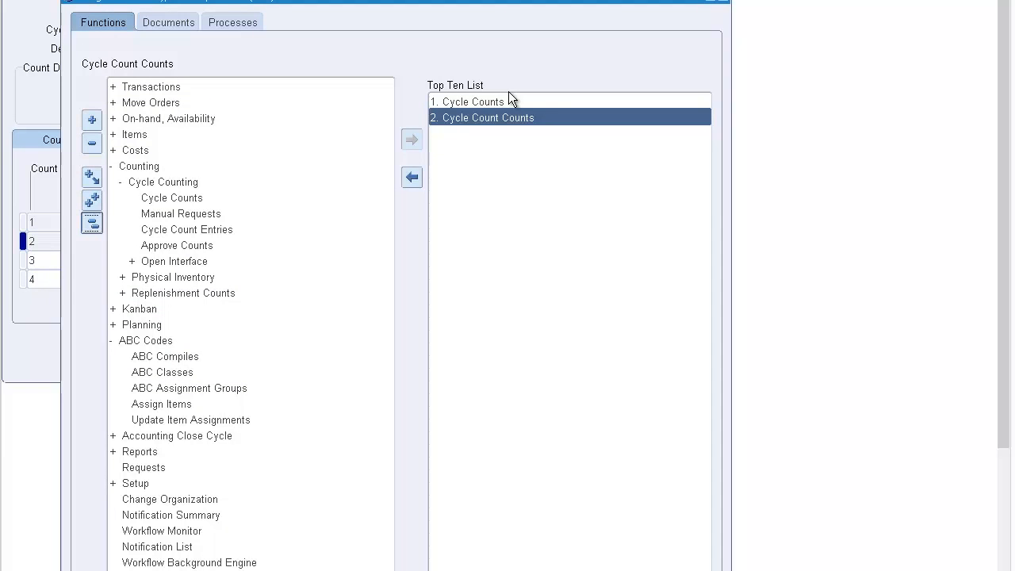
pyautogui.press('Return')
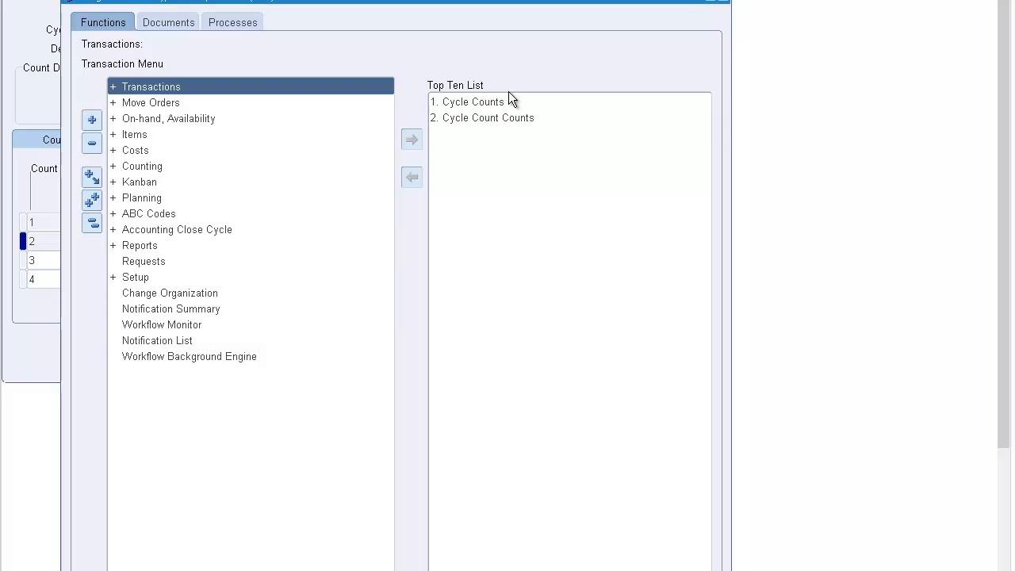
pyautogui.press('o')
pyautogui.press('Up')
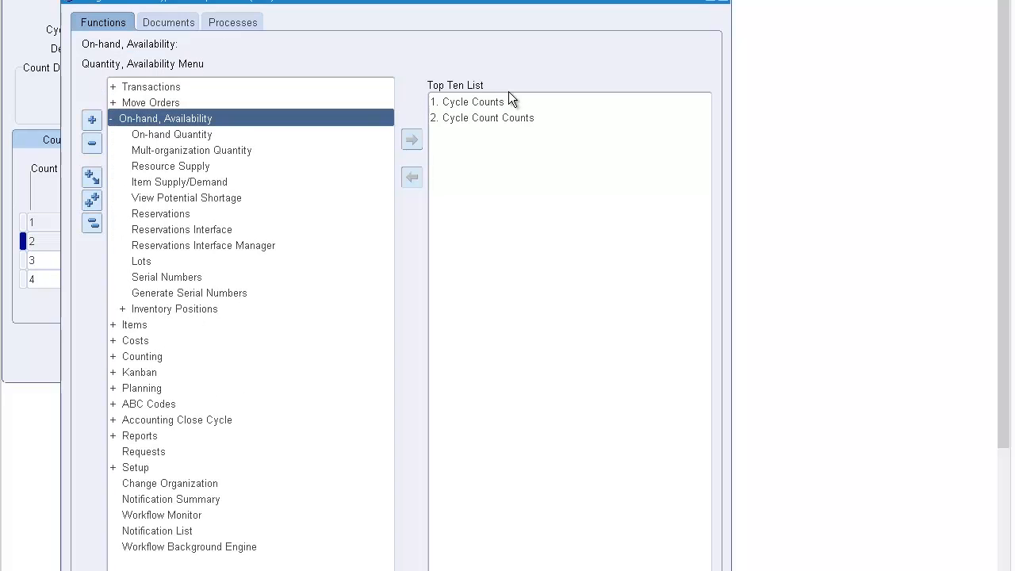
pyautogui.press('Return')
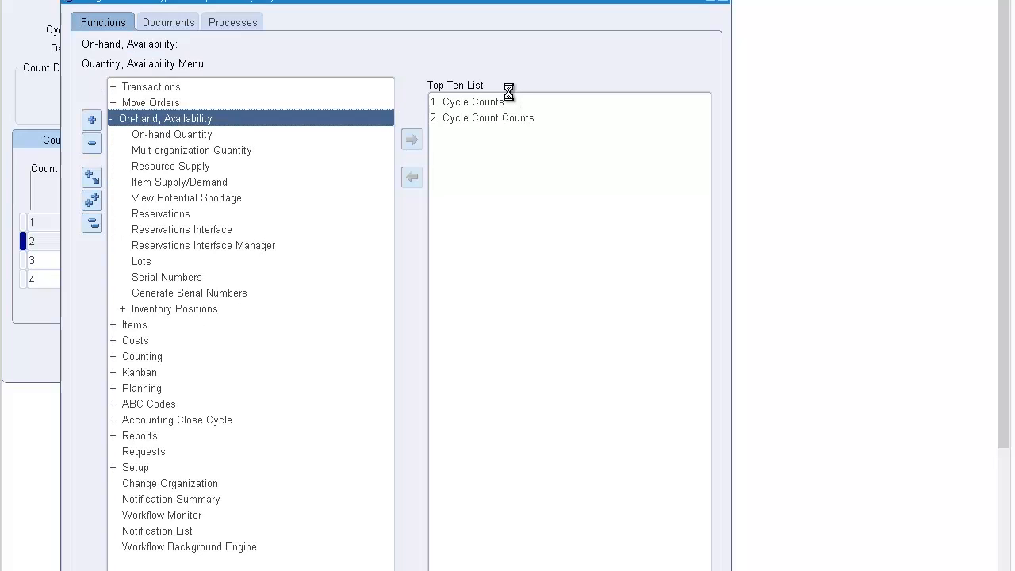
pyautogui.press('Down')
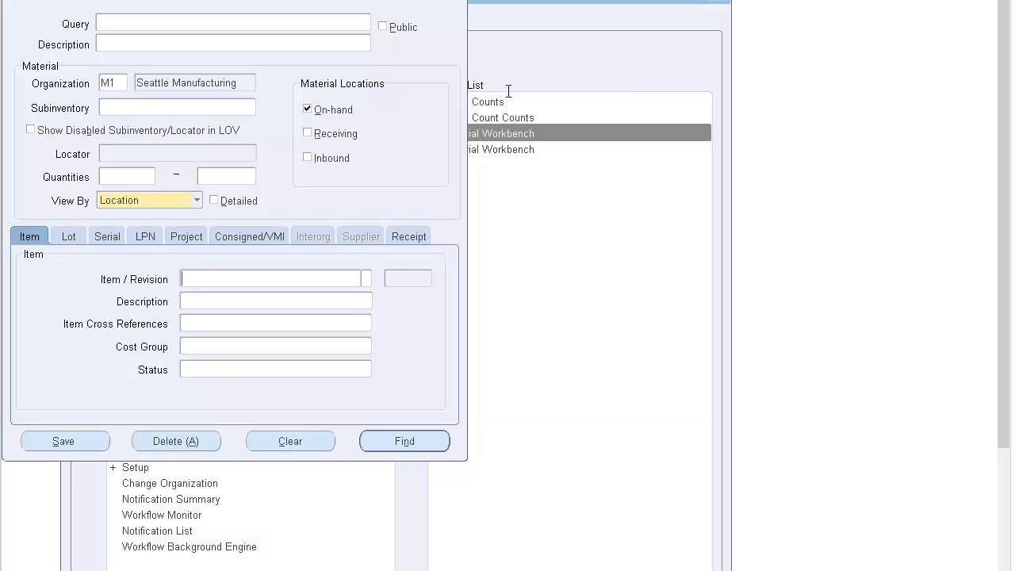
# Find on-hand material for item AS54888, view its availability in organization M1, and return to the cycle count entries.
pyautogui.write('AS54888')
pyautogui.hotkey('alt', 'n')
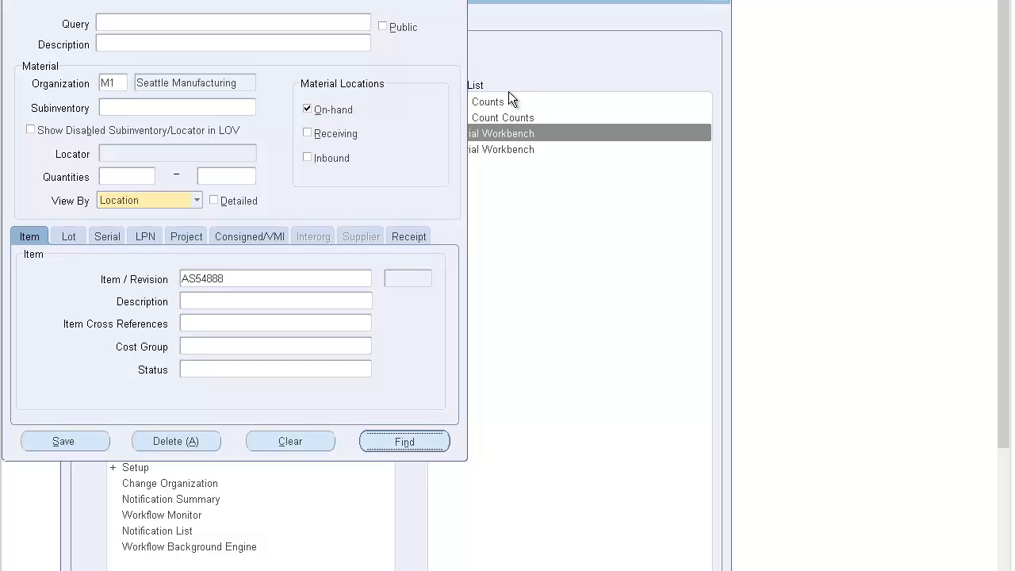
pyautogui.press('Return')
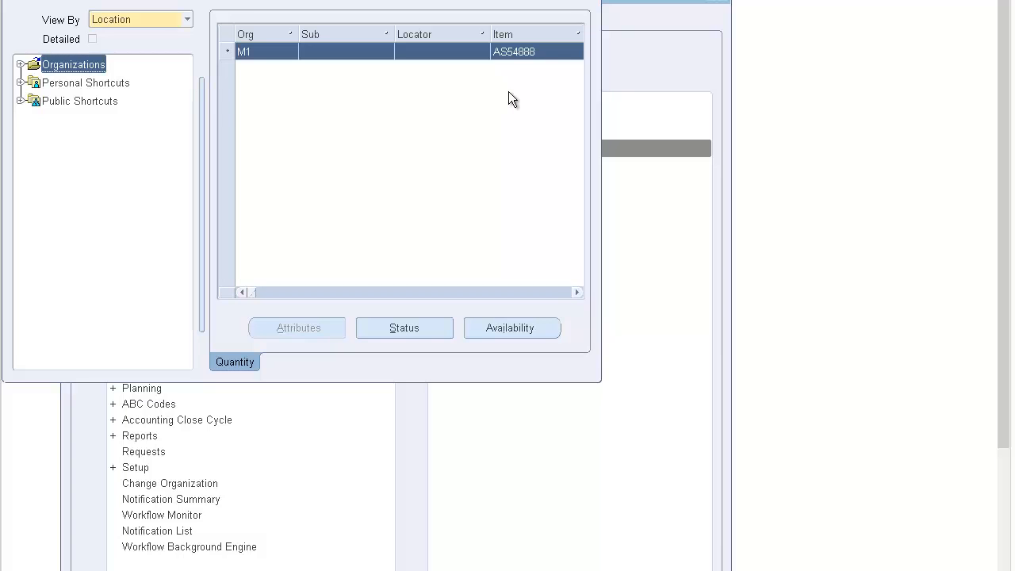
pyautogui.hotkey('alt', 'i')
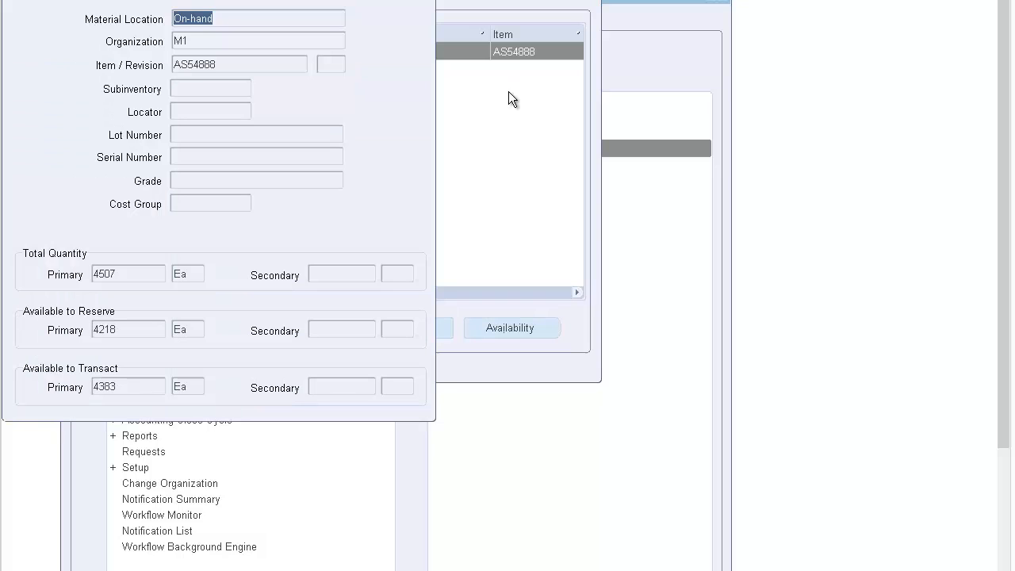
pyautogui.click(512, 98)
pyautogui.click(512, 99)
pyautogui.click(512, 99)
pyautogui.press('F4')
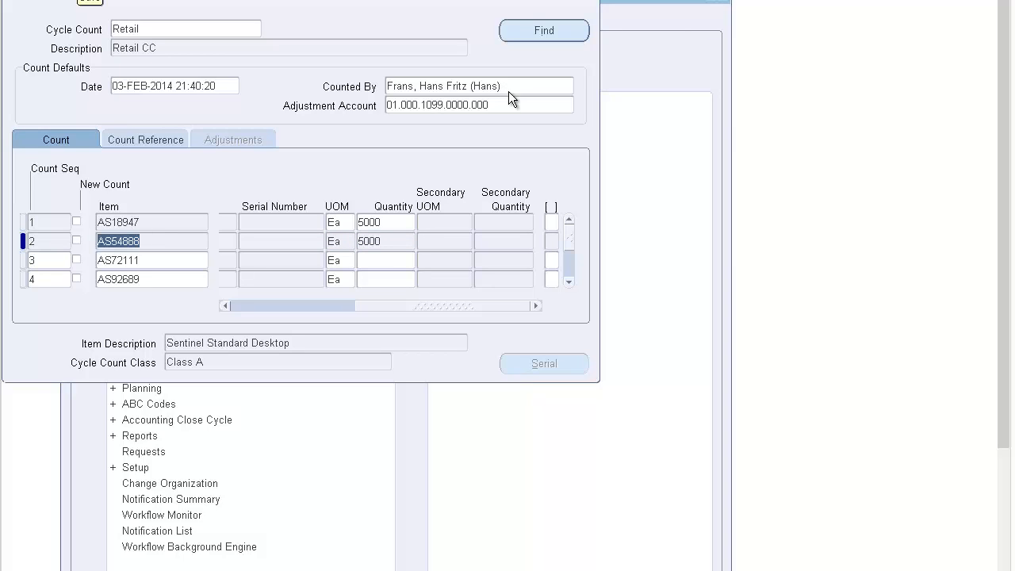
# Save the count entries for AS18947 and AS54888, close the cycle count entries, and collapse all navigator functions.
pyautogui.press('Tab')
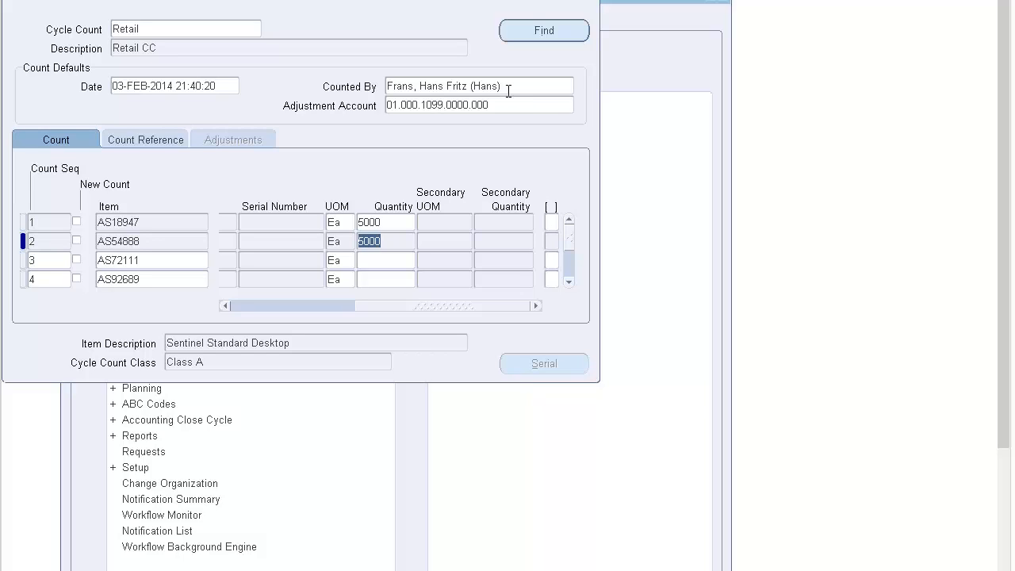
pyautogui.press('Up')
pyautogui.press('Down')
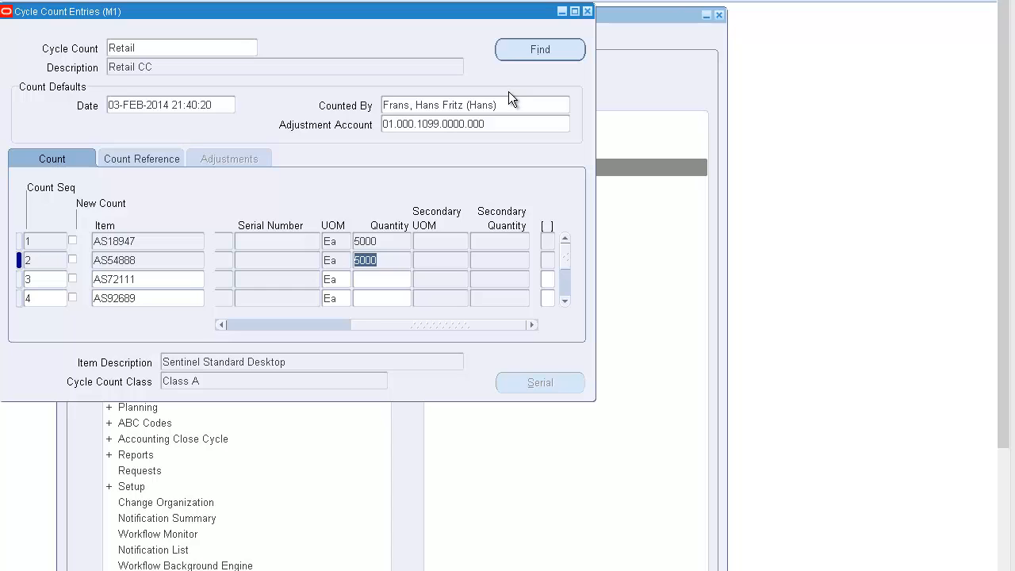
pyautogui.press('Left')
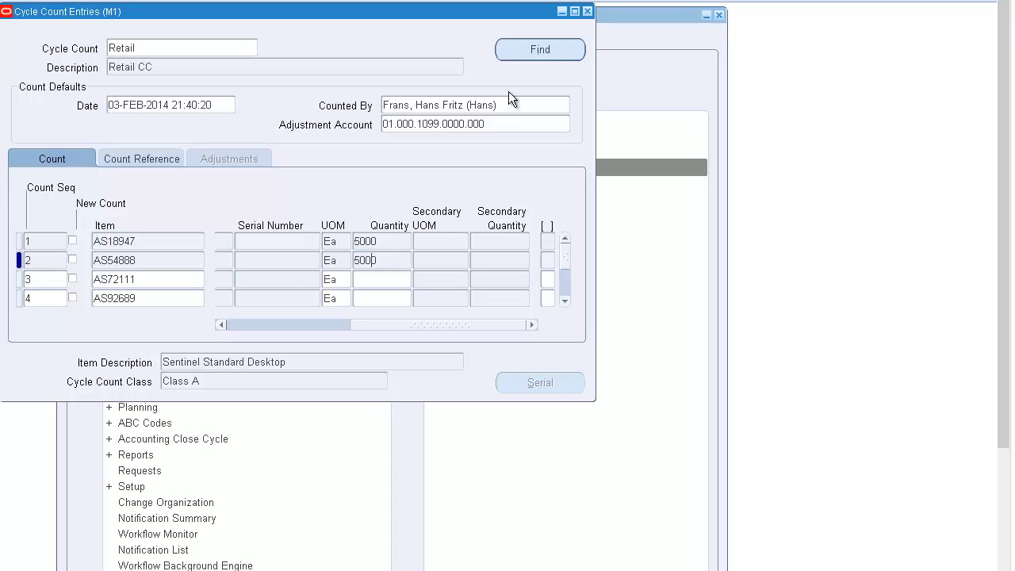
pyautogui.press('F4')
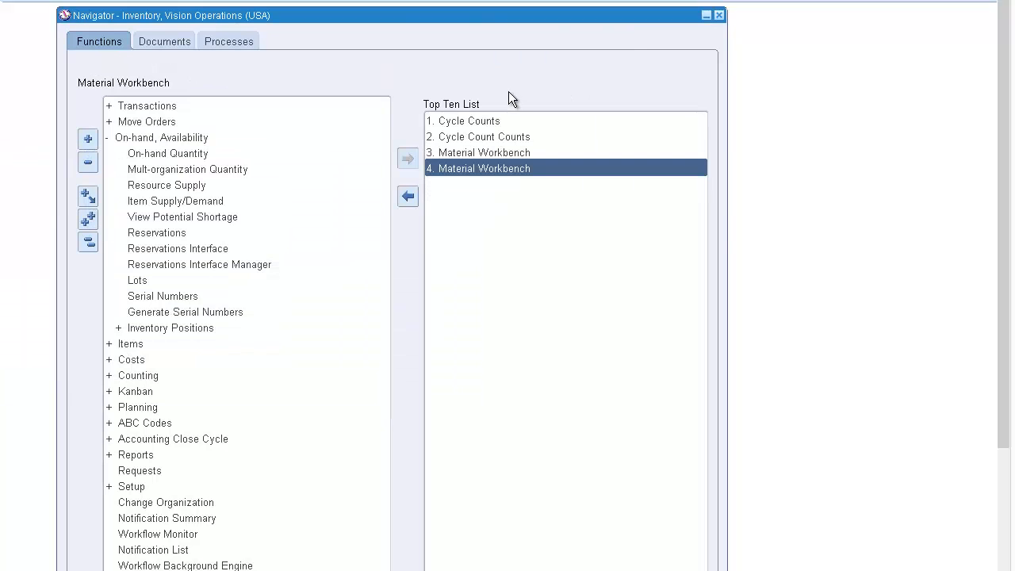
pyautogui.click(88, 242)
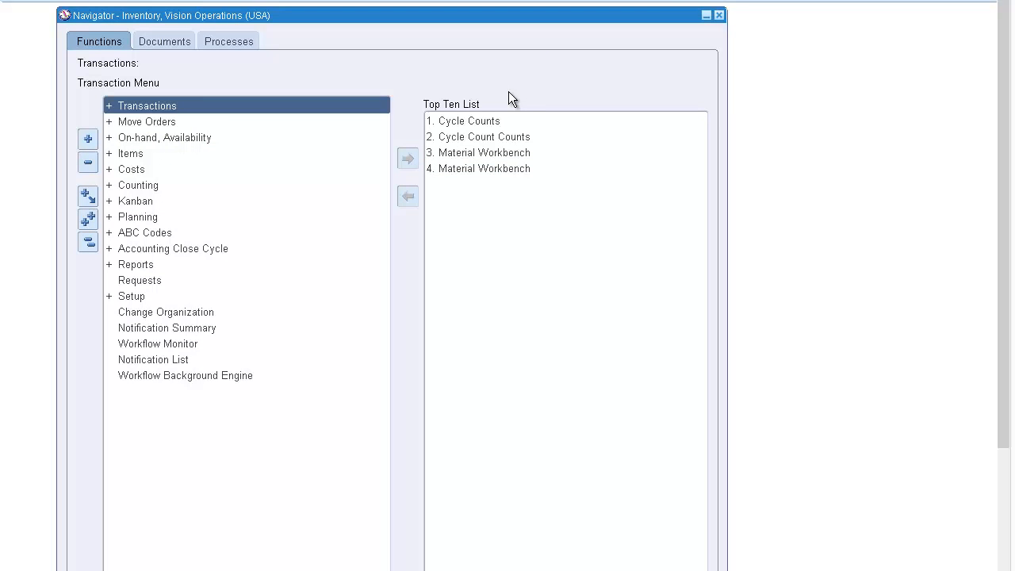
# Add Approve Counts from the Cycle Counting functions to the Top Ten List and open it.
pyautogui.doubleClick(138, 185)
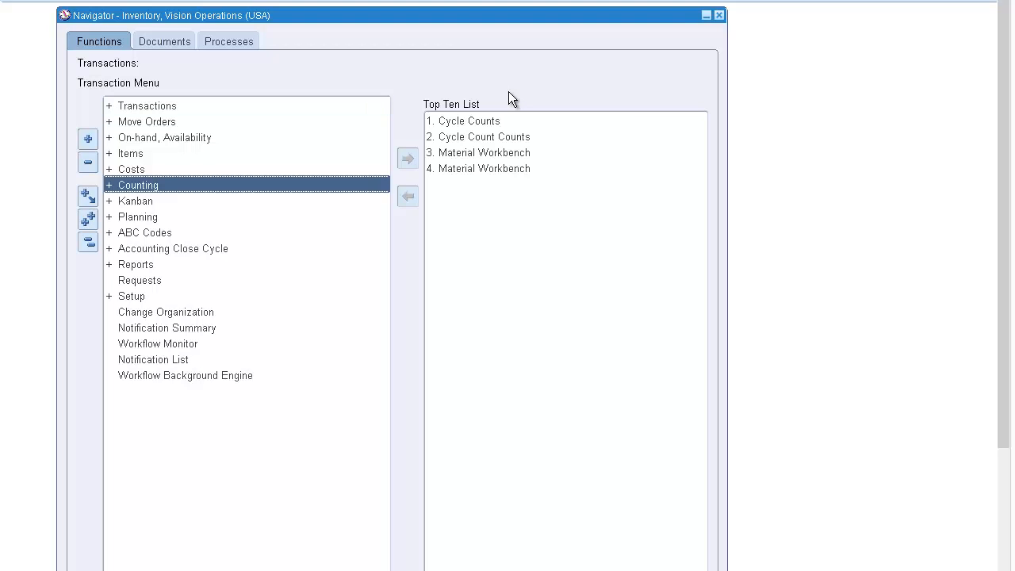
pyautogui.doubleClick(161, 201)
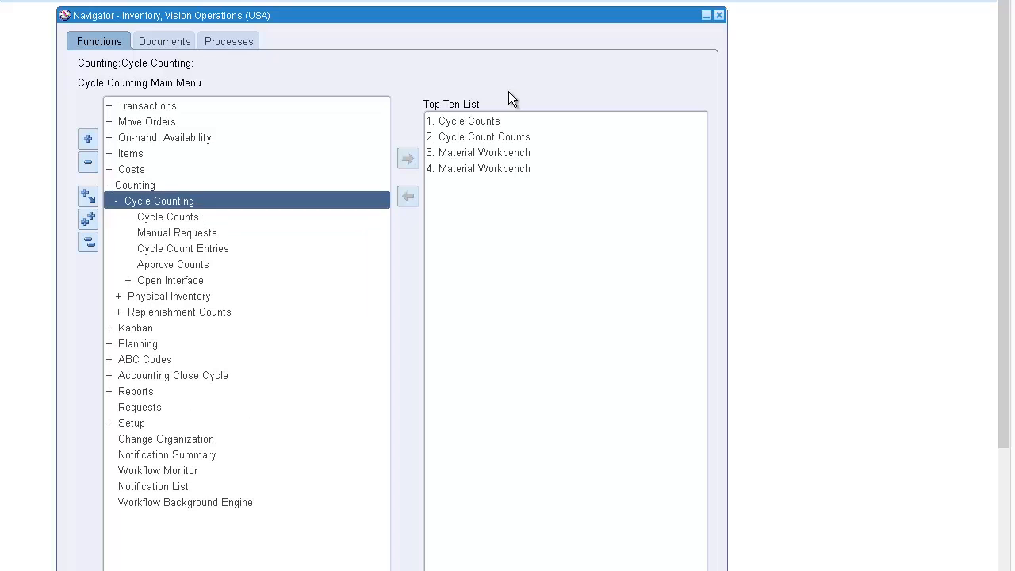
pyautogui.click(173, 265)
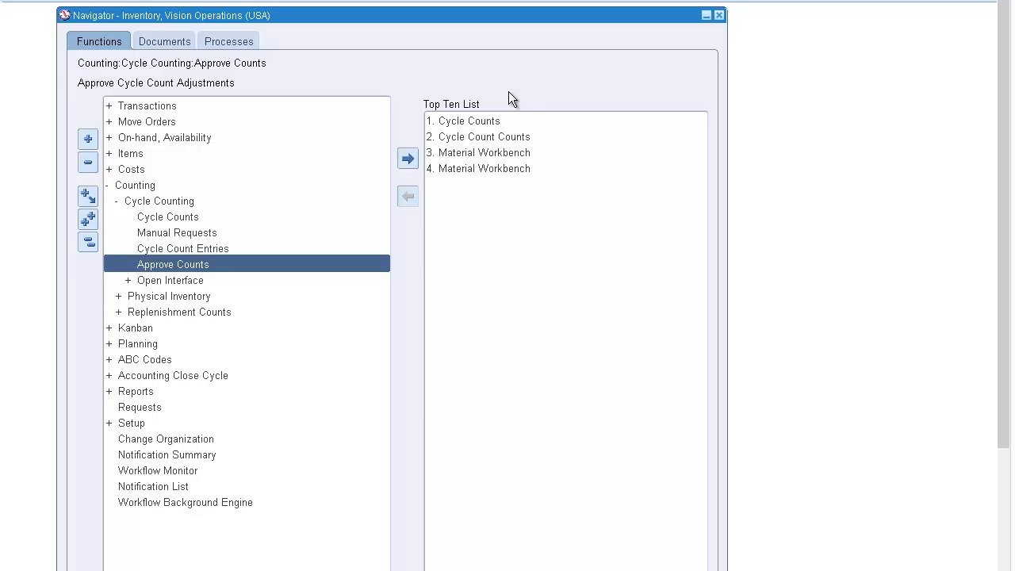
pyautogui.click(407, 159)
pyautogui.press('5')
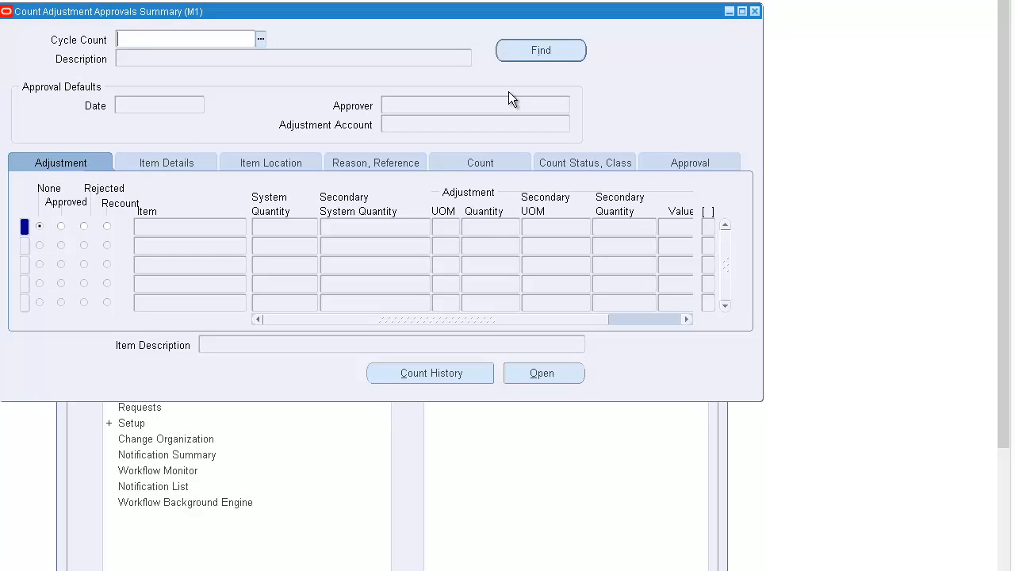
# Query the Retail cycle count for adjustments, limiting the results to counts pending approval only.
pyautogui.write('Retail')
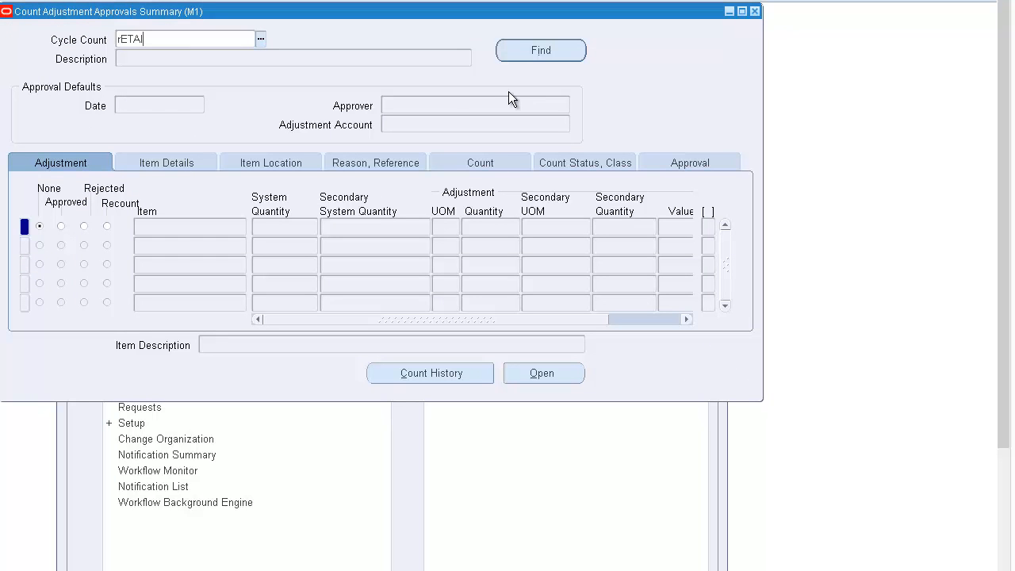
pyautogui.press('Tab')
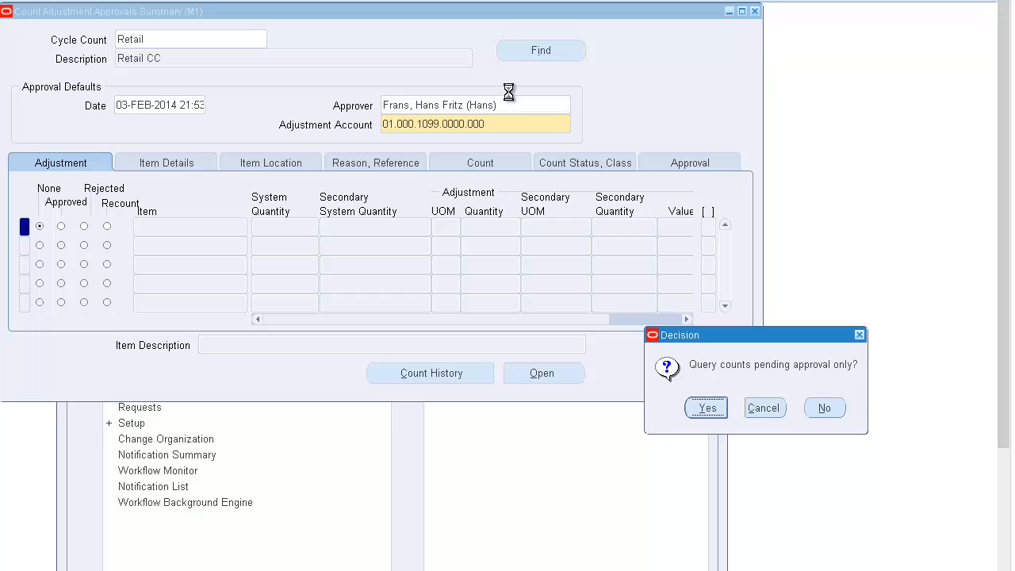
pyautogui.press('Return')
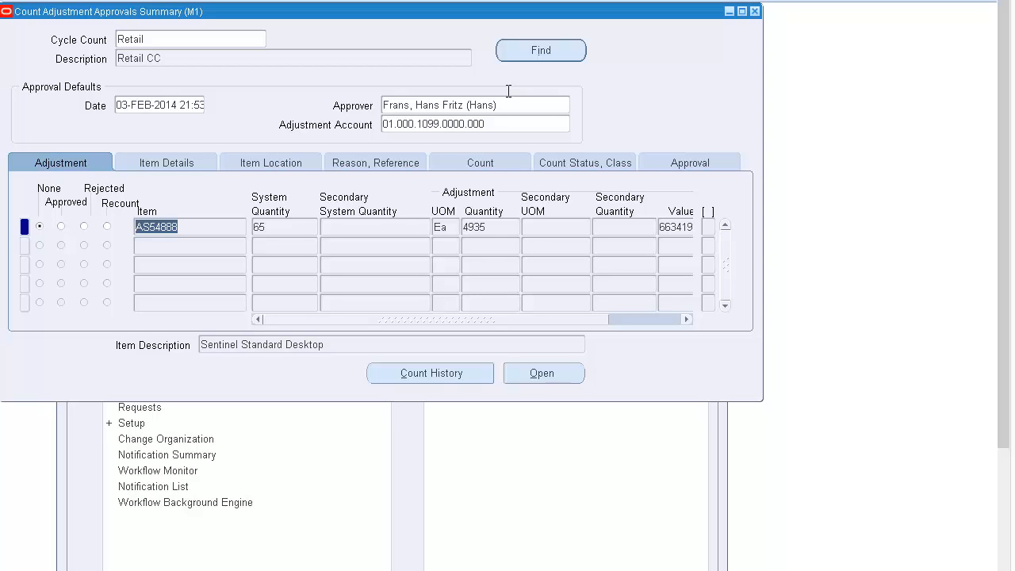
# Examine the system quantity, adjustment quantity, adjustment value and percentage for item AS54888.
pyautogui.hscroll(3, 509, 91)
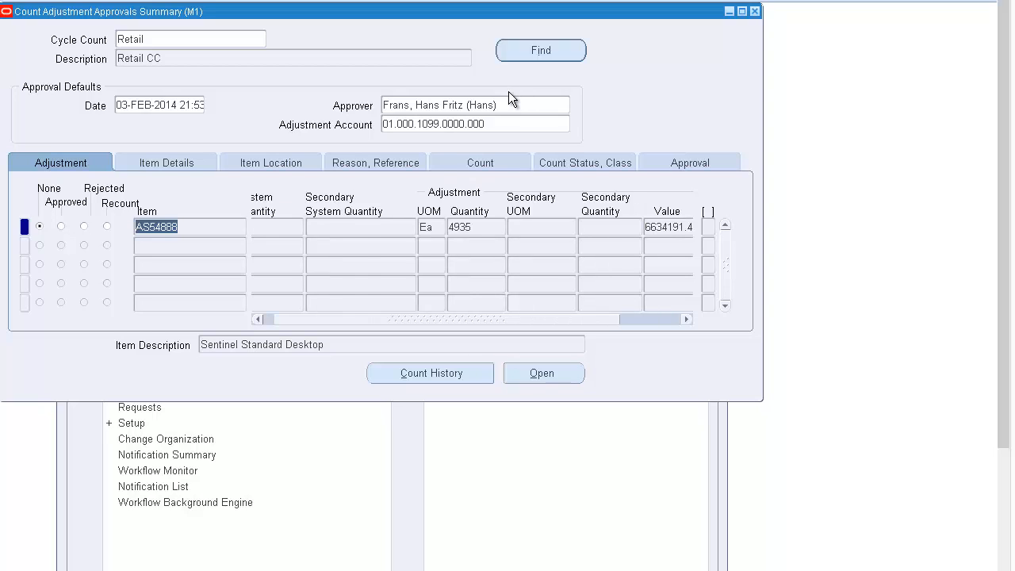
pyautogui.hscroll(-3, 508, 91)
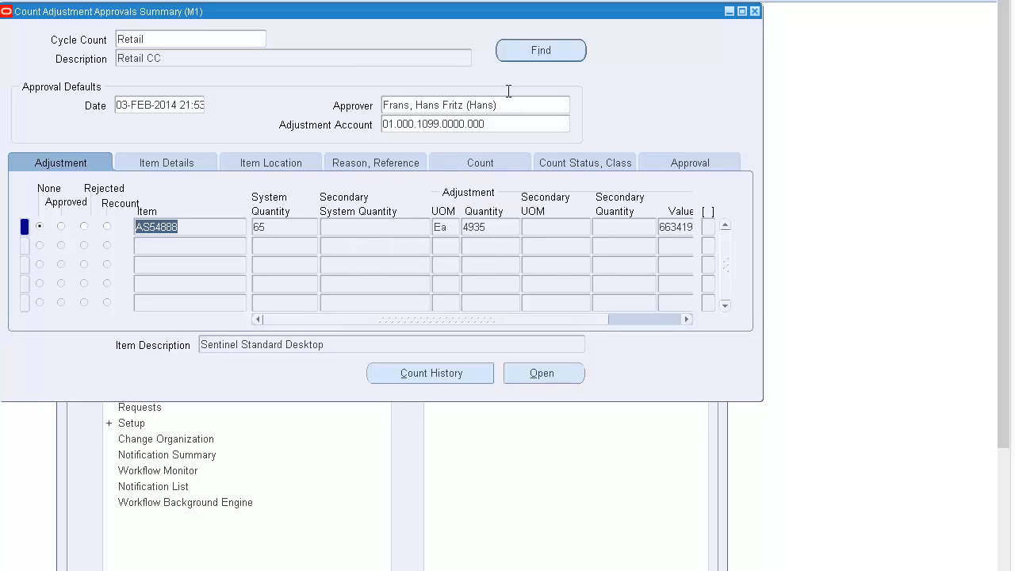
pyautogui.press('Tab')
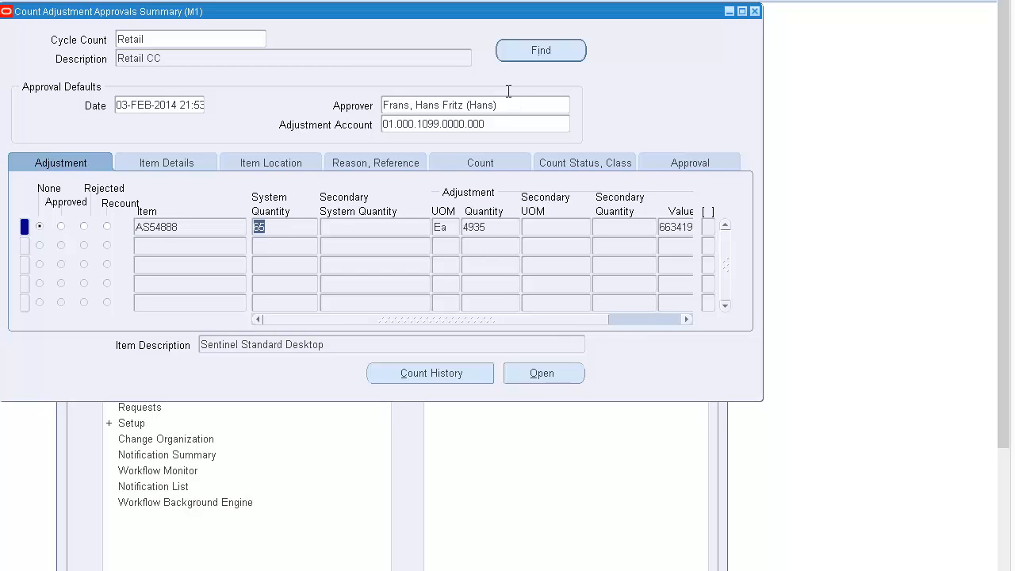
pyautogui.hotkey('shift', 'Tab')
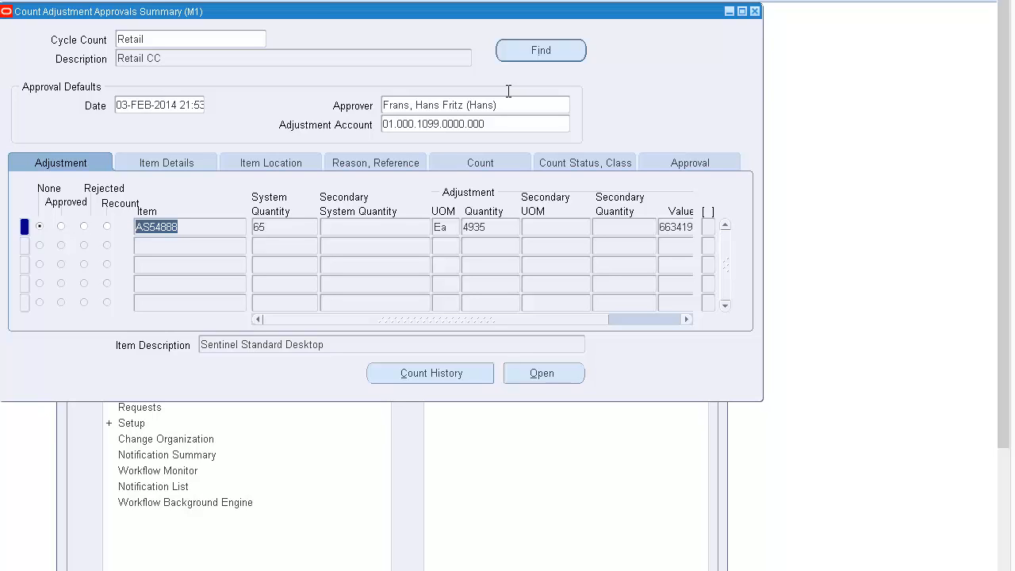
pyautogui.press('Tab')
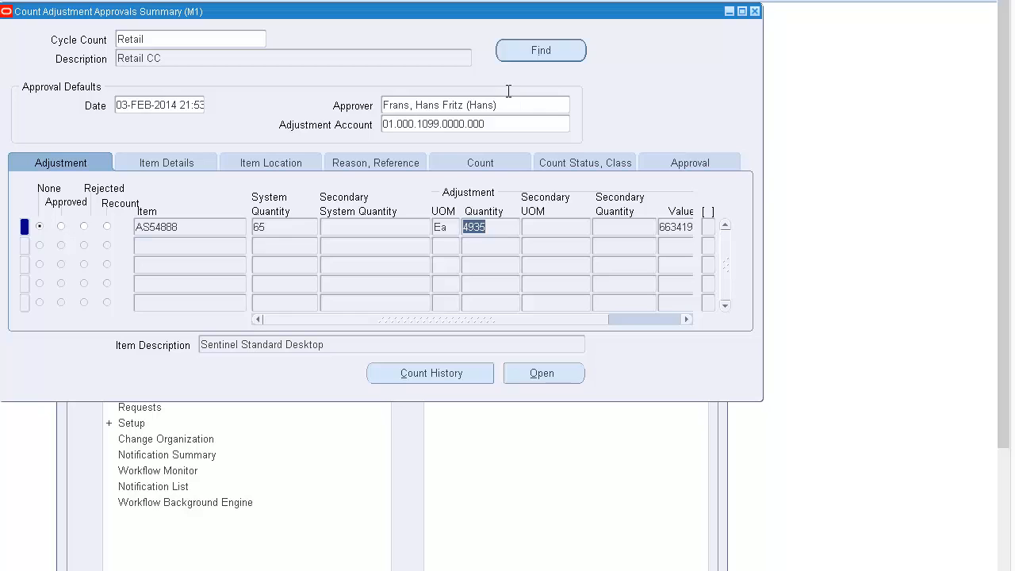
pyautogui.hscroll(2, 509, 91)
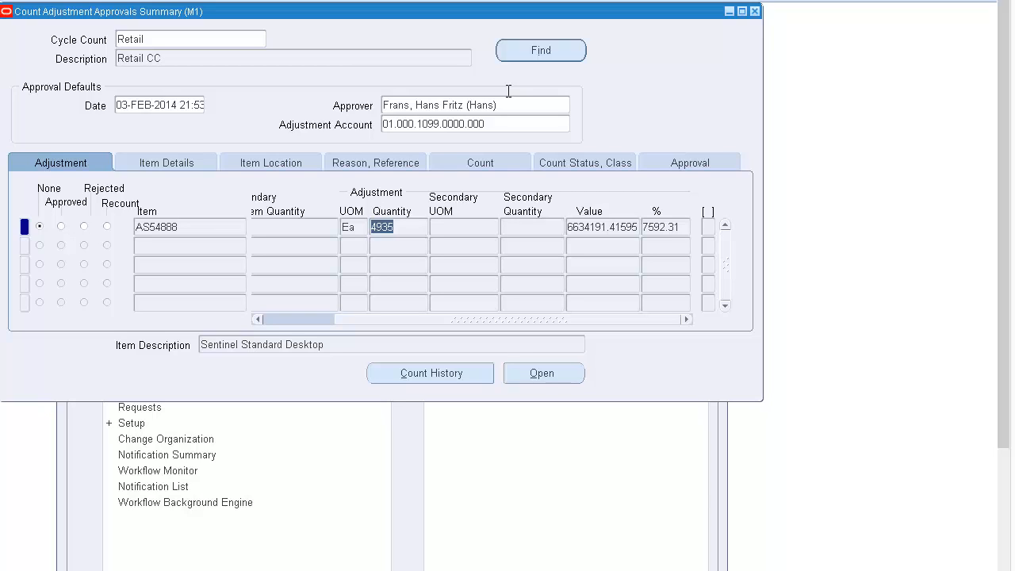
pyautogui.press('Tab')
# Mark the AS54888 adjustment as approved and review its item details, location, reason, count and status information.
pyautogui.click(61, 227)
pyautogui.click(166, 163)
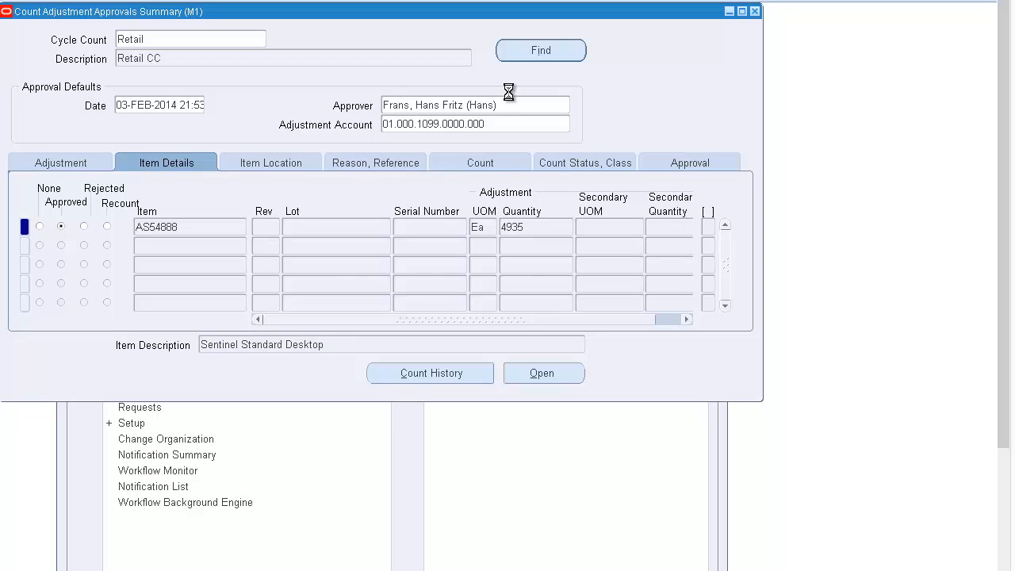
pyautogui.click(271, 162)
pyautogui.click(375, 163)
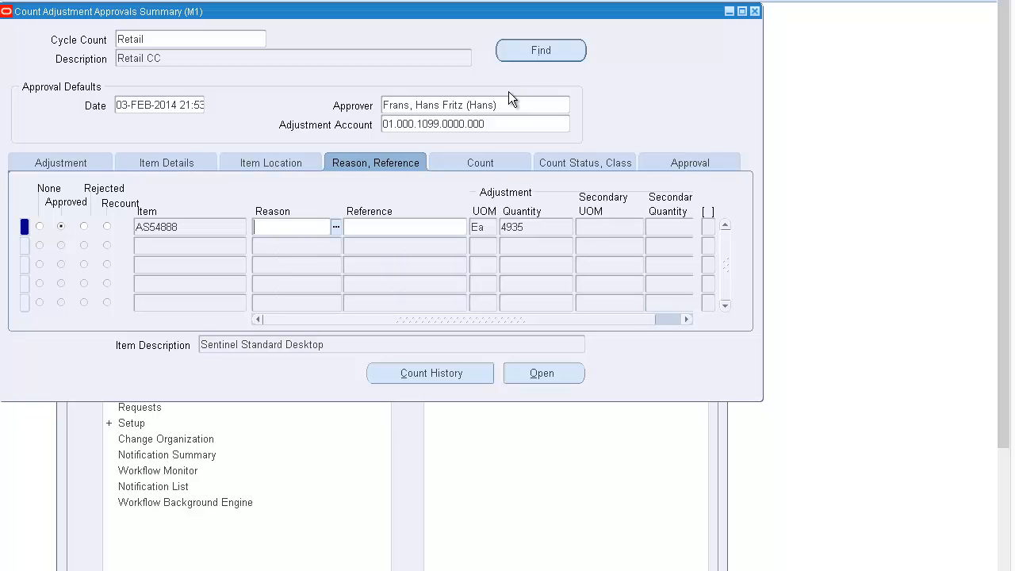
pyautogui.click(480, 162)
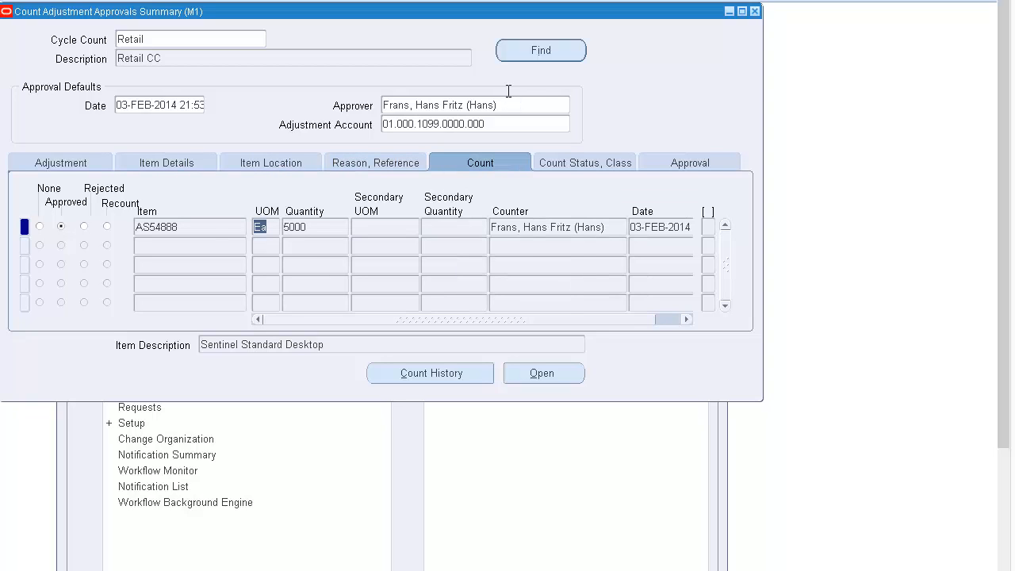
pyautogui.press('Tab')
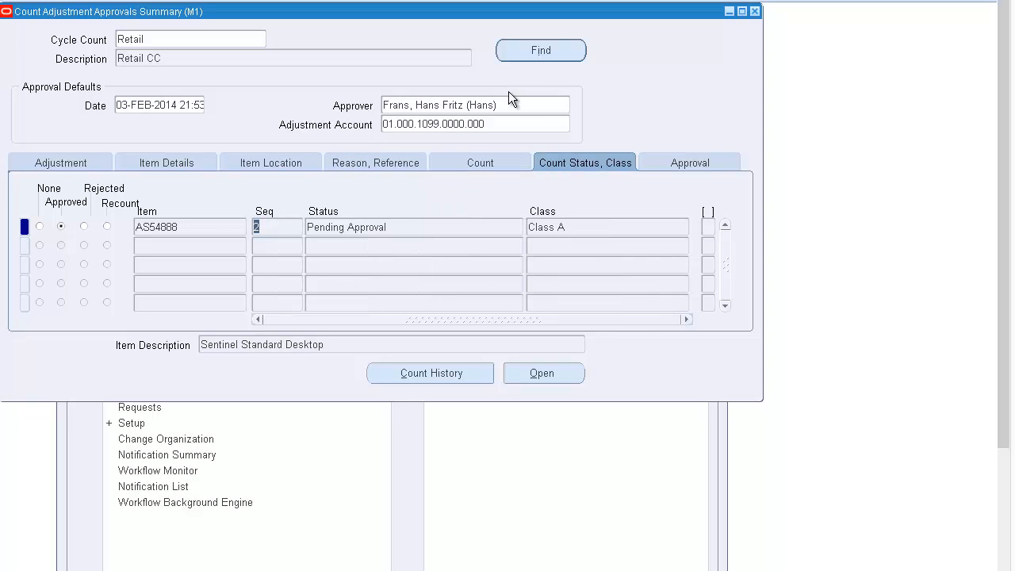
pyautogui.press('Tab')
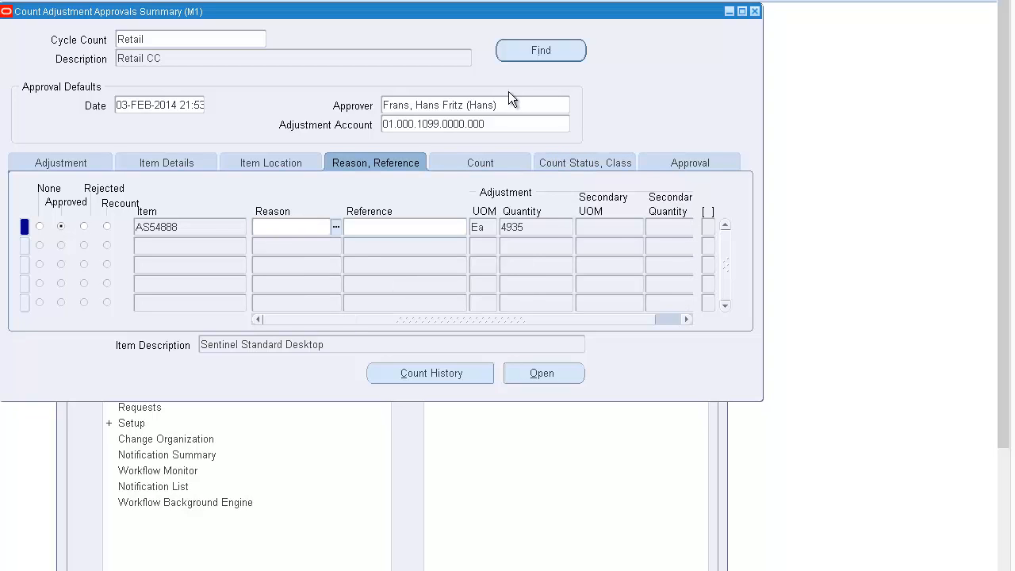
pyautogui.press('Tab')
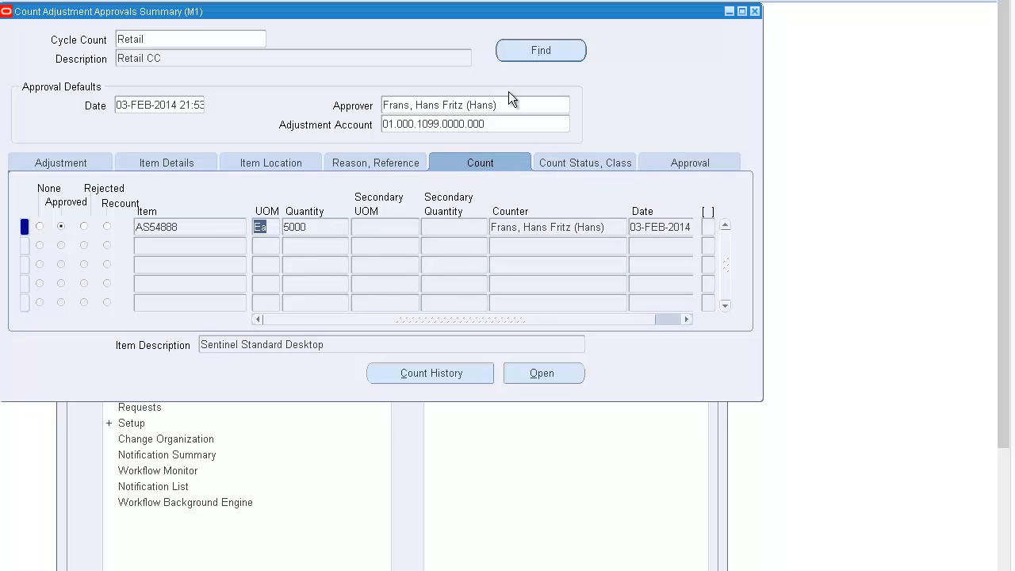
pyautogui.press('Tab')
# Save the approved adjustment for AS54888 and close the Count Adjustment Approvals Summary.
pyautogui.hotkey('ctrl', 's')
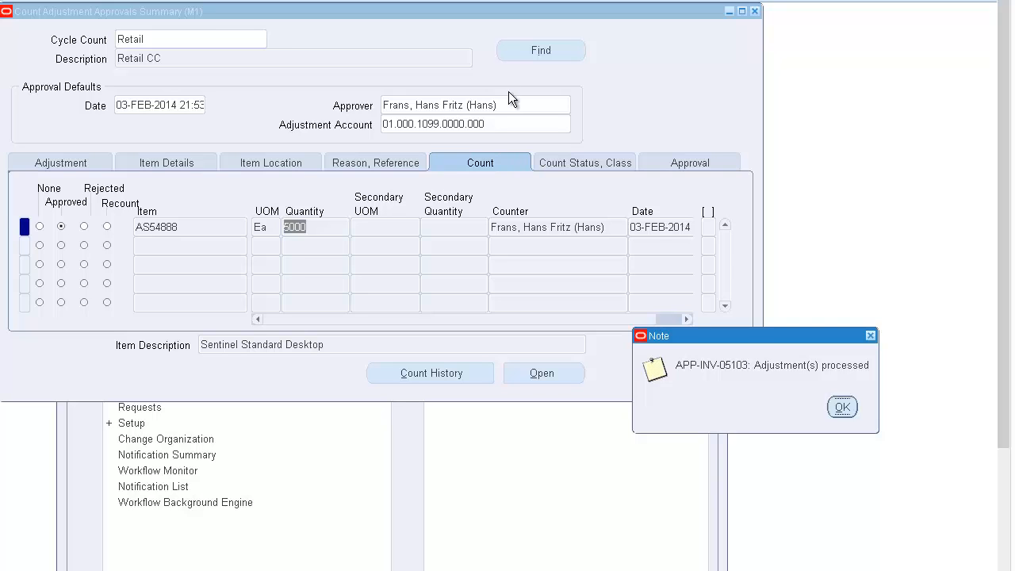
pyautogui.press('Return')
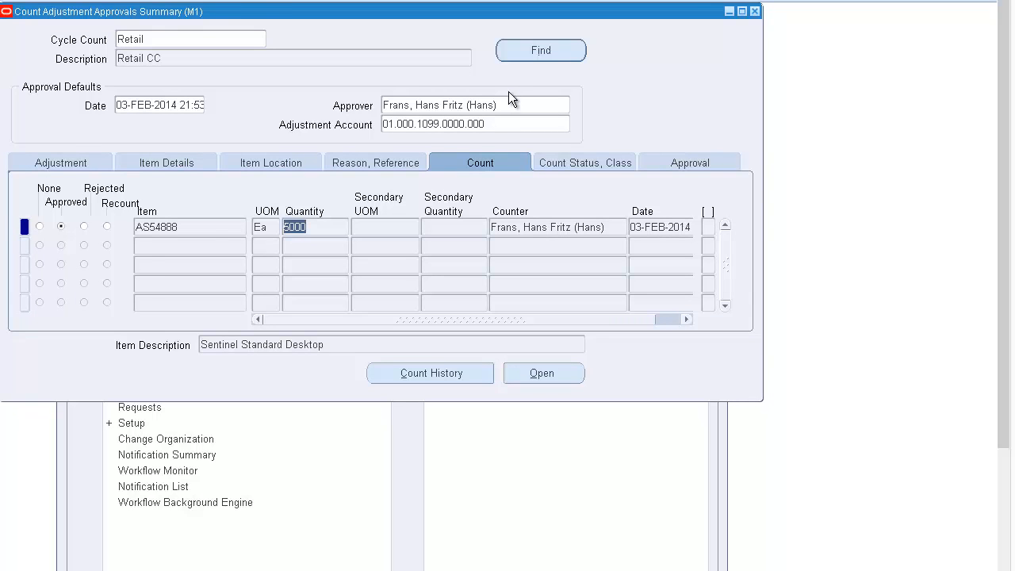
pyautogui.press('F4')
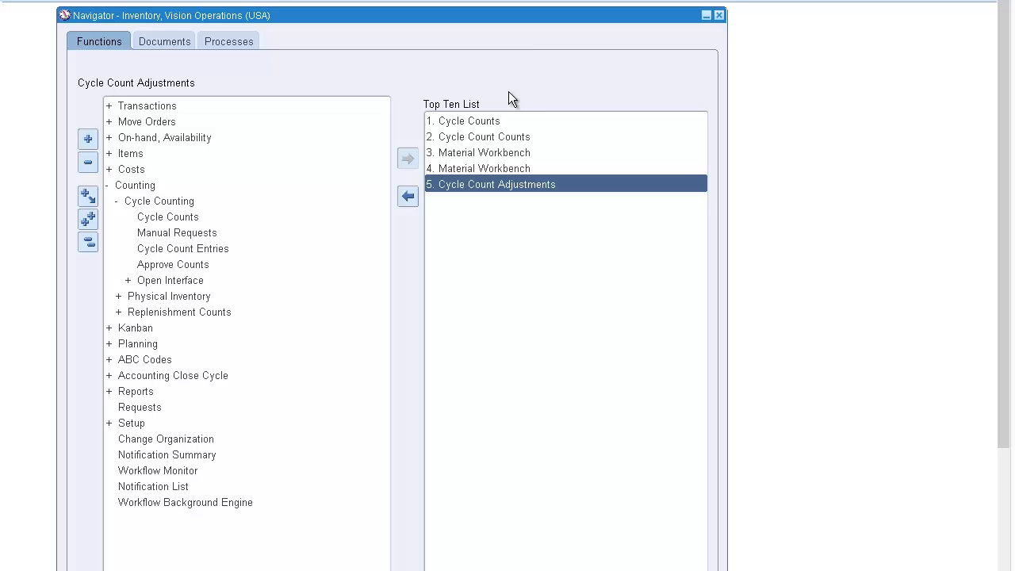
# Open Cycle Counts from the navigator and query the summary for cycle counts matching Retail%.
pyautogui.press('2')
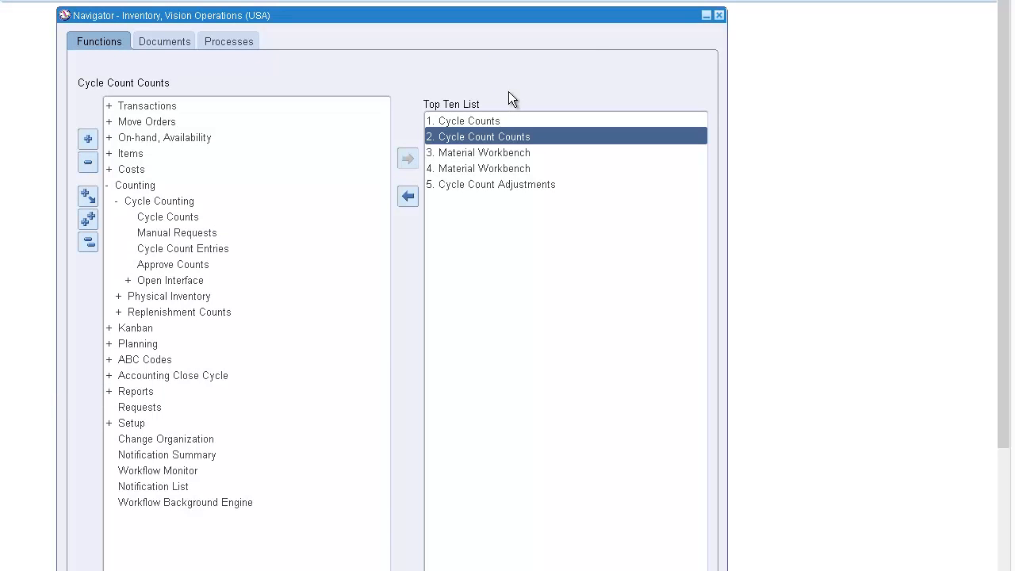
pyautogui.press('1')
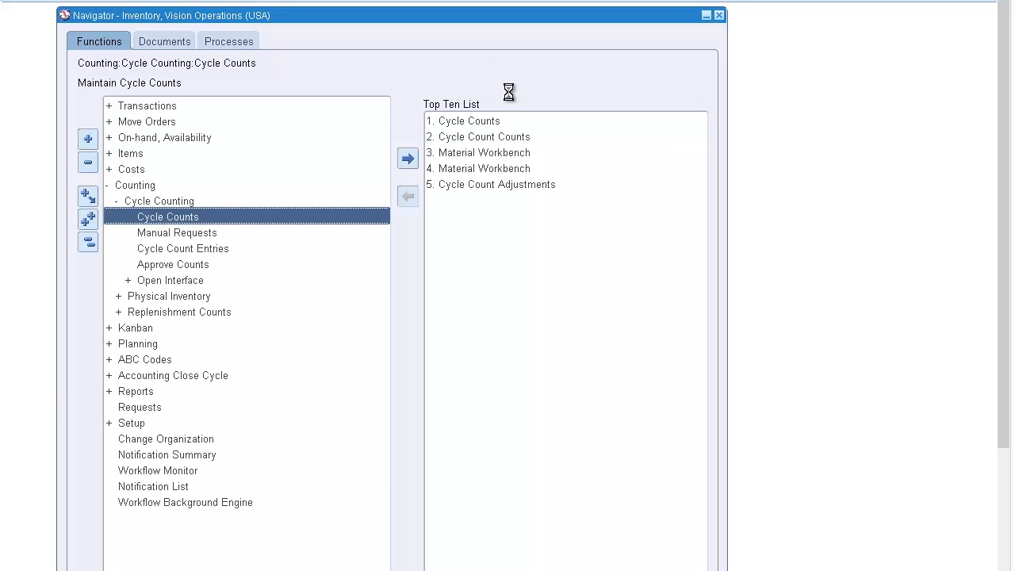
pyautogui.press('F11')
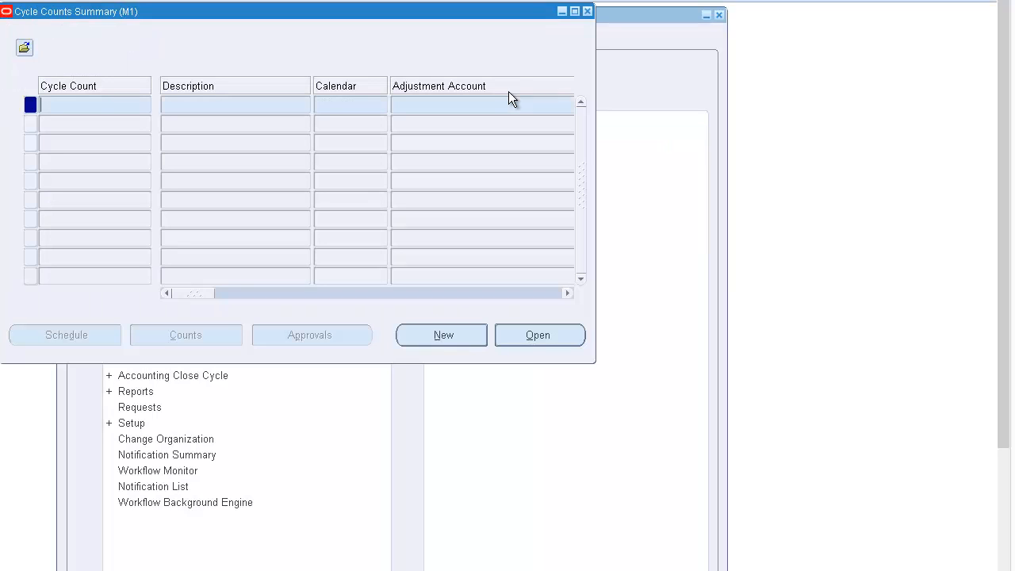
pyautogui.write('Retail%')
pyautogui.hotkey('ctrl', 'F11')
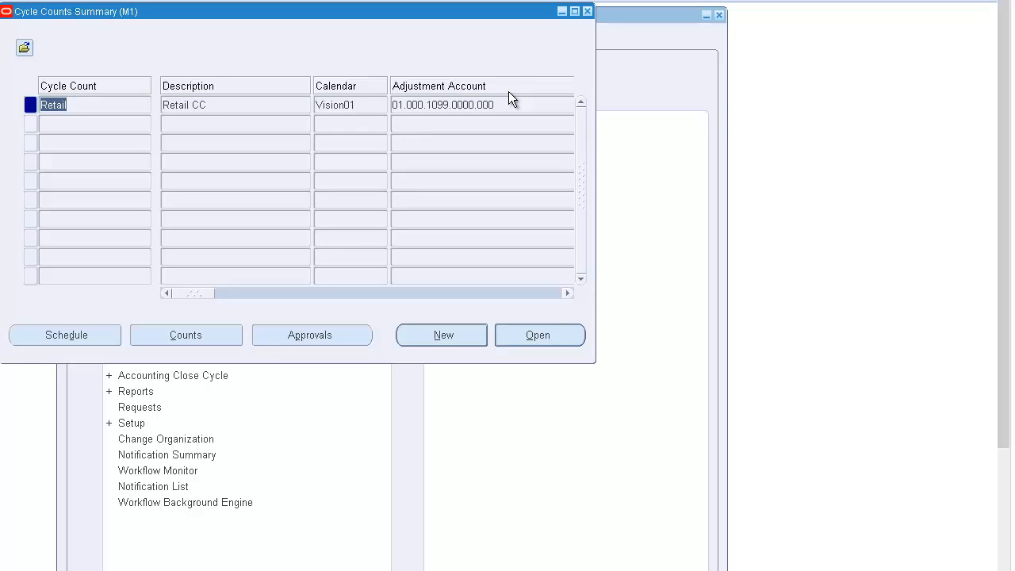
# Run the Entries and Adjustments Report for the Retail cycle count.
pyautogui.hotkey('alt', 't')
pyautogui.press('Down')
pyautogui.press('Down')
pyautogui.press('Down')
pyautogui.press('Down')
pyautogui.press('Down')
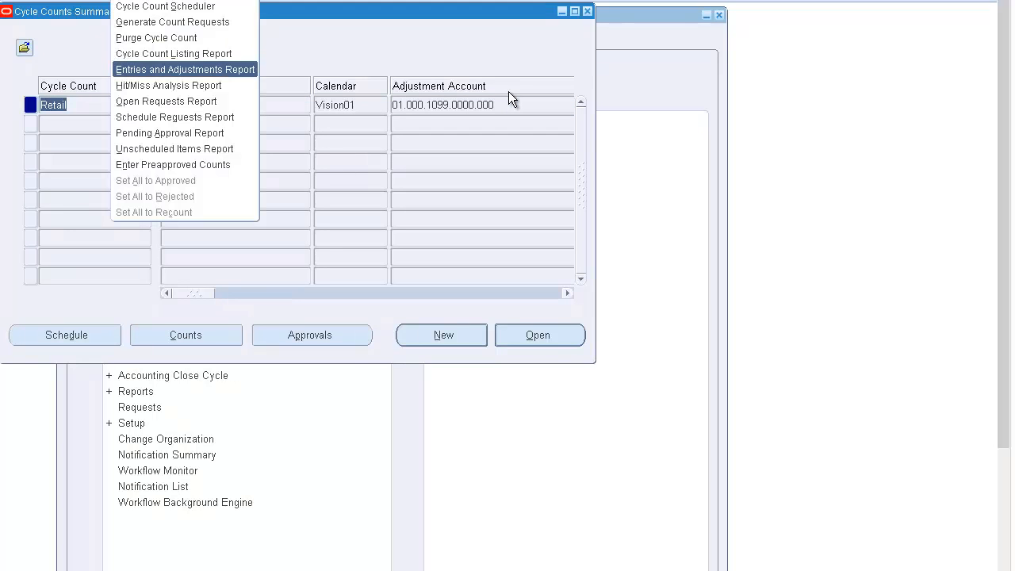
pyautogui.press('Up')
pyautogui.press('Down')
pyautogui.press('Down')
pyautogui.press('Down')
pyautogui.press('Down')
pyautogui.press('Up')
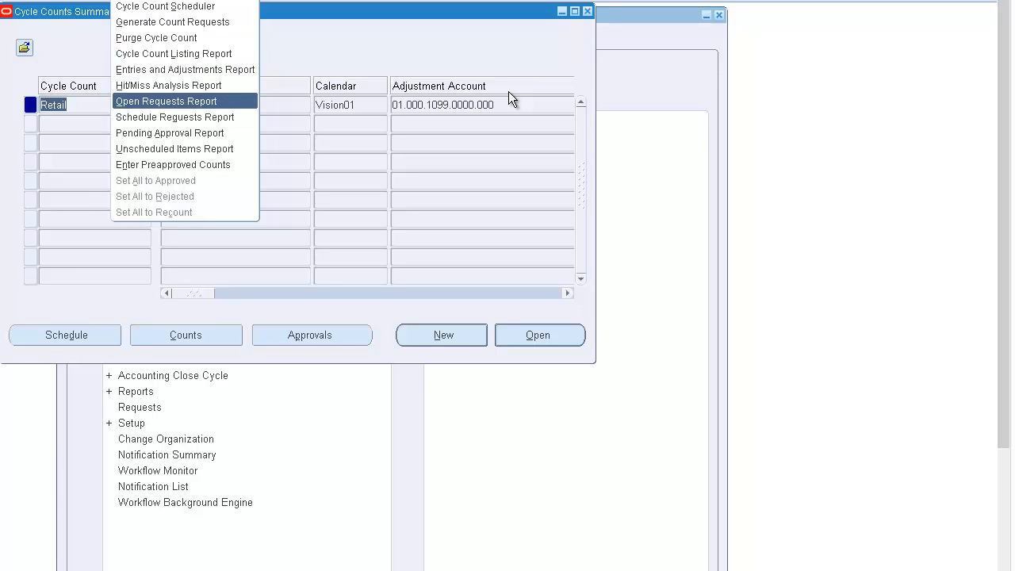
pyautogui.press('Down')
pyautogui.press('Down')
pyautogui.press('Down')
pyautogui.press('Down')
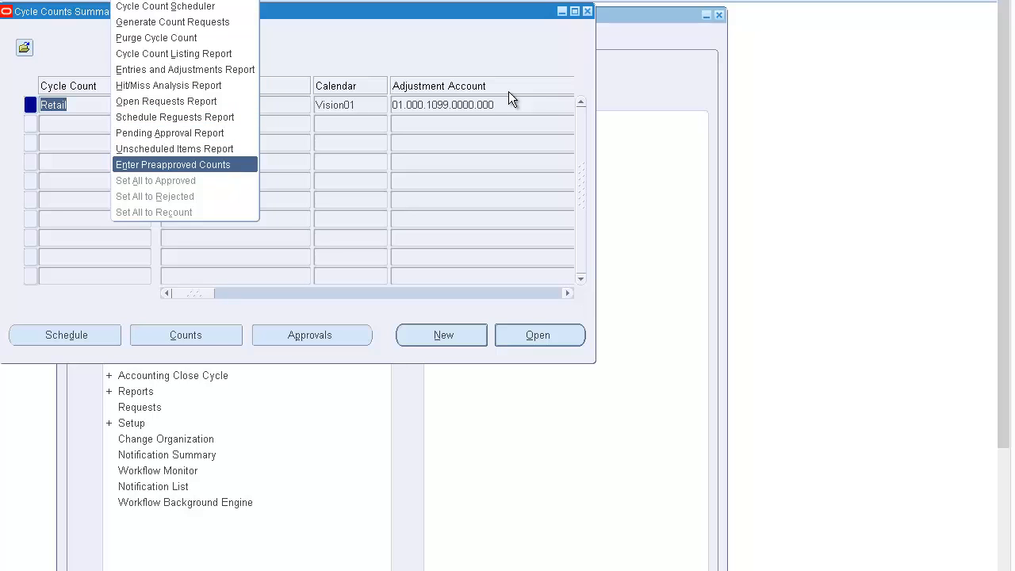
pyautogui.press('Up')
pyautogui.press('Up')
pyautogui.press('Up')
pyautogui.press('Up')
pyautogui.press('Up')
pyautogui.press('Up')
pyautogui.press('Down')
pyautogui.press('Down')
pyautogui.press('Down')
pyautogui.press('Down')
pyautogui.press('Down')
pyautogui.press('Down')
pyautogui.press('Up')
pyautogui.press('Up')
pyautogui.press('Up')
pyautogui.press('Up')
pyautogui.press('Up')
pyautogui.press('Up')
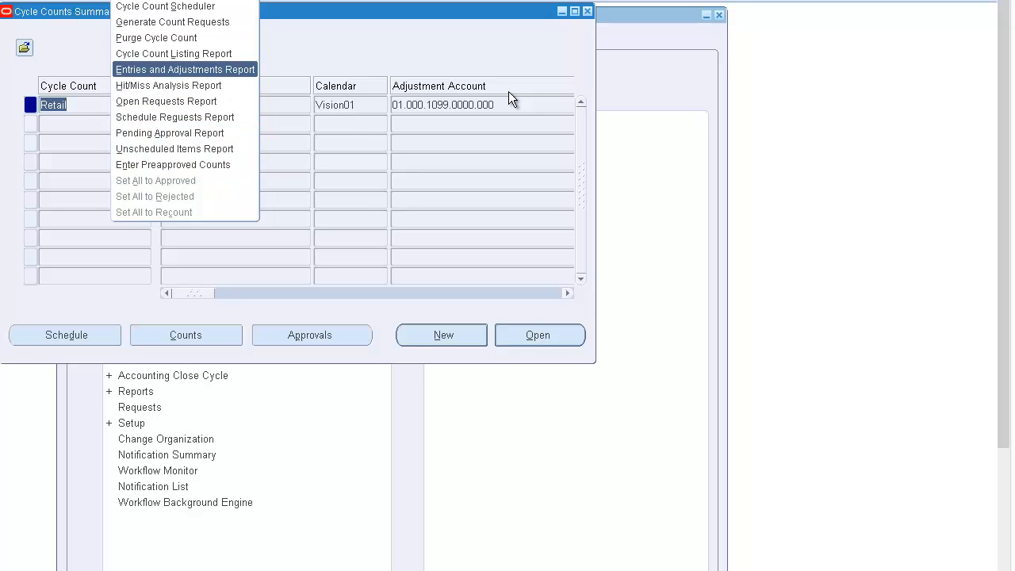
pyautogui.press('Down')
pyautogui.press('Up')
pyautogui.press('Return')
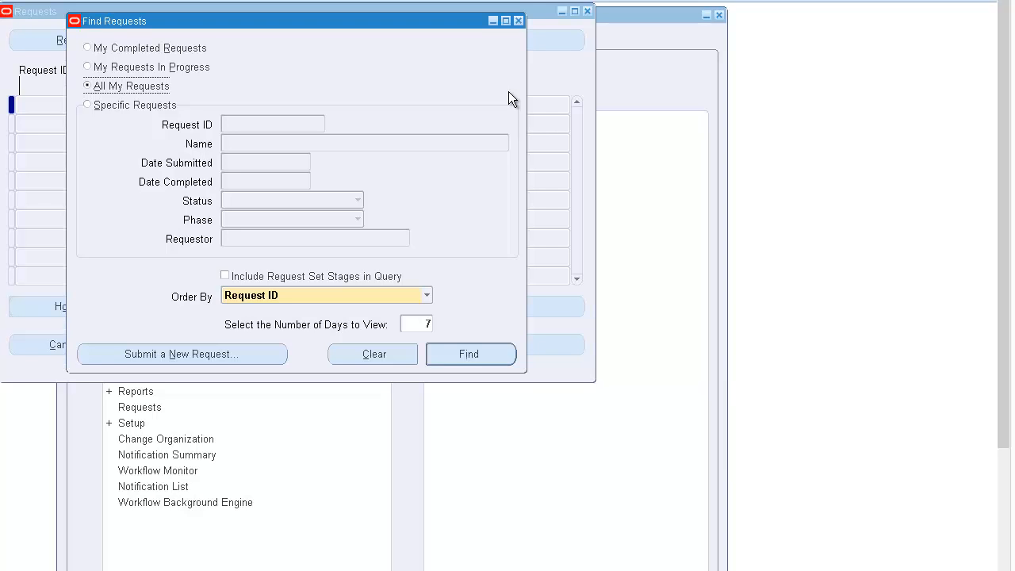
# Find all my requests, refresh the list until the cycle count entries and adjustments report completes, and view its output.
pyautogui.press('Return')
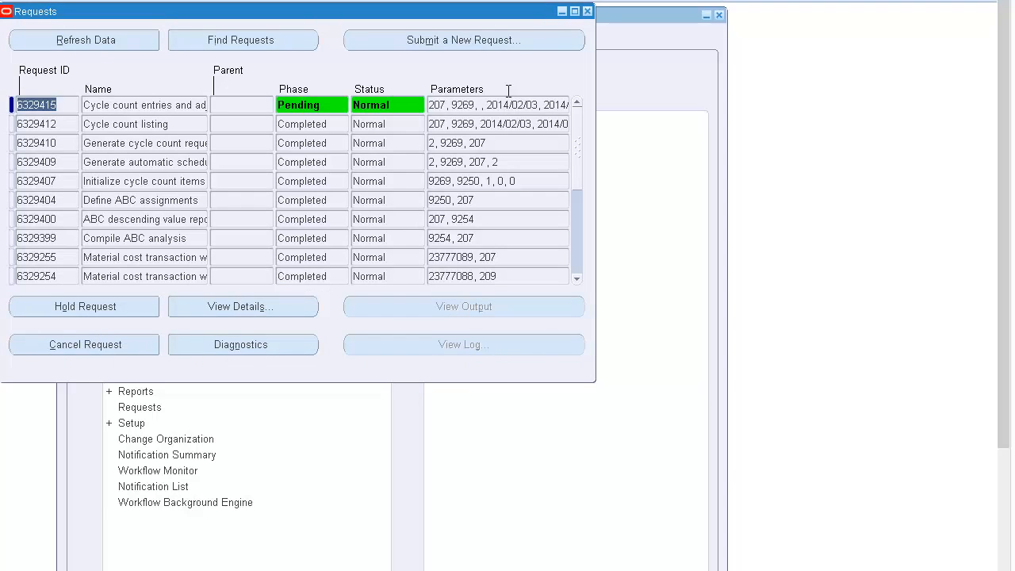
pyautogui.press('Tab')
pyautogui.hotkey('alt', 'r')
pyautogui.hotkey('alt', 'r')
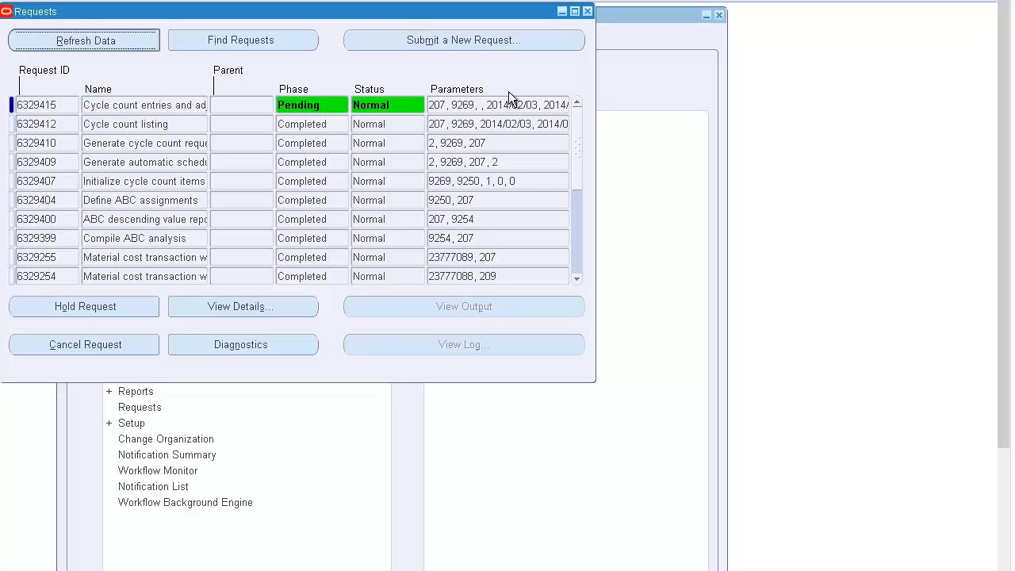
pyautogui.hotkey('alt', 'r')
pyautogui.hotkey('alt', 'r')
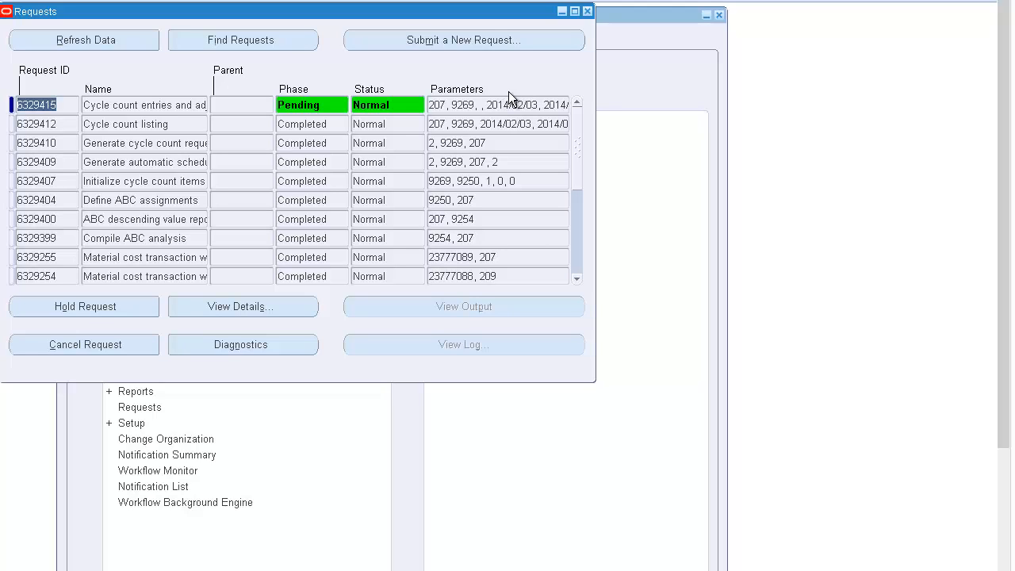
pyautogui.hotkey('alt', 'r')
pyautogui.hotkey('alt', 'r')
pyautogui.hotkey('alt', 'r')
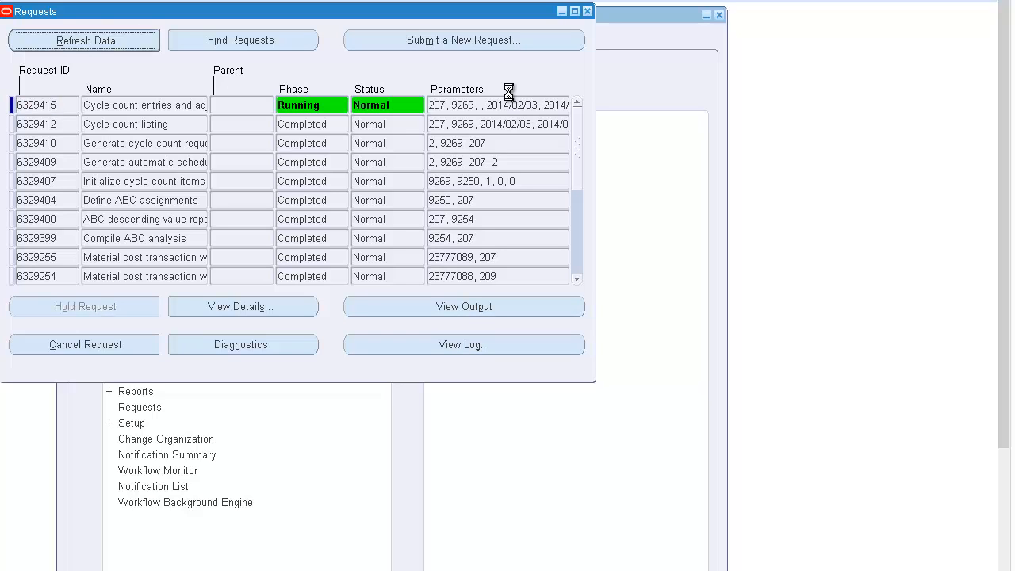
pyautogui.hotkey('alt', 'r')
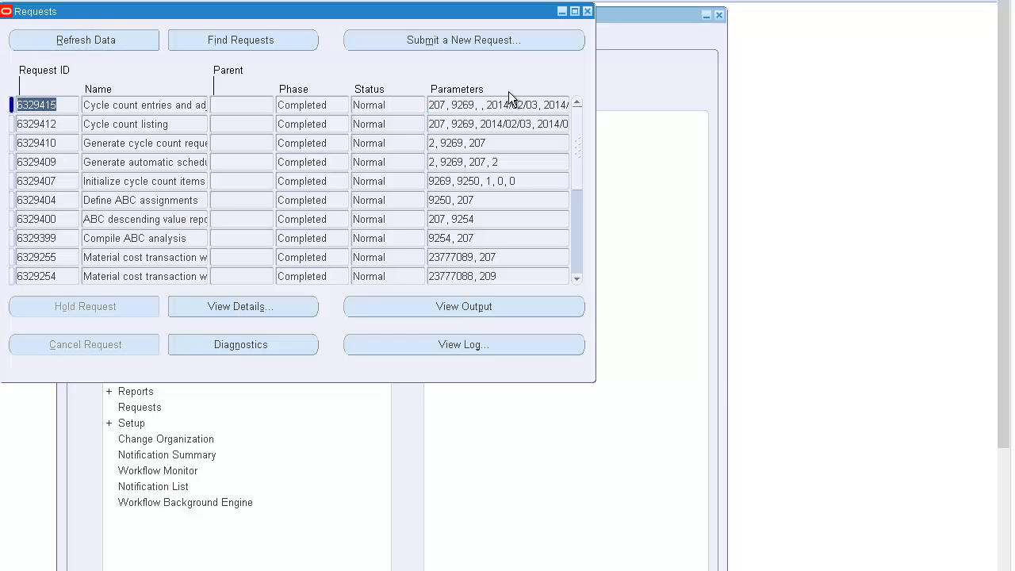
pyautogui.hotkey('alt', 'p')
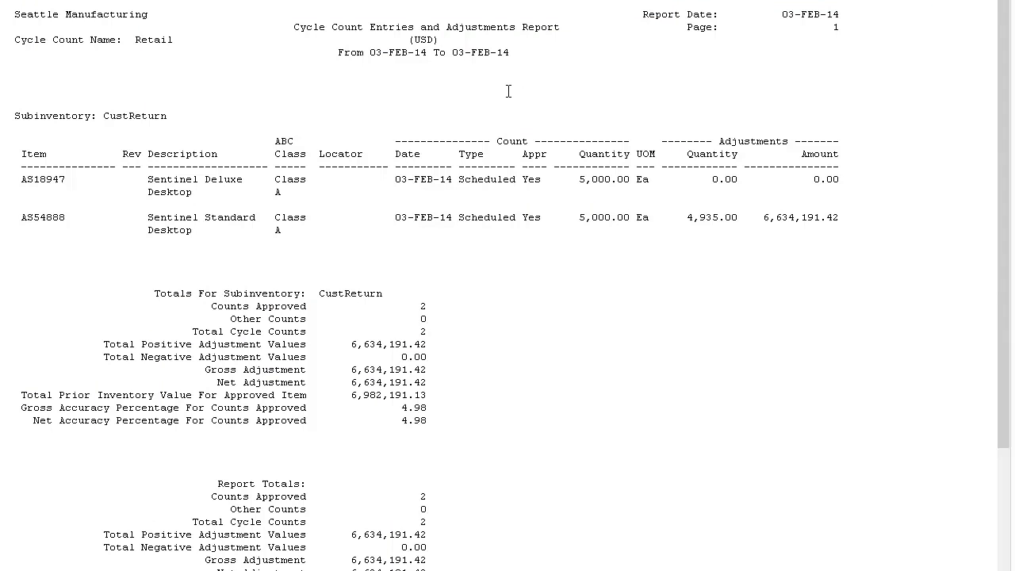
# Examine the count and adjustment quantities and amounts for items AS18947 and AS54888 in the CustReturn subinventory.
pyautogui.moveTo(21, 179); pyautogui.dragTo(65, 179)
pyautogui.moveTo(22, 218); pyautogui.dragTo(147, 217)
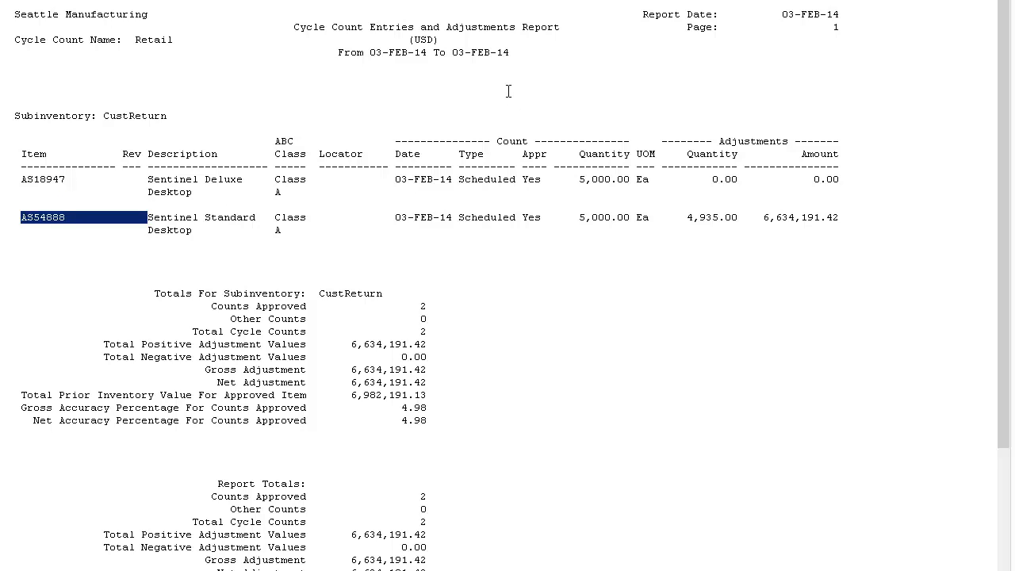
pyautogui.moveTo(22, 179); pyautogui.dragTo(65, 179)
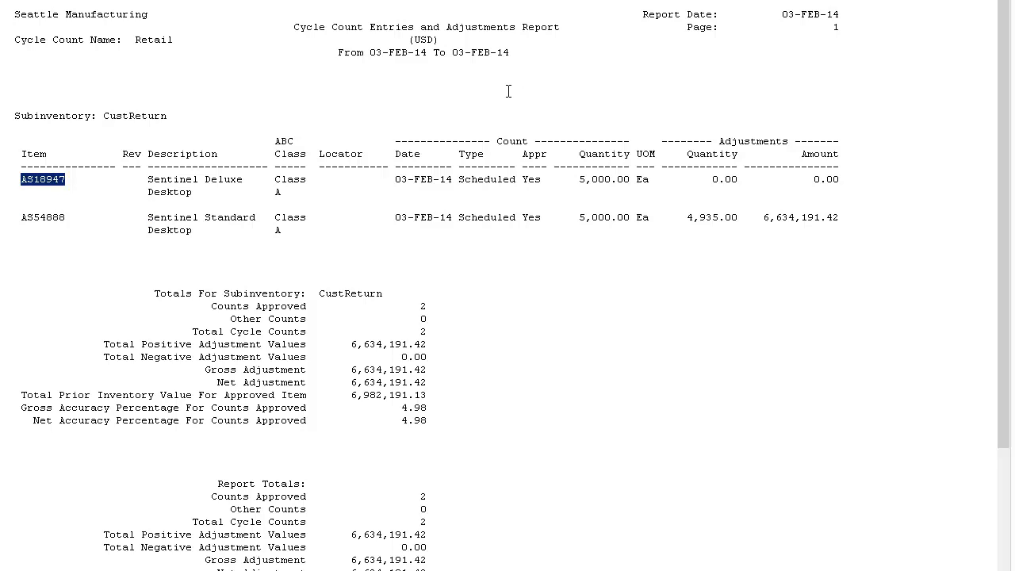
pyautogui.moveTo(712, 180); pyautogui.dragTo(839, 179)
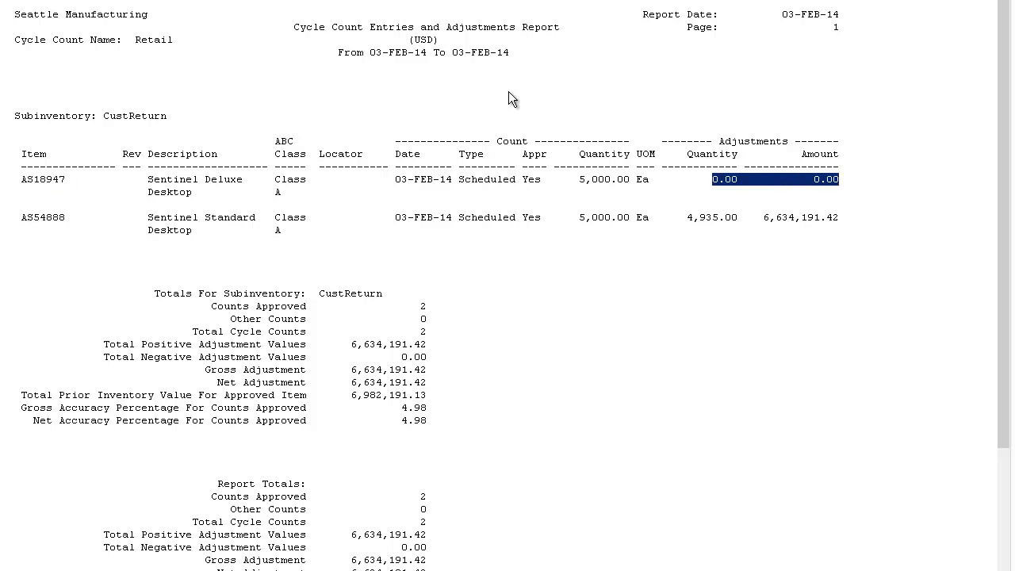
pyautogui.doubleClick(42, 217)
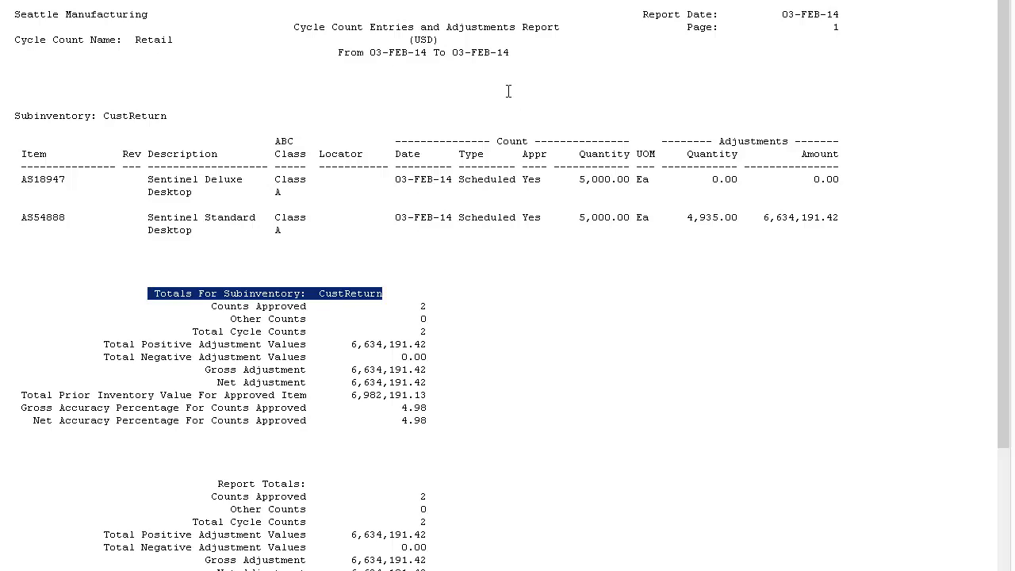
pyautogui.click(508, 91)
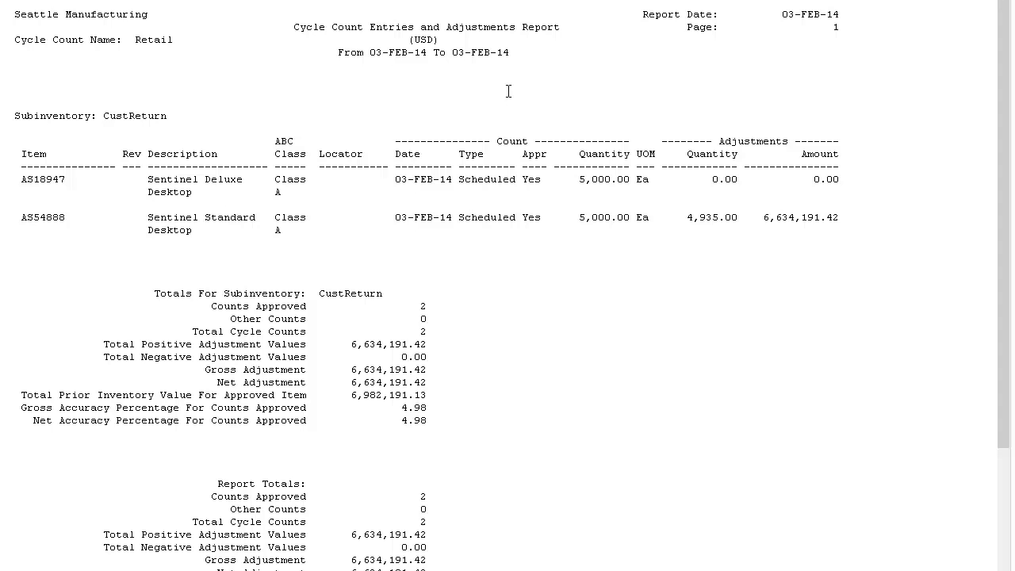
pyautogui.moveTo(460, 180); pyautogui.dragTo(832, 190)
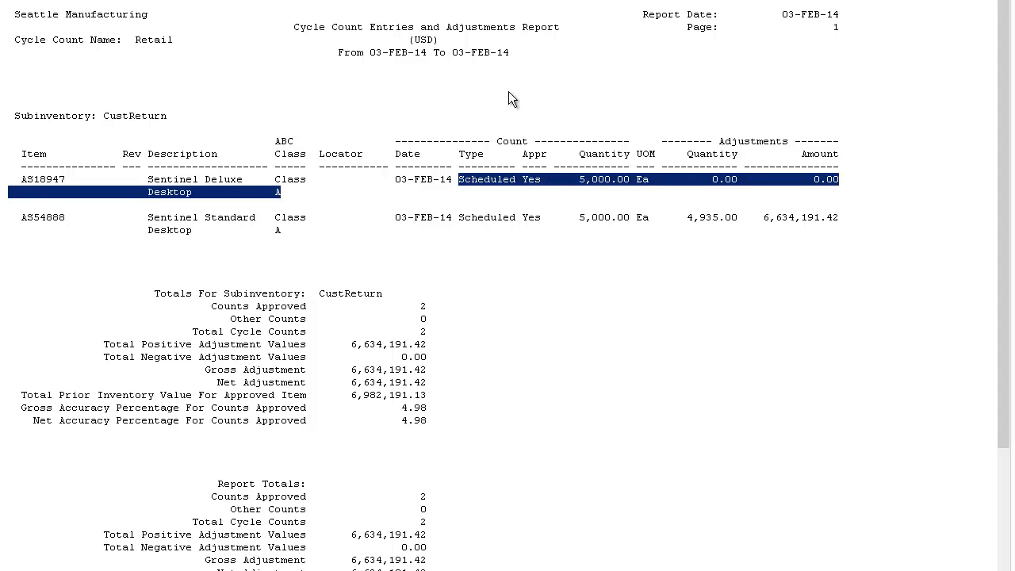
# Review the CustReturn subinventory totals and the report totals, and close the report to return to the Cycle Counts Summary.
pyautogui.scroll(-4, 509, 98)
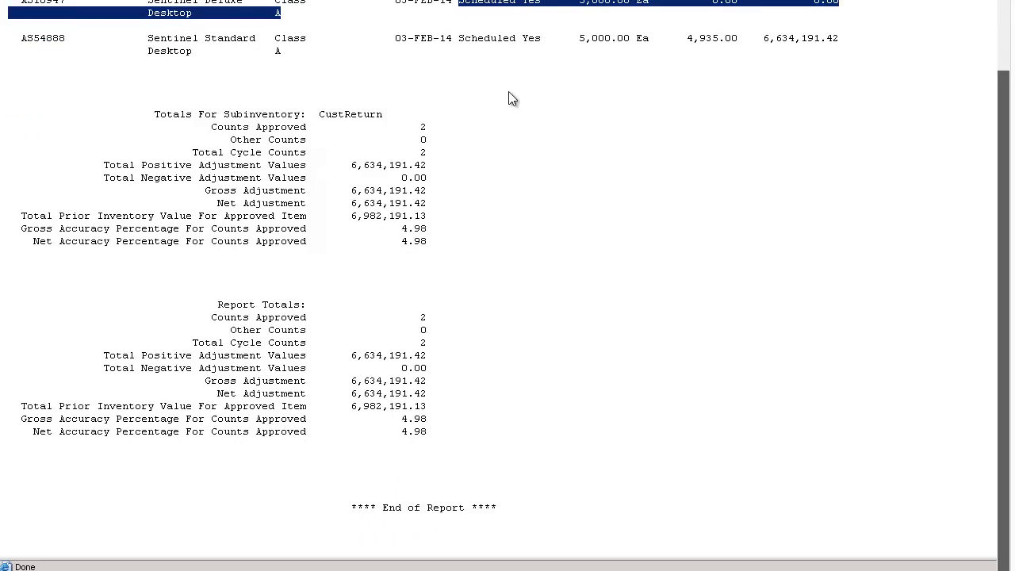
pyautogui.scroll(2, 509, 98)
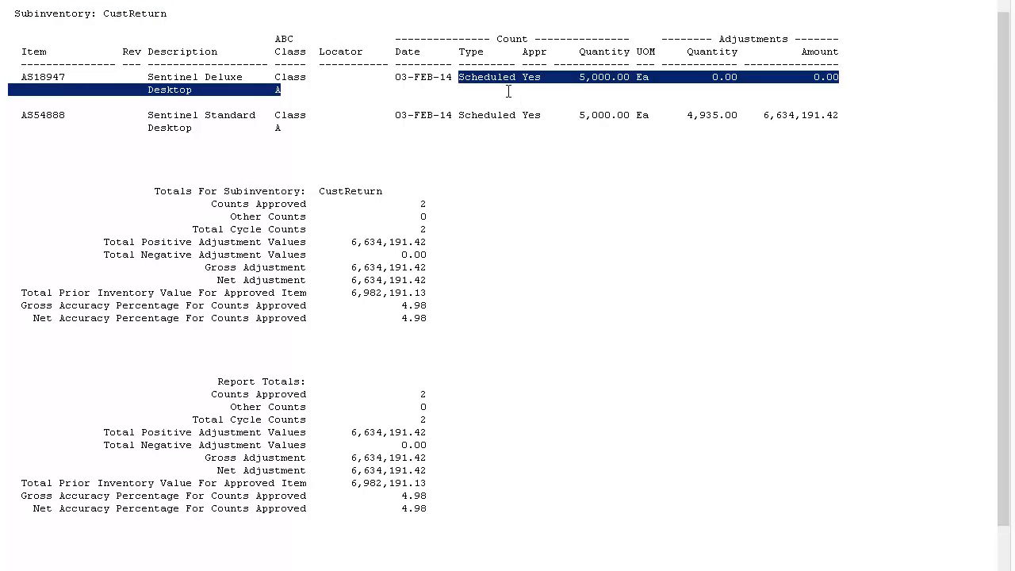
pyautogui.moveTo(148, 192)
pyautogui.mouseDown()
pyautogui.moveTo(255, 205)
pyautogui.moveTo(428, 319)
pyautogui.mouseUp()
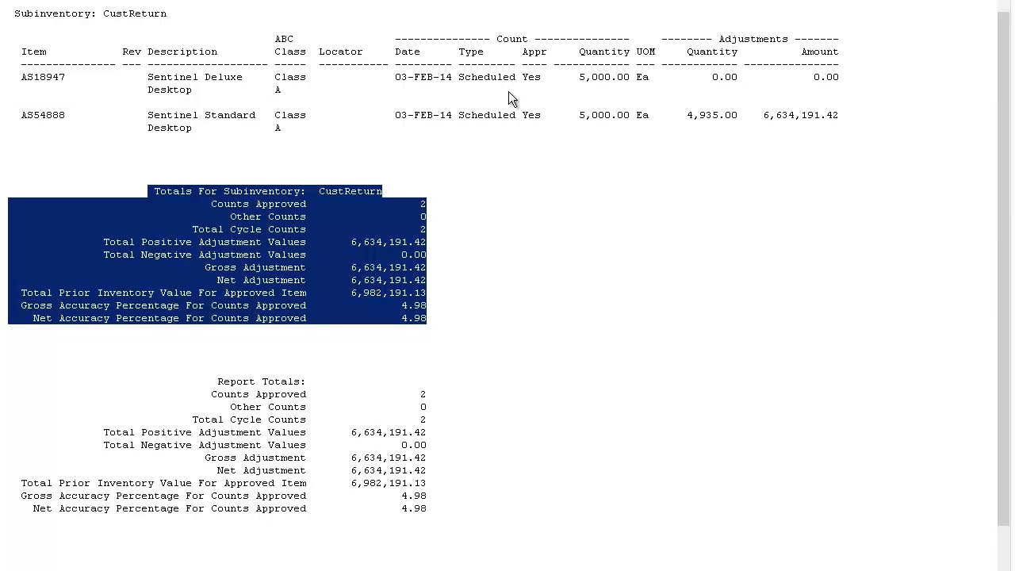
pyautogui.moveTo(212, 382); pyautogui.dragTo(428, 510)
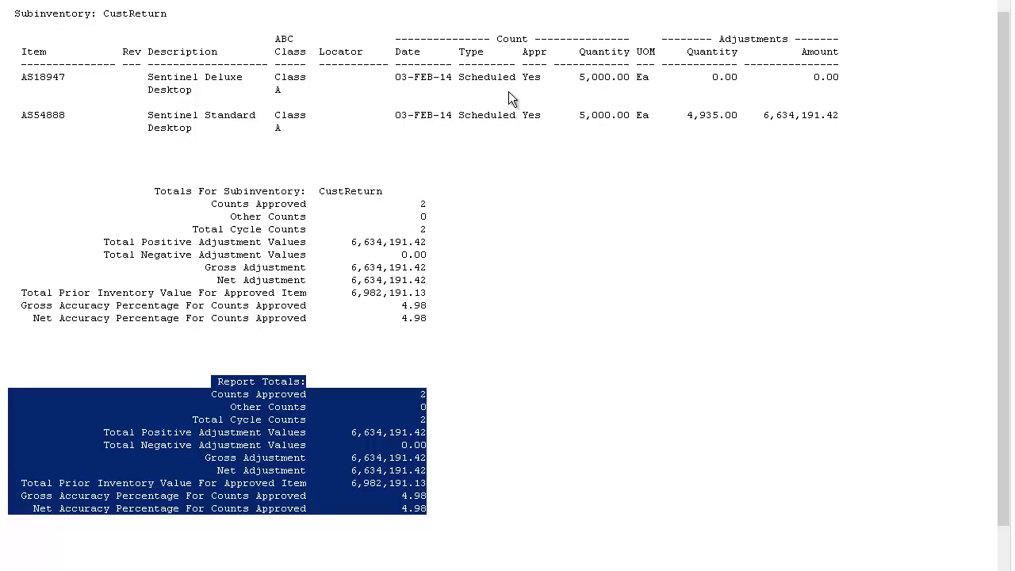
pyautogui.scroll(3, 509, 98)
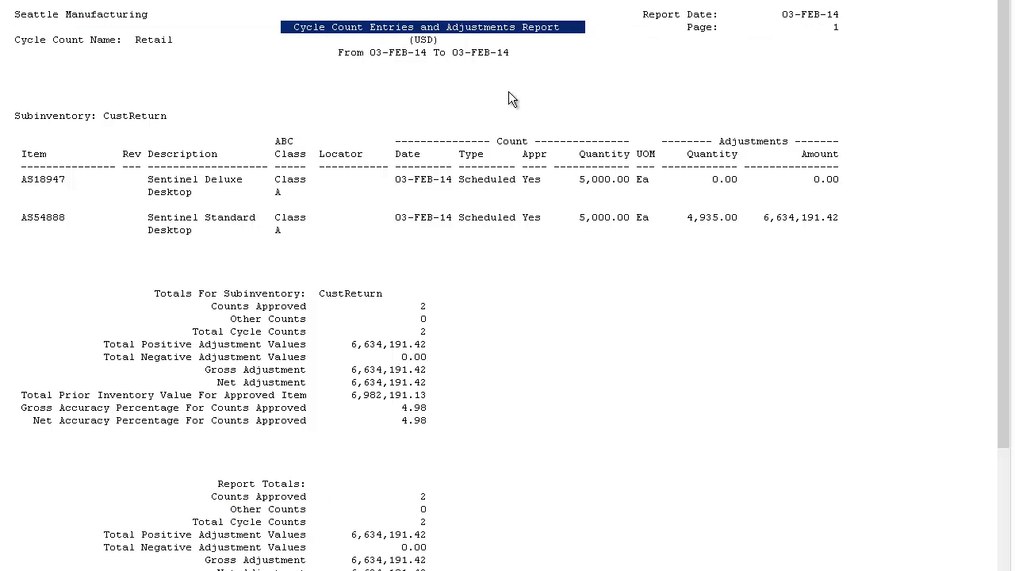
pyautogui.hotkey('alt', 'f')
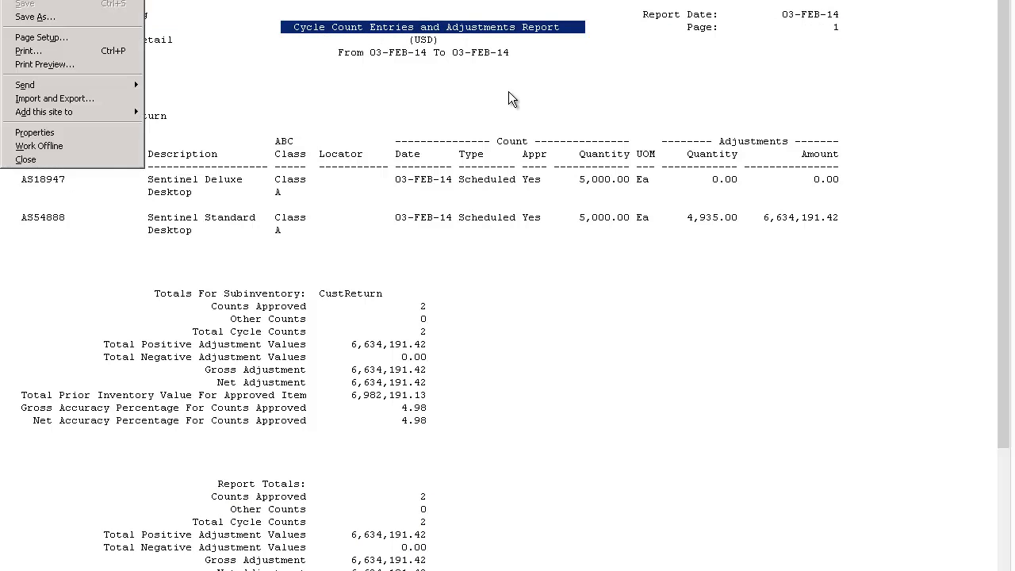
pyautogui.press('c')
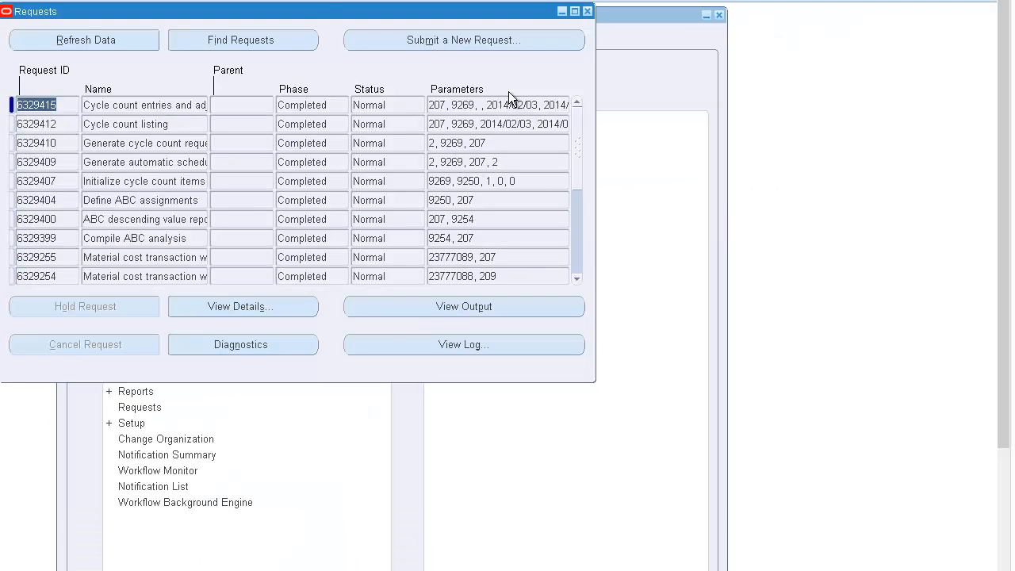
pyautogui.press('F4')
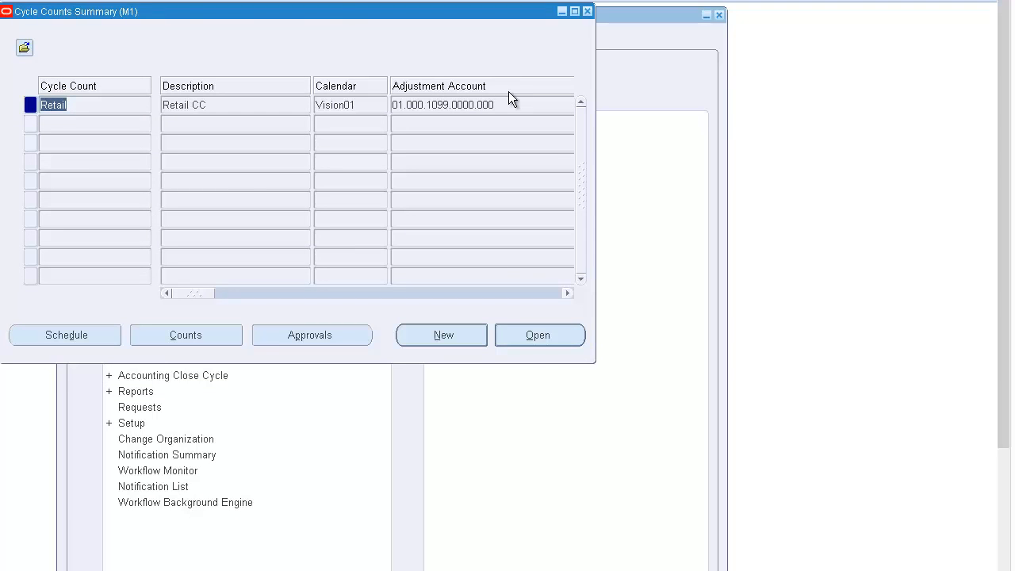
# Run the Hit/Miss Analysis Report for the Retail cycle count with start and end dates of 03-FEB-2014.
pyautogui.hotkey('alt', 't')
pyautogui.press('Down')
pyautogui.press('Down')
pyautogui.press('Down')
pyautogui.press('Down')
pyautogui.press('Down')
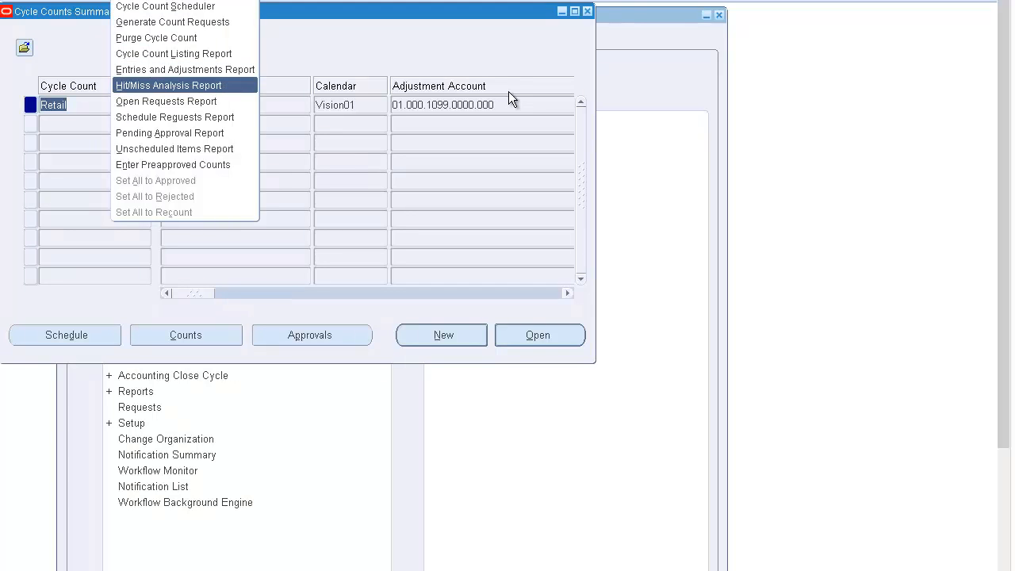
pyautogui.press('Return')
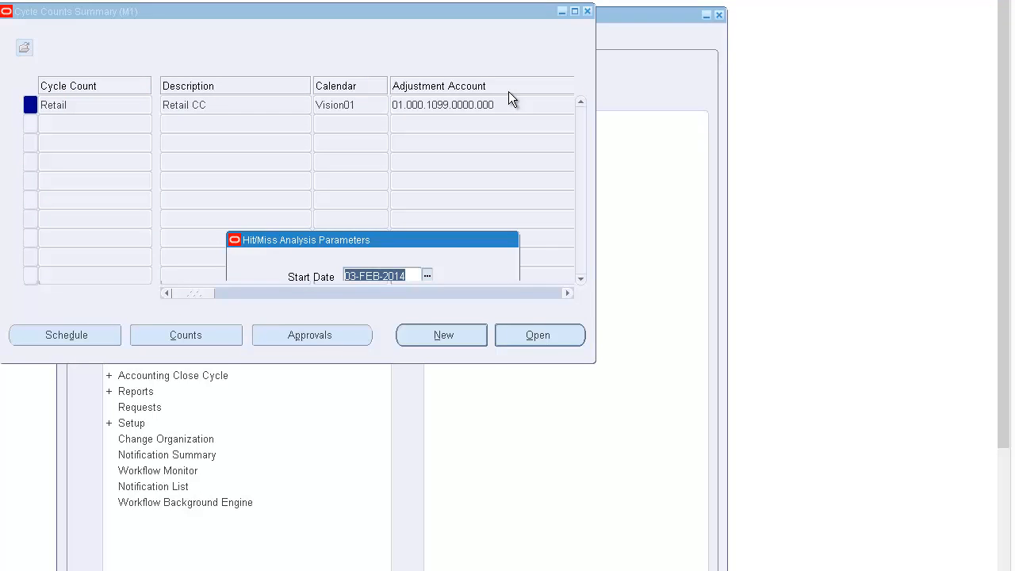
pyautogui.press('Return')
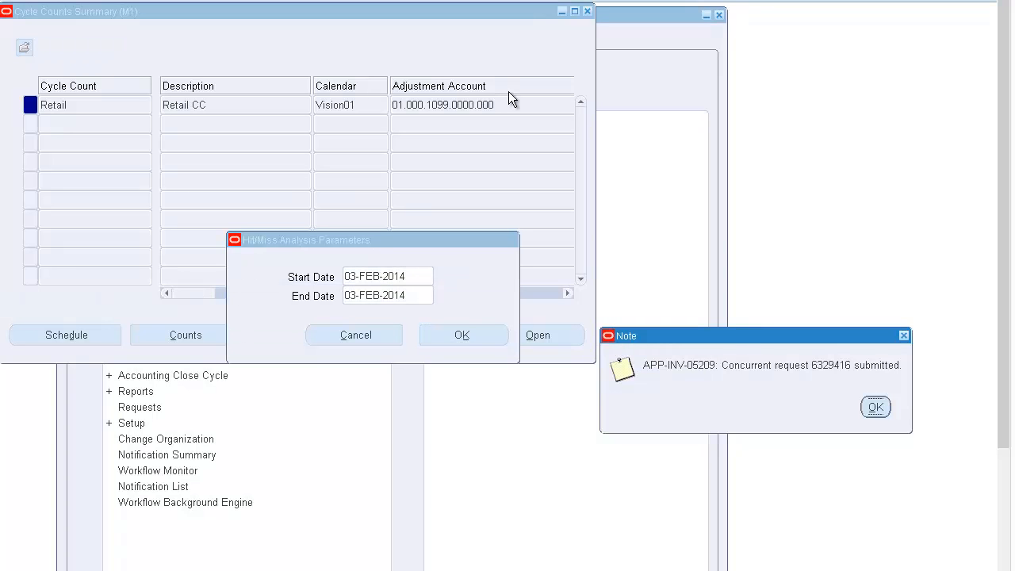
pyautogui.press('Return')
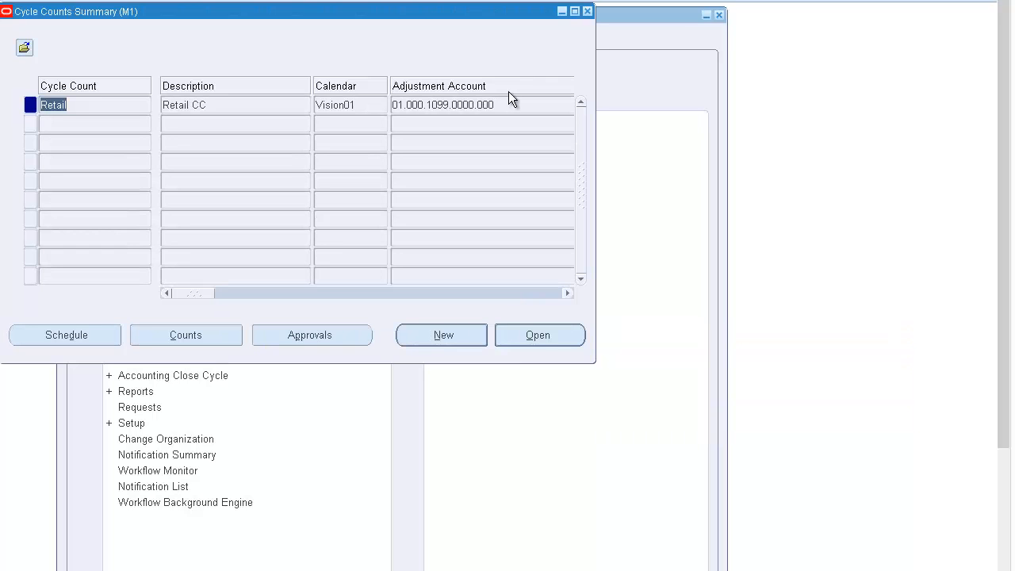
# Find all my requests and refresh the list until the cycle count hit/miss analysis request completes.
pyautogui.hotkey('alt', 'v')
pyautogui.press('r')
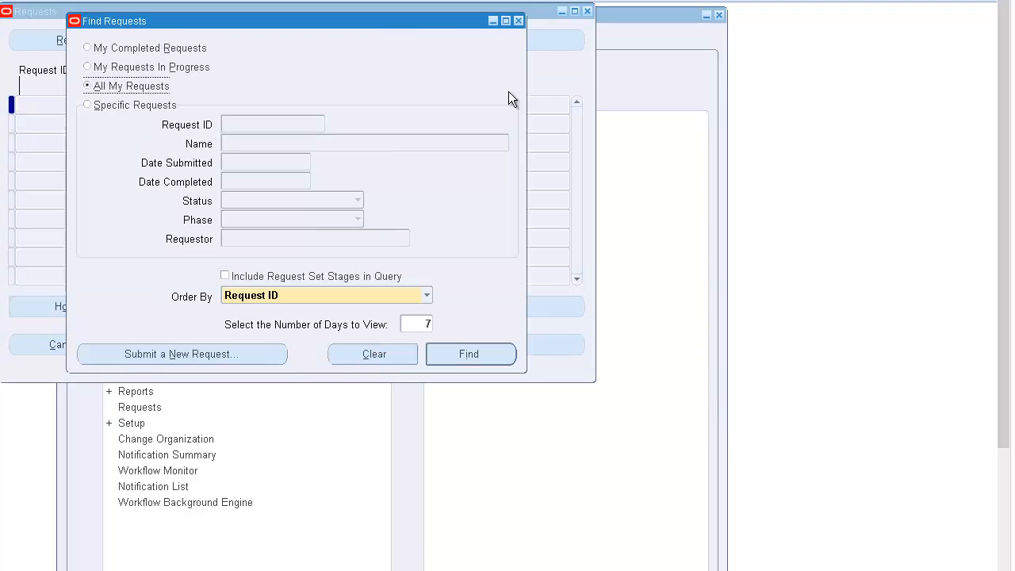
pyautogui.press('Return')
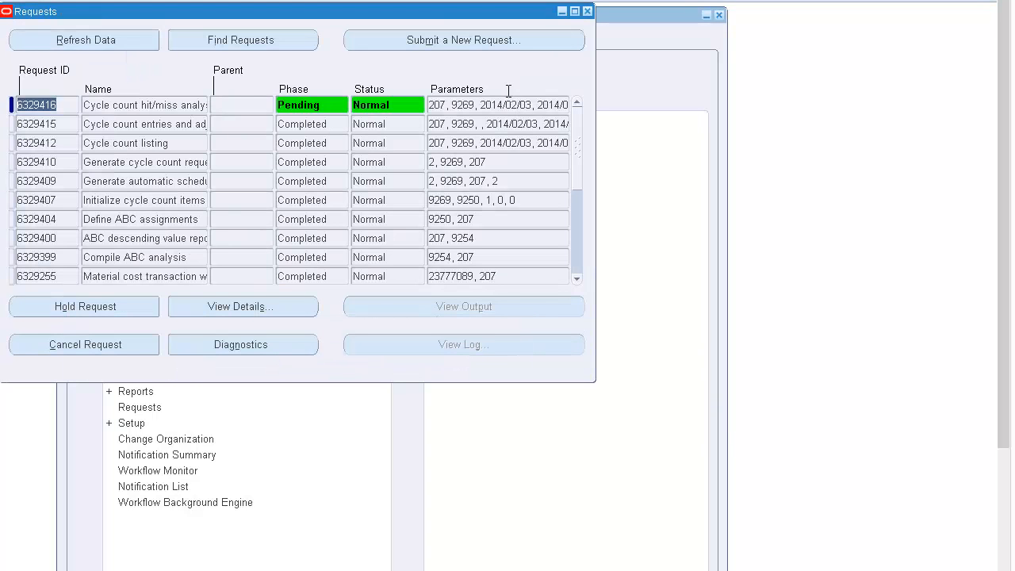
pyautogui.hotkey('alt', 'r')
pyautogui.hotkey('alt', 'r')
pyautogui.hotkey('alt', 'r')
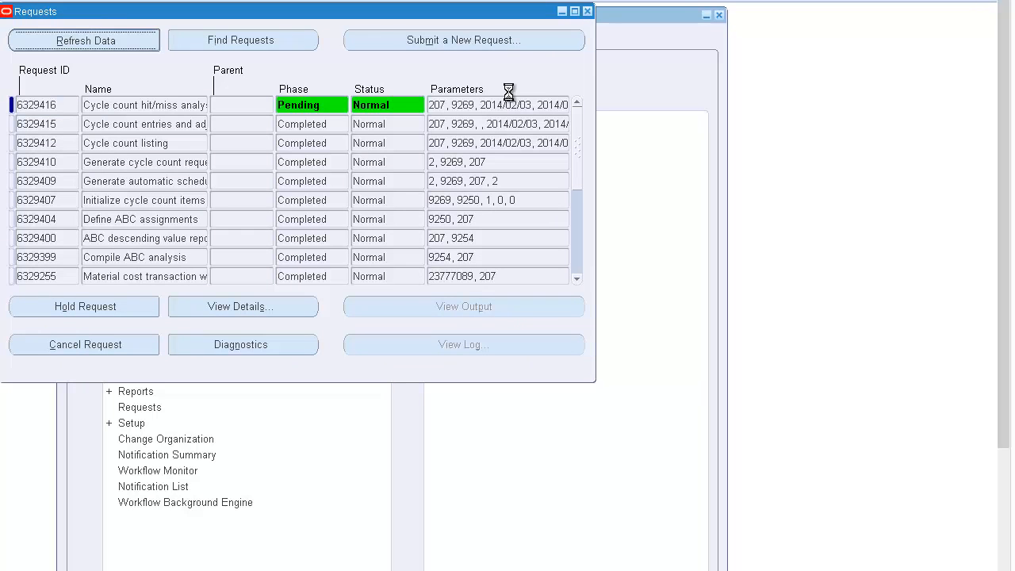
pyautogui.hotkey('alt', 'r')
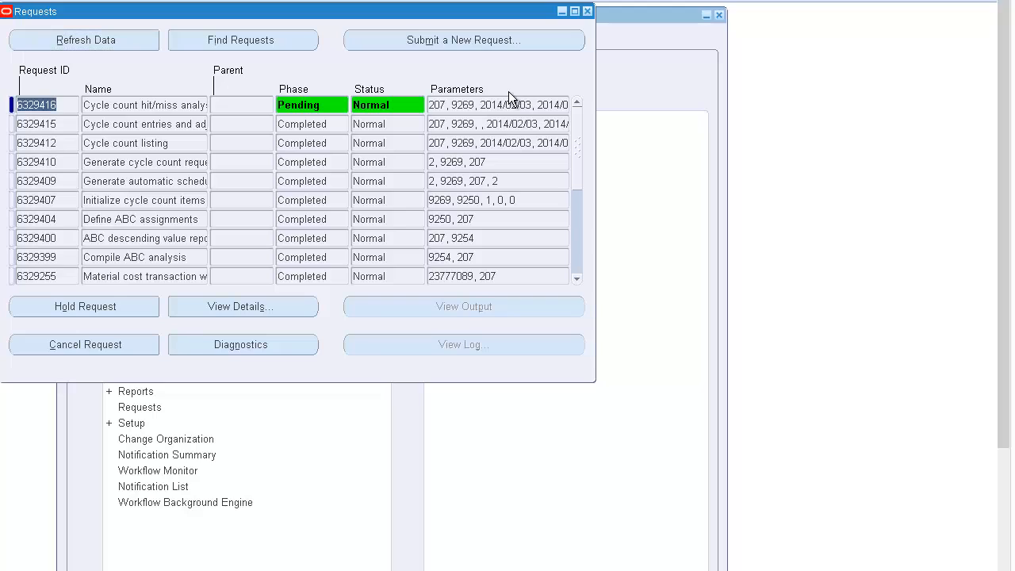
pyautogui.hotkey('alt', 'r')
pyautogui.hotkey('alt', 'r')
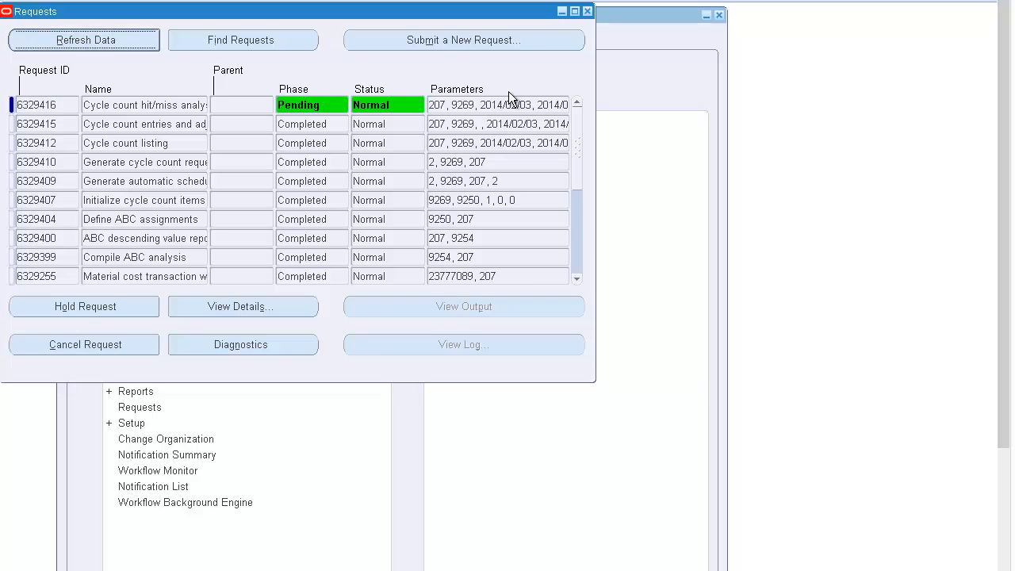
pyautogui.hotkey('alt', 'r')
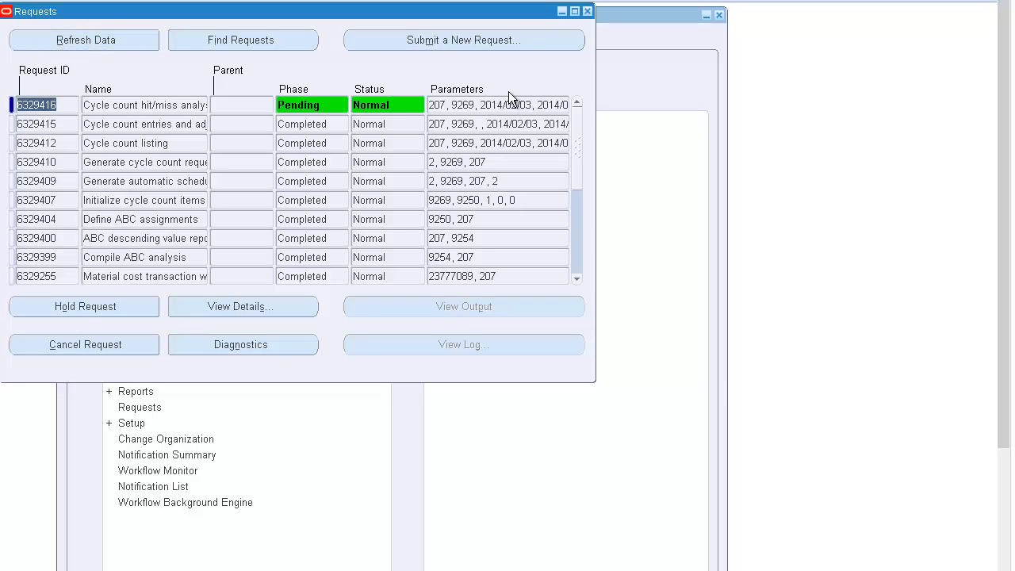
pyautogui.hotkey('alt', 'r')
pyautogui.hotkey('alt', 'r')
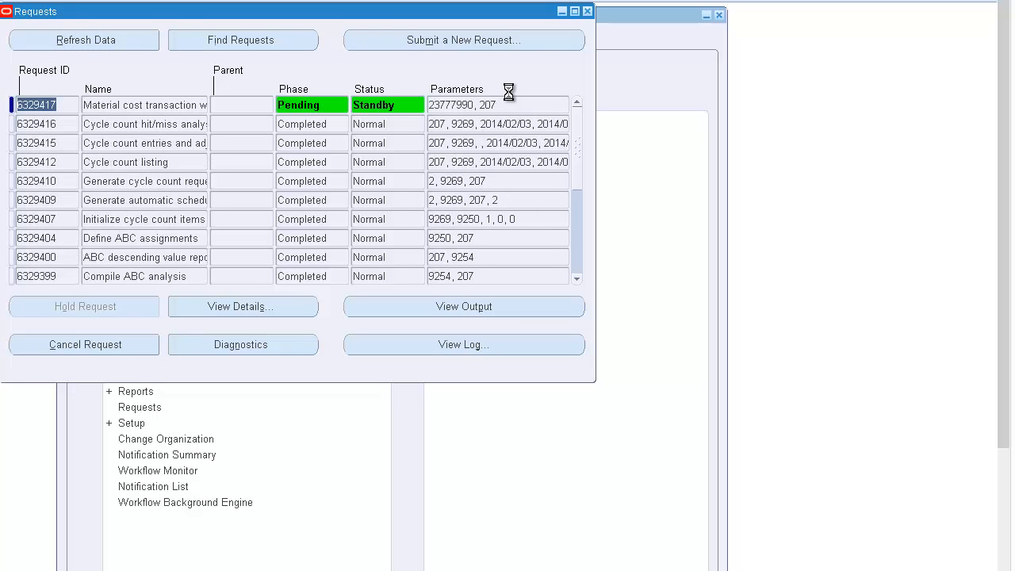
pyautogui.hotkey('alt', 'r')
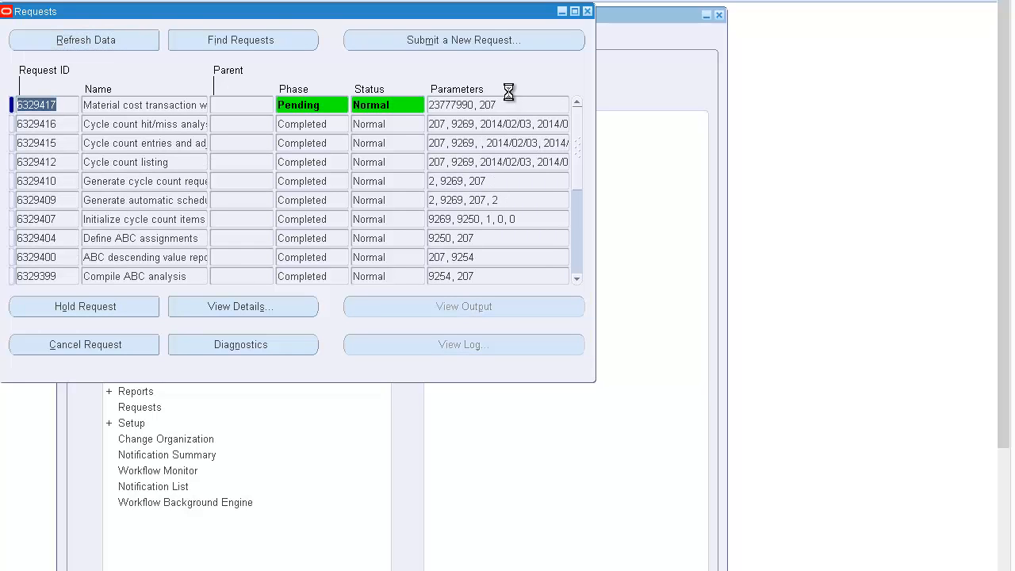
pyautogui.hotkey('alt', 'r')
# View the output of the Cycle Count Hit/Miss Analysis request and return to the navigator.
pyautogui.press('Down')
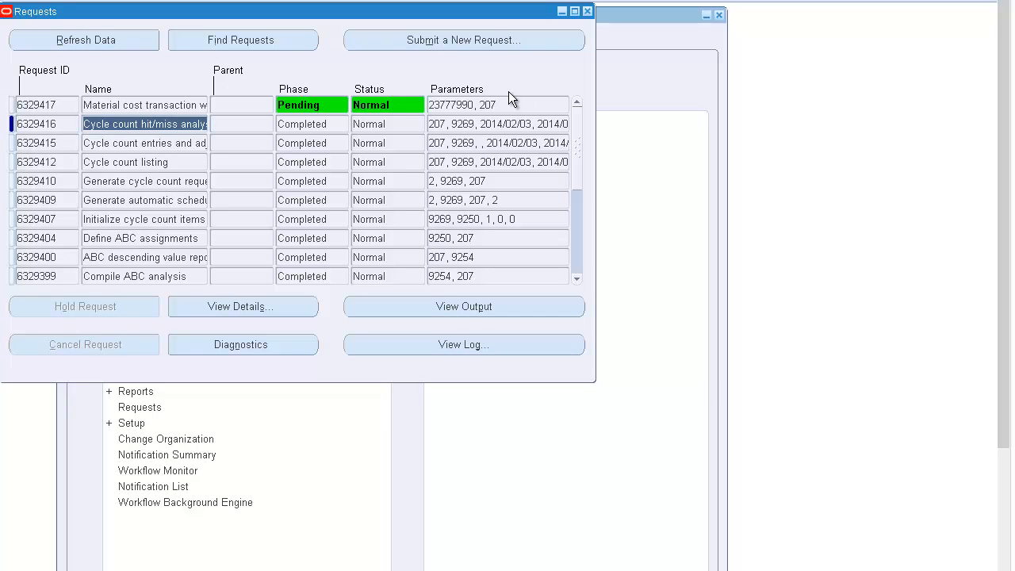
pyautogui.hotkey('alt', 'p')
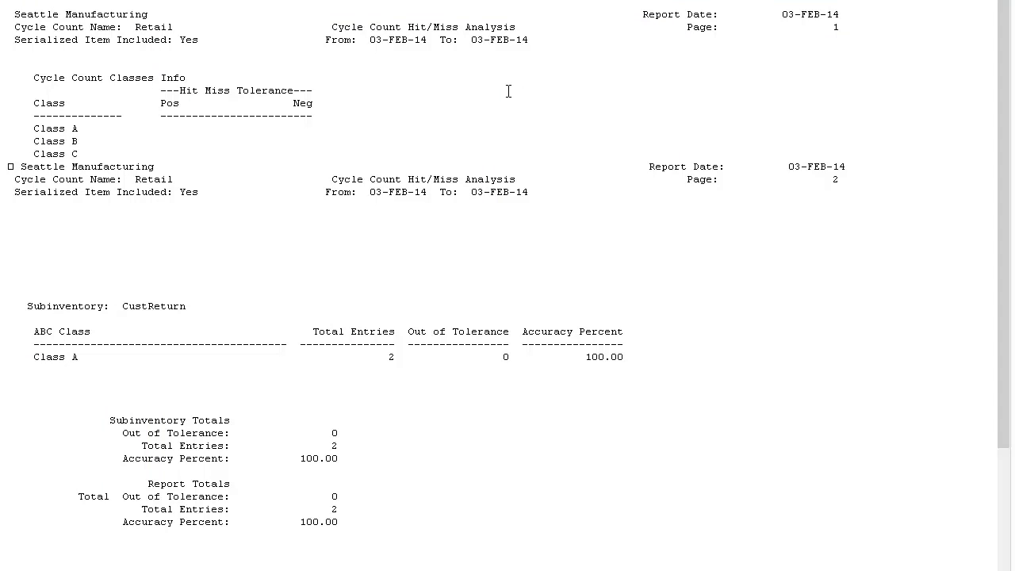
pyautogui.moveTo(332, 27); pyautogui.dragTo(515, 27)
pyautogui.hotkey('alt', 'Tab')
pyautogui.press('F4')
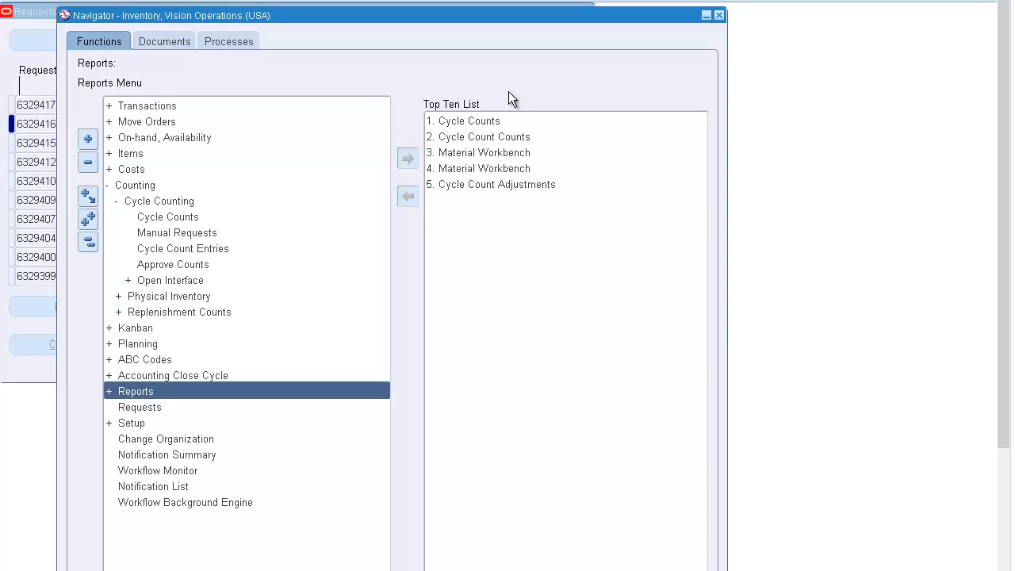
# Open the Material Workbench and query on-hand material for item AS54888 in organization M1.
pyautogui.press('o')
pyautogui.press('Return')
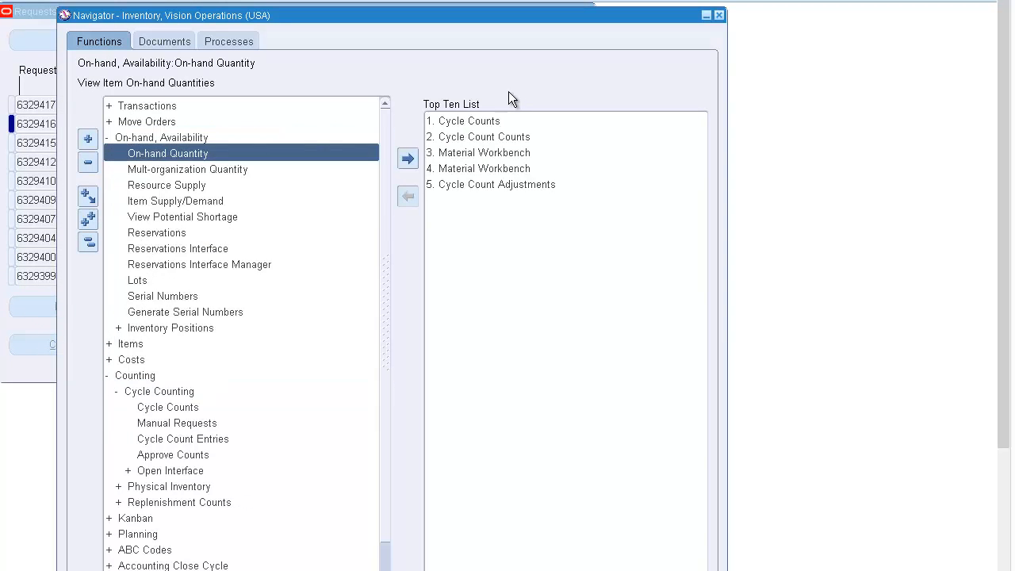
pyautogui.press('3')
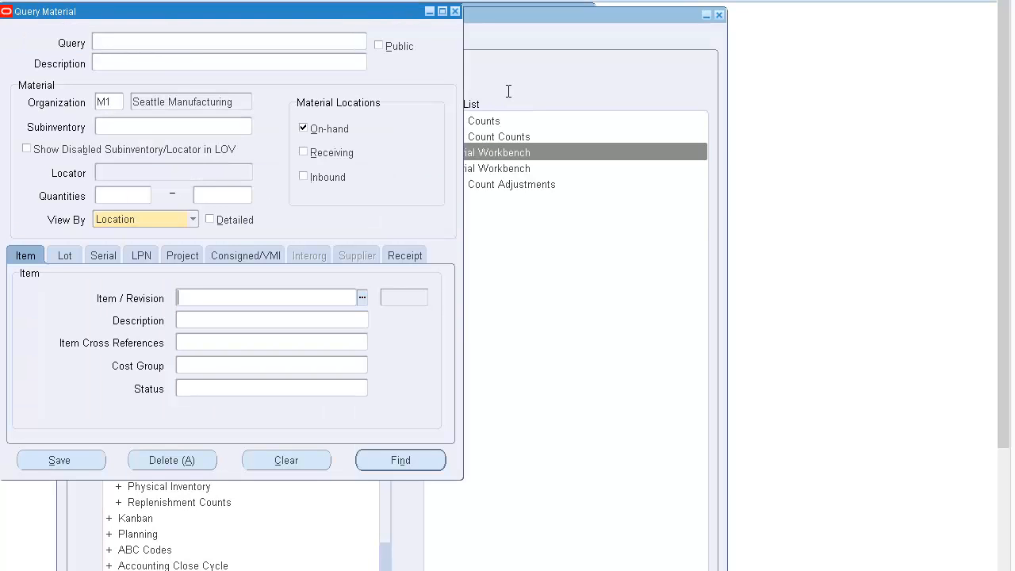
pyautogui.write('a')
pyautogui.press('BackSpace')
pyautogui.write('AS54888')
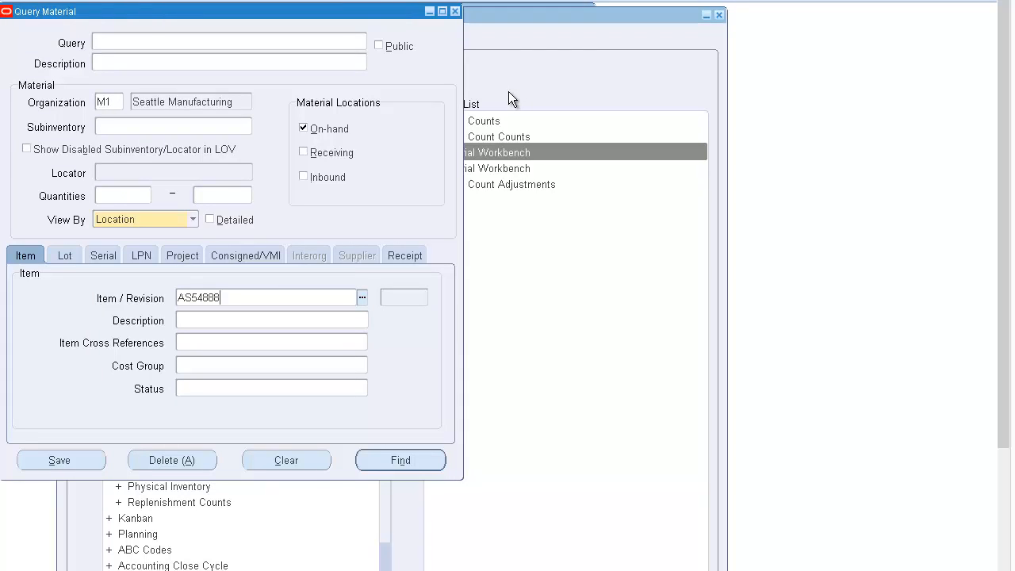
pyautogui.press('Return')
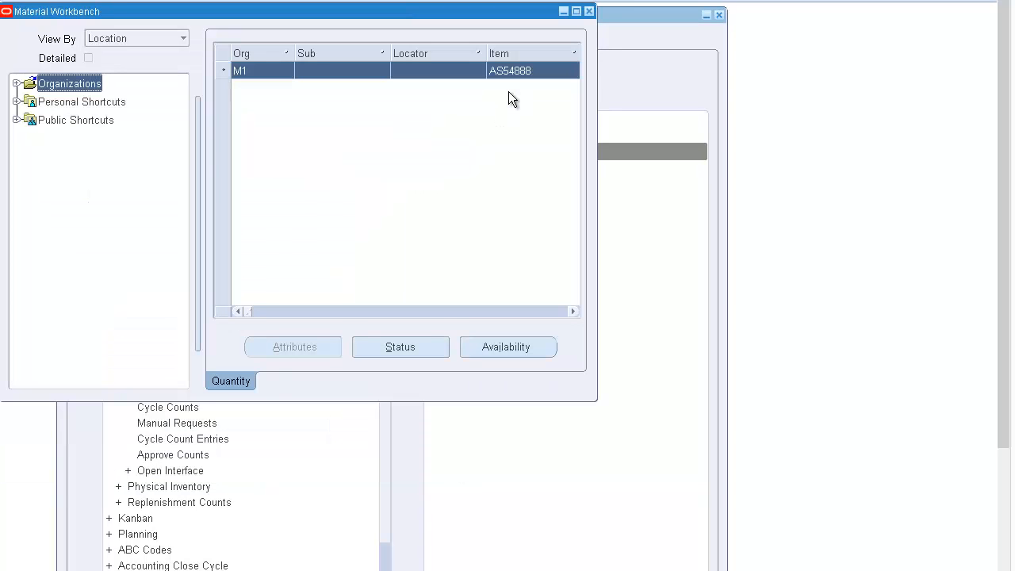
# Query the on-hand material again, restricting item AS54888 to the CustReturn subinventory.
pyautogui.press('F11')
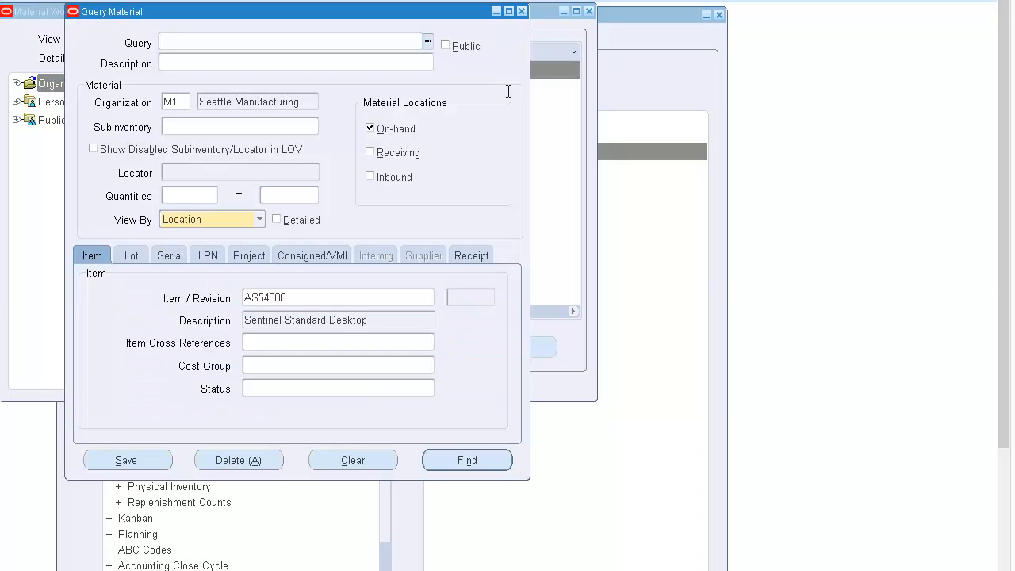
pyautogui.press('Tab')
pyautogui.write('CUST%RETUN')
pyautogui.press('Tab')
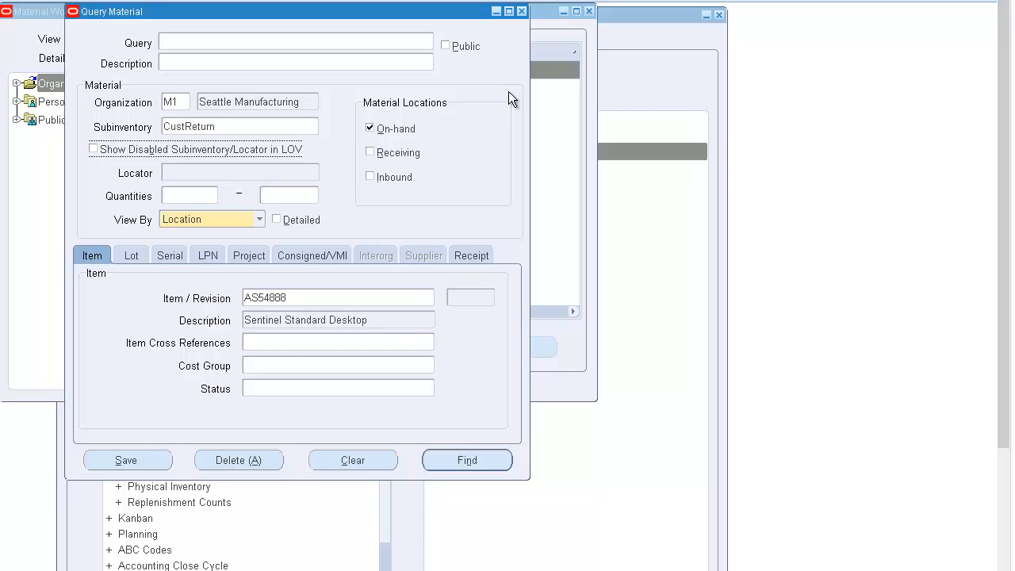
pyautogui.hotkey('alt', 'n')
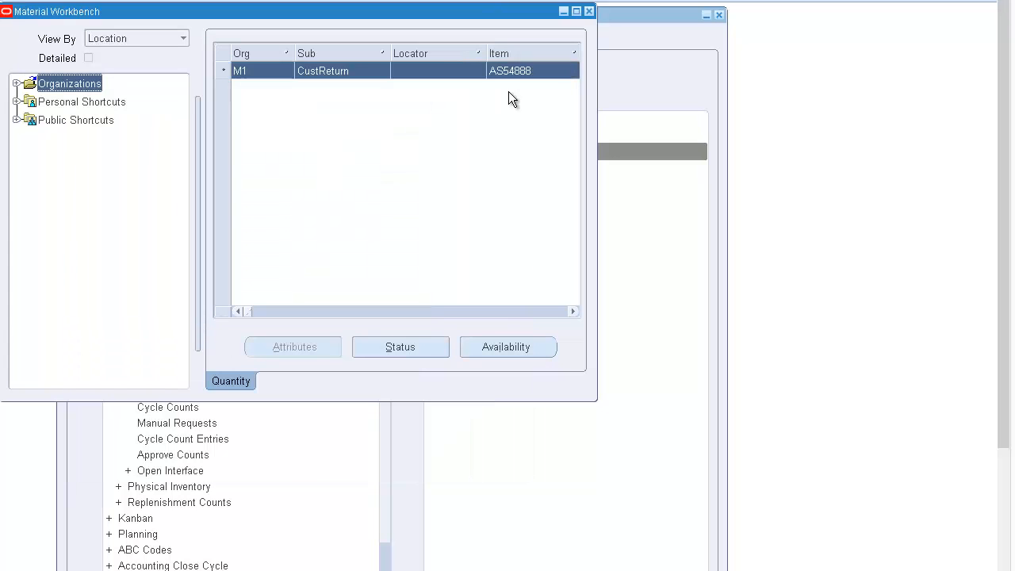
# Check the on-hand quantity of AS54888 in the CustReturn subinventory and return to the navigator.
pyautogui.hscroll(5, 512, 99)
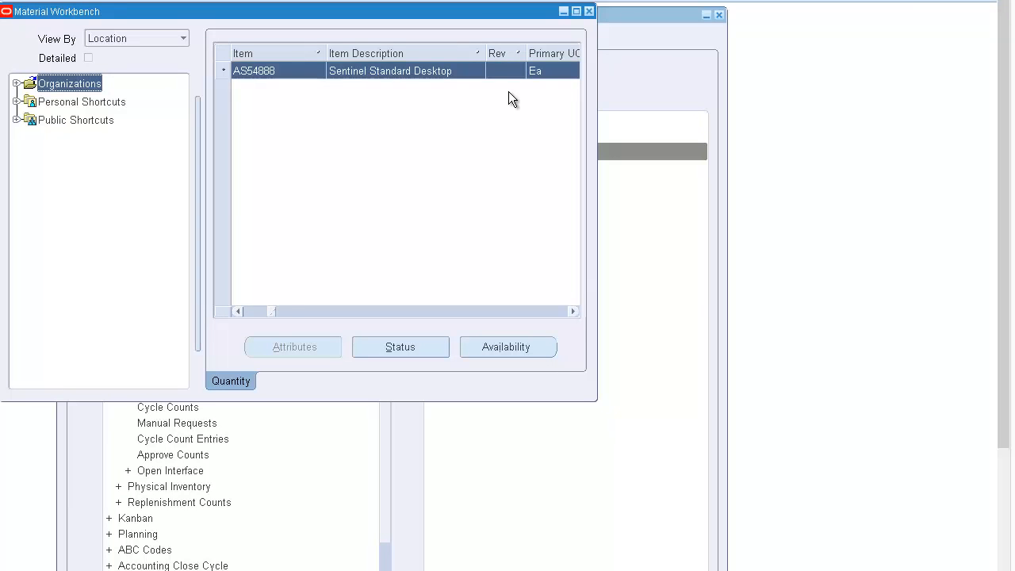
pyautogui.press('Tab')
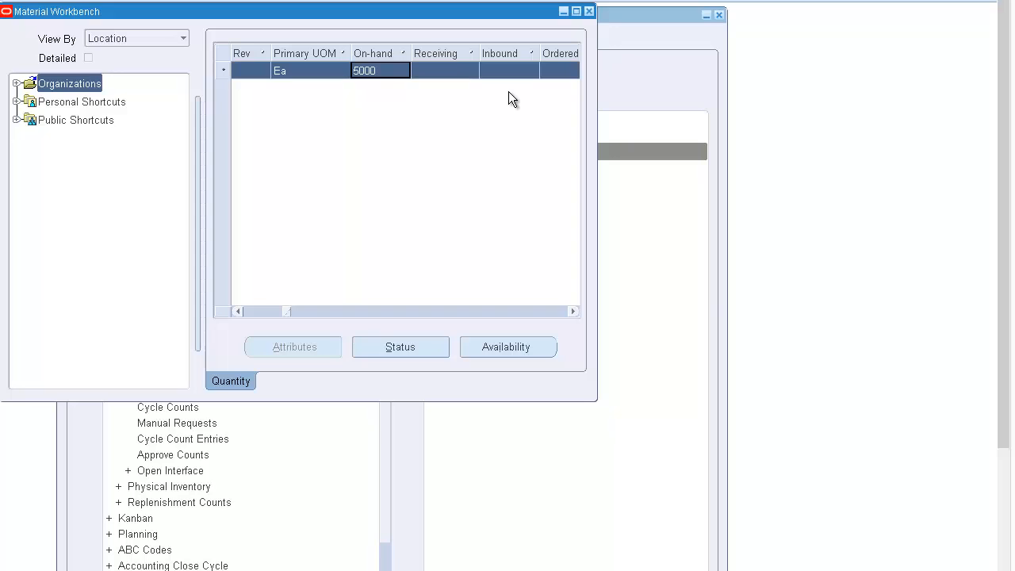
pyautogui.hscroll(-4, 509, 99)
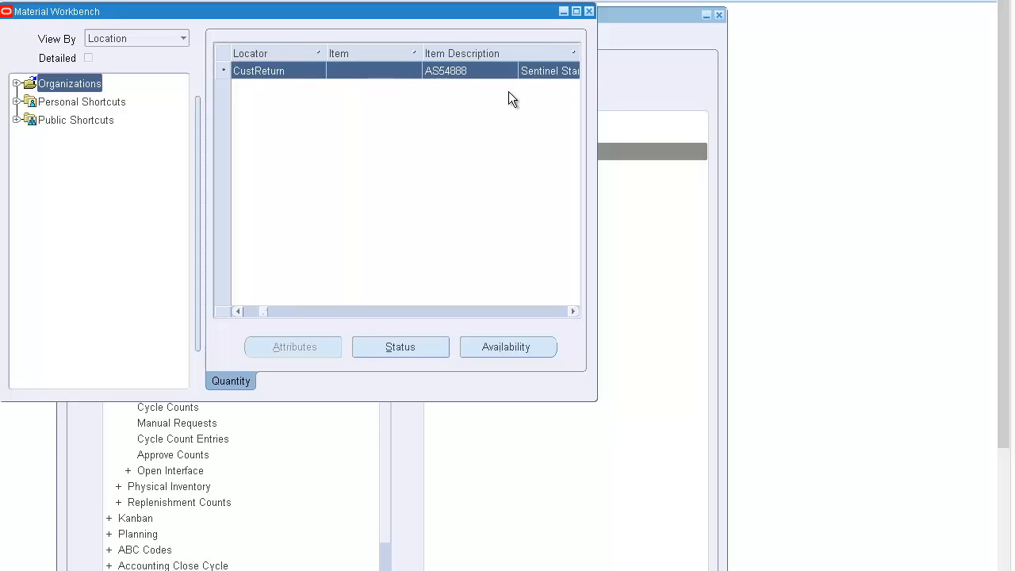
pyautogui.press('F4')
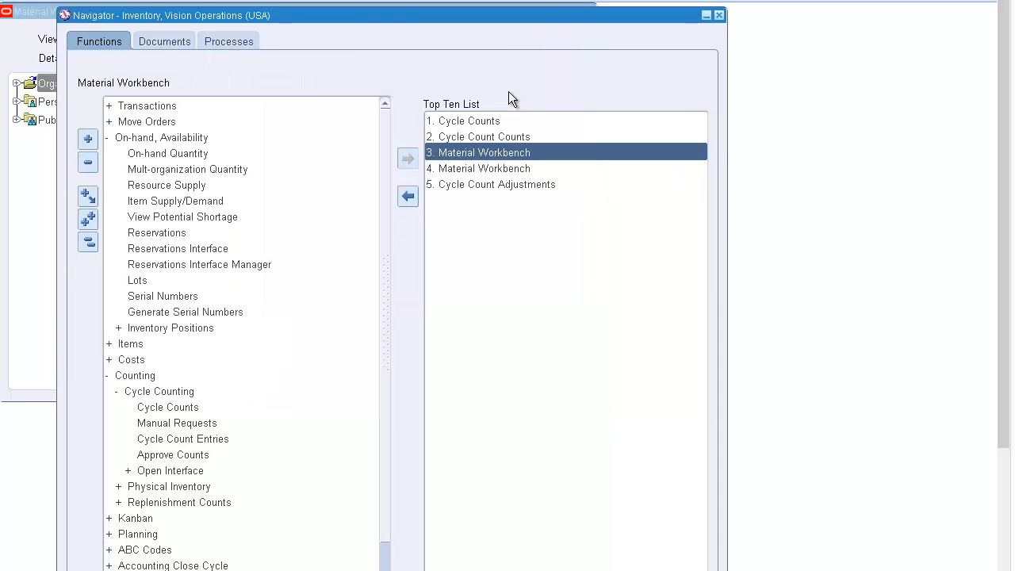
# Open the Material Transactions inquiry from the navigator's Transactions functions.
pyautogui.press('Tab')
pyautogui.press('Tab')
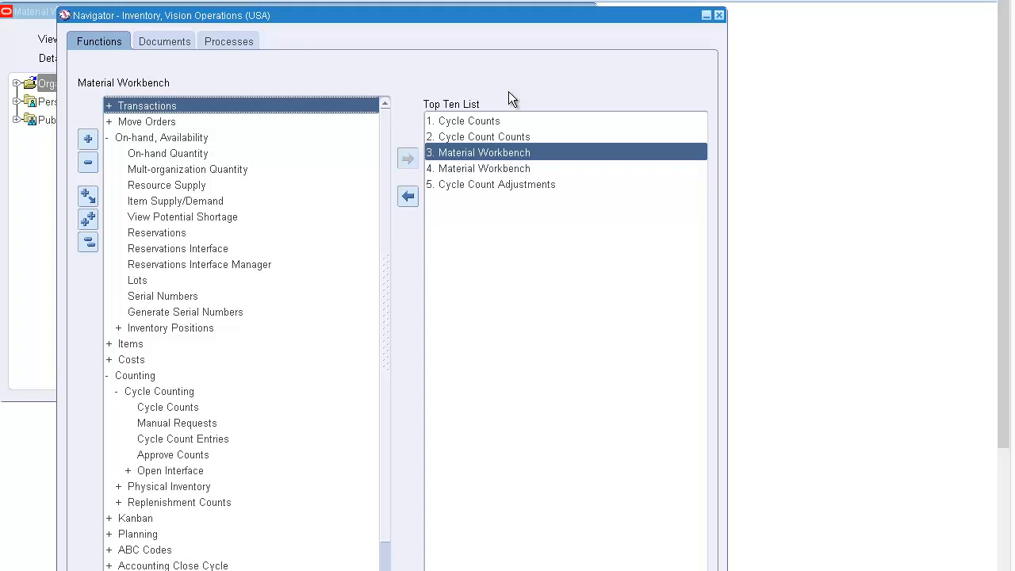
pyautogui.press('Down')
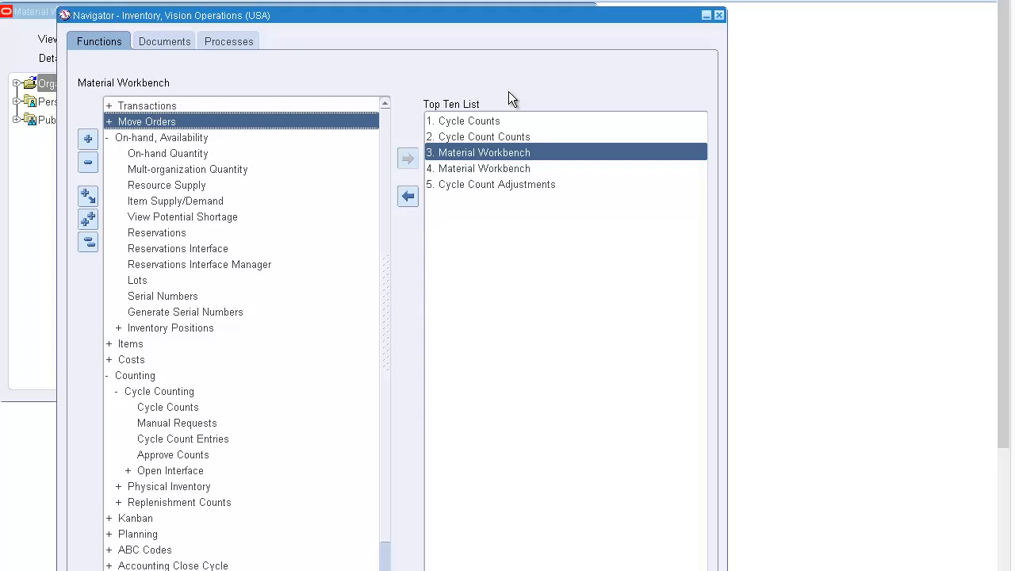
pyautogui.press('Up')
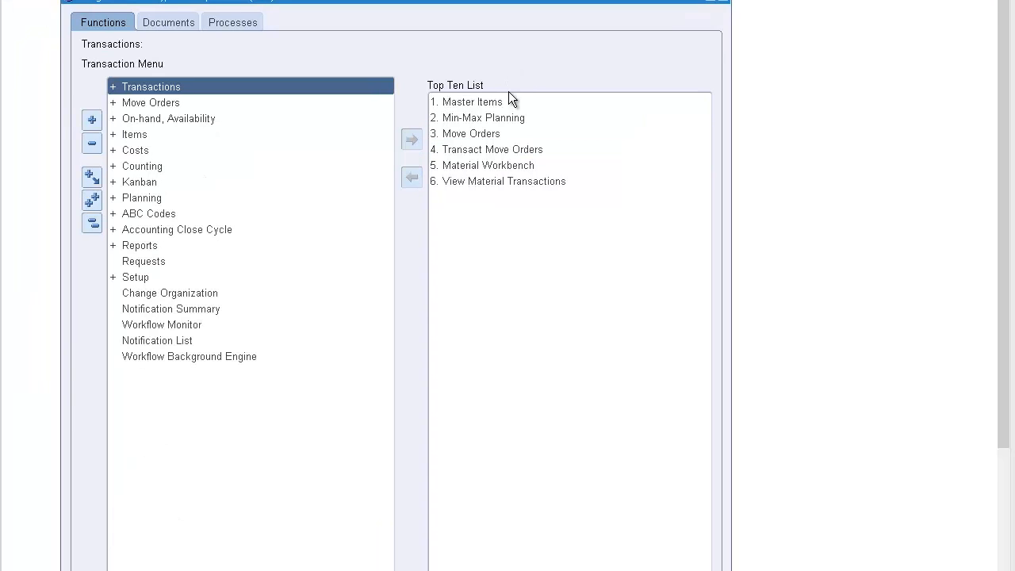
pyautogui.press('Return')
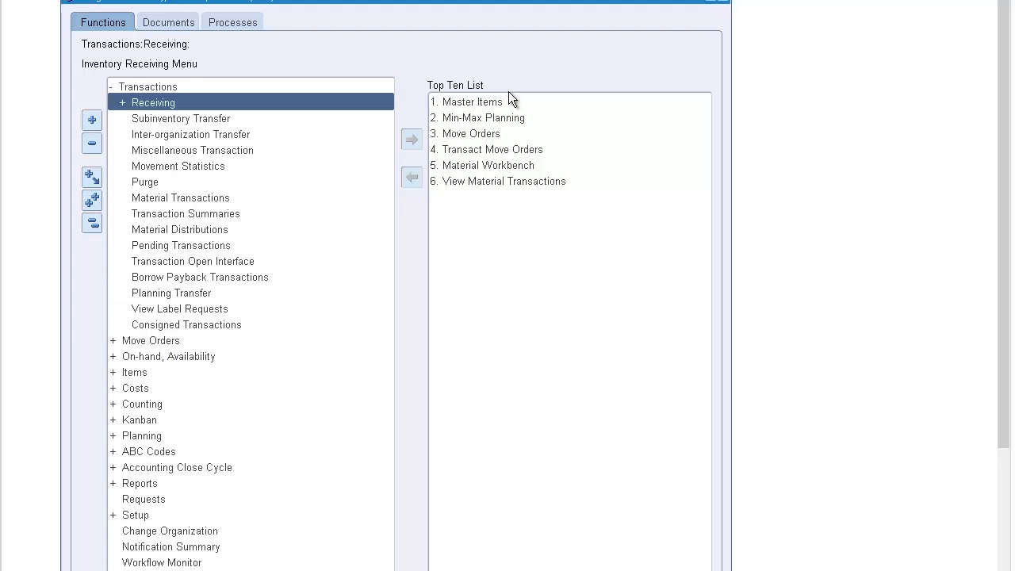
pyautogui.press('Down')
pyautogui.press('Down')
pyautogui.press('Down')
pyautogui.press('Down')
pyautogui.press('Down')
pyautogui.press('Down')
pyautogui.press('Return')
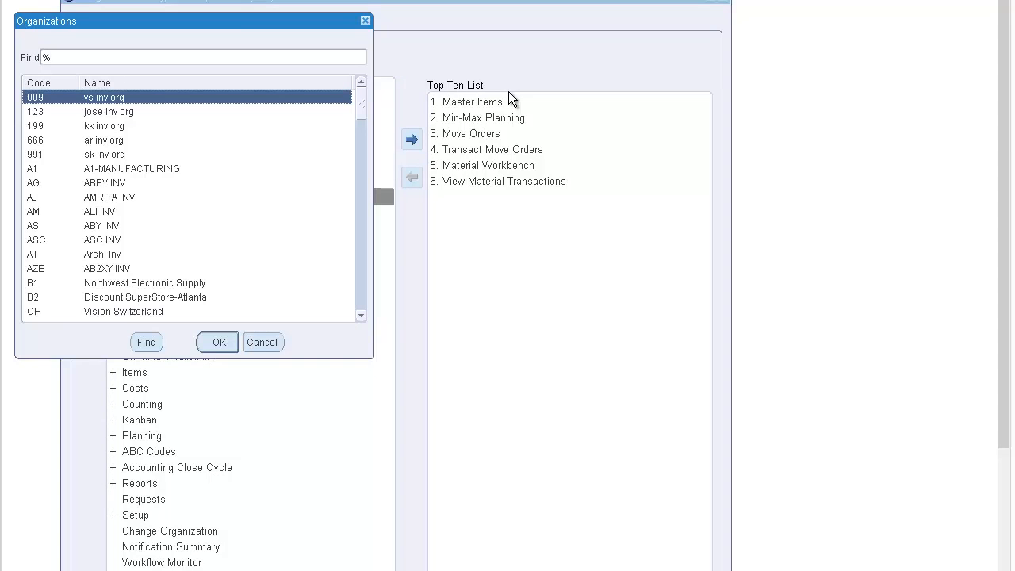
# Choose the M1 organization and find its material transactions dated 03-FEB-2014.
pyautogui.press('Return')
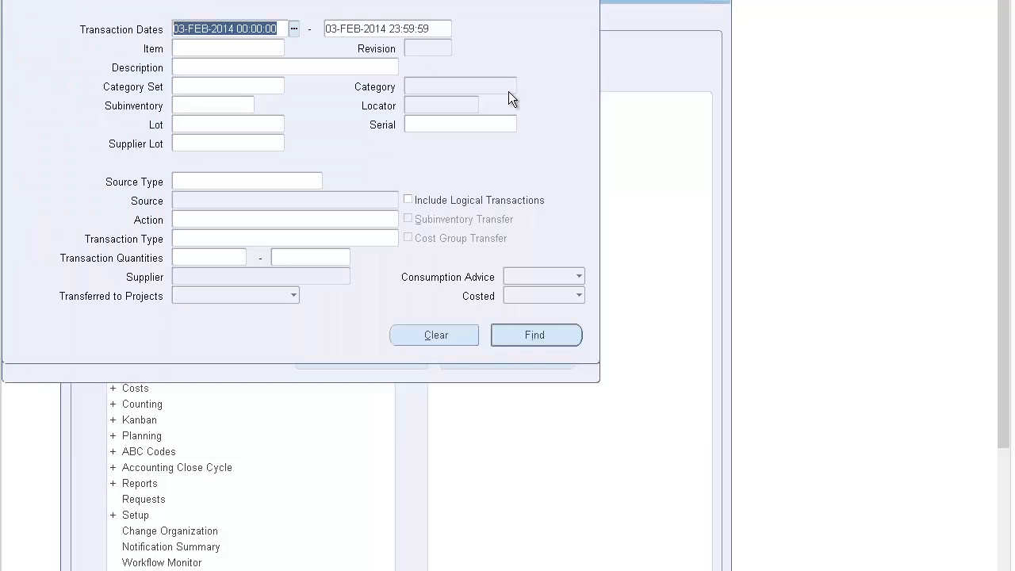
pyautogui.press('Tab')
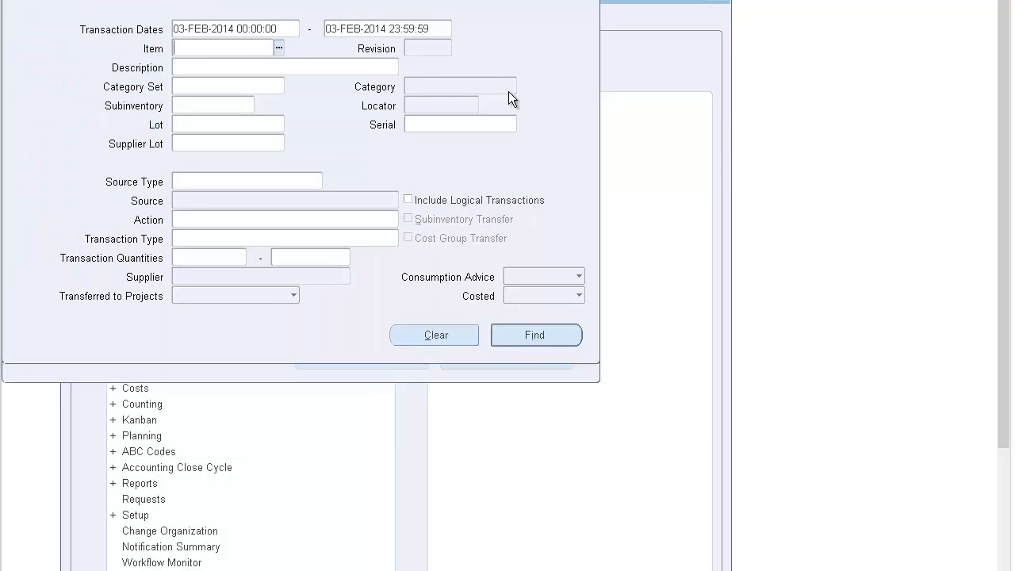
pyautogui.press('Return')
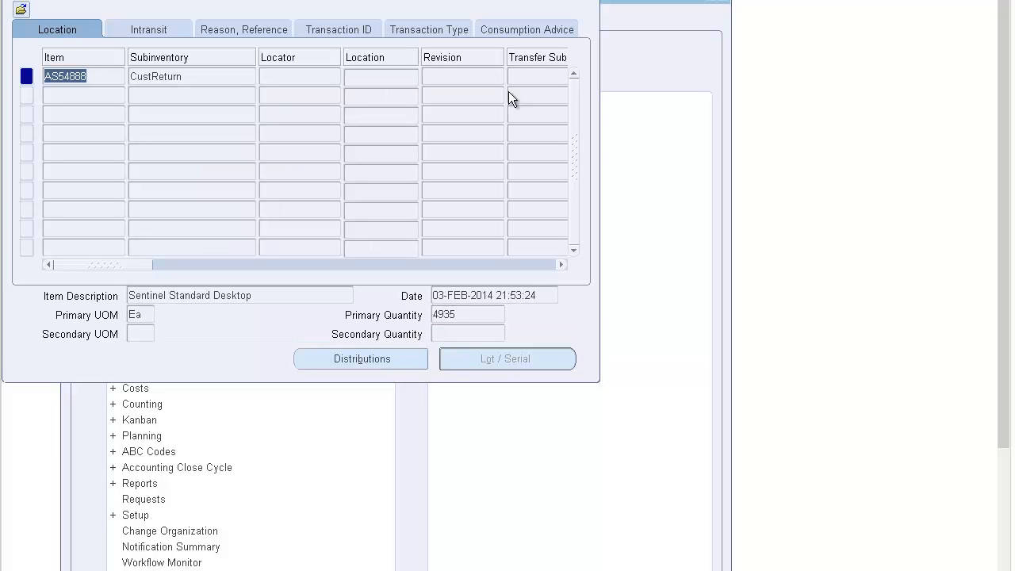
# Review the subinventory, source and transaction type of the AS54888 material transaction.
pyautogui.press('Tab')
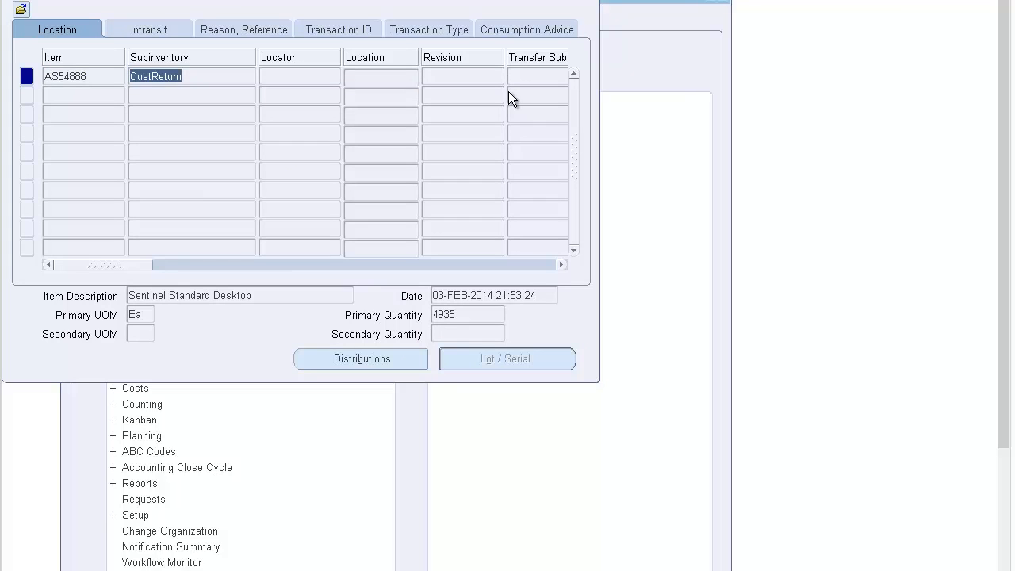
pyautogui.press('Tab')
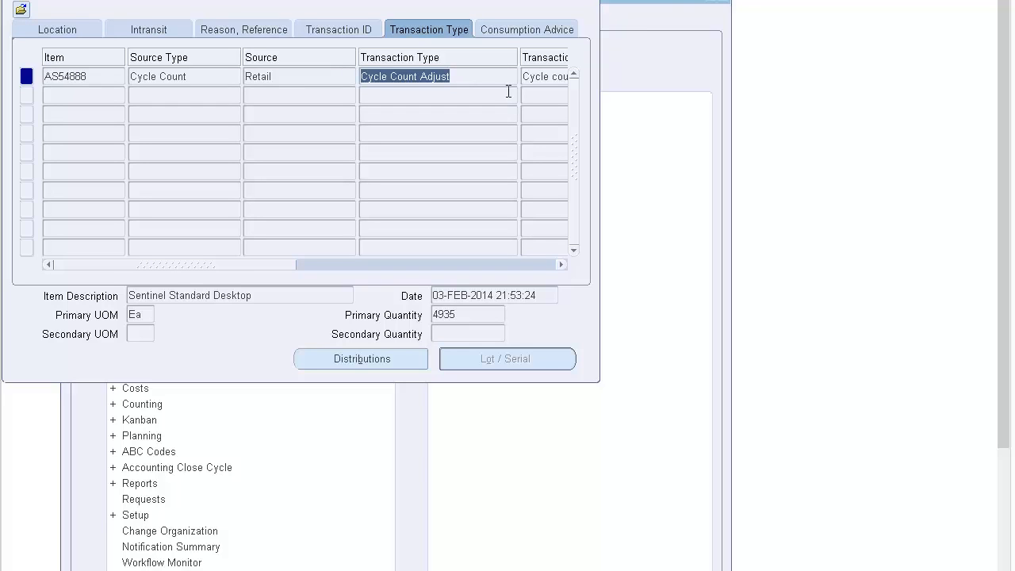
pyautogui.click(508, 92)
pyautogui.hotkey('shift', 'Left')
pyautogui.hotkey('shift', 'Left')
pyautogui.hotkey('shift', 'Left')
pyautogui.hotkey('shift', 'Left')
pyautogui.hotkey('shift', 'Left')
pyautogui.hotkey('shift', 'Left')
pyautogui.hotkey('shift', 'Left')
pyautogui.hotkey('shift', 'Left')
pyautogui.hotkey('shift', 'Left')
pyautogui.hotkey('shift', 'Left')
pyautogui.hotkey('shift', 'Left')
pyautogui.hotkey('shift', 'Left')
pyautogui.hotkey('shift', 'Left')
pyautogui.hotkey('shift', 'Left')
pyautogui.hotkey('shift', 'Left')
pyautogui.hotkey('shift', 'Left')
pyautogui.hotkey('shift', 'Left')
pyautogui.hotkey('shift', 'Left')
pyautogui.hotkey('shift', 'Tab')
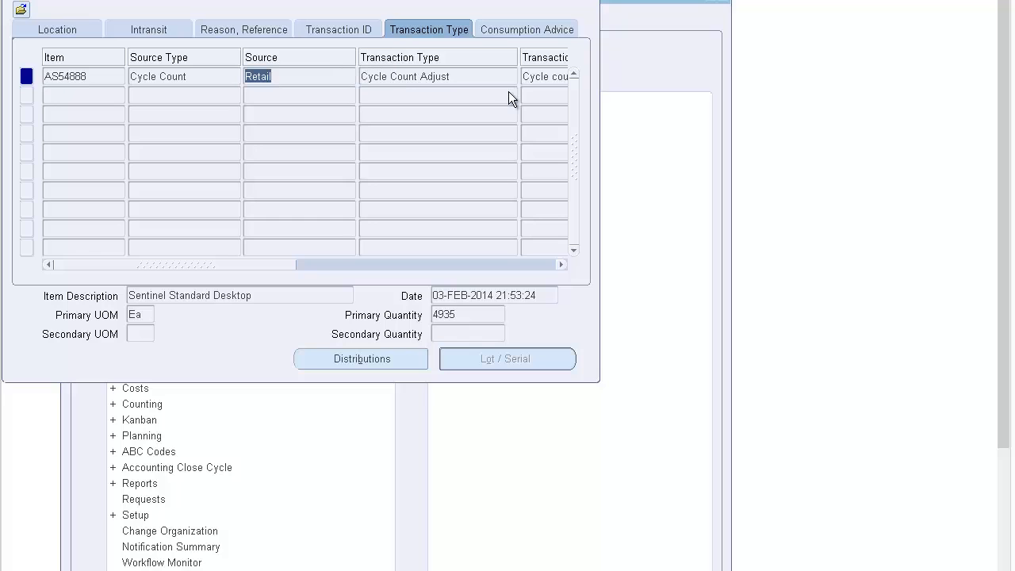
# Examine the transaction action, unit of measure and quantity, plus the reason and reference details of the AS54888 transaction.
pyautogui.hscroll(3, 509, 92)
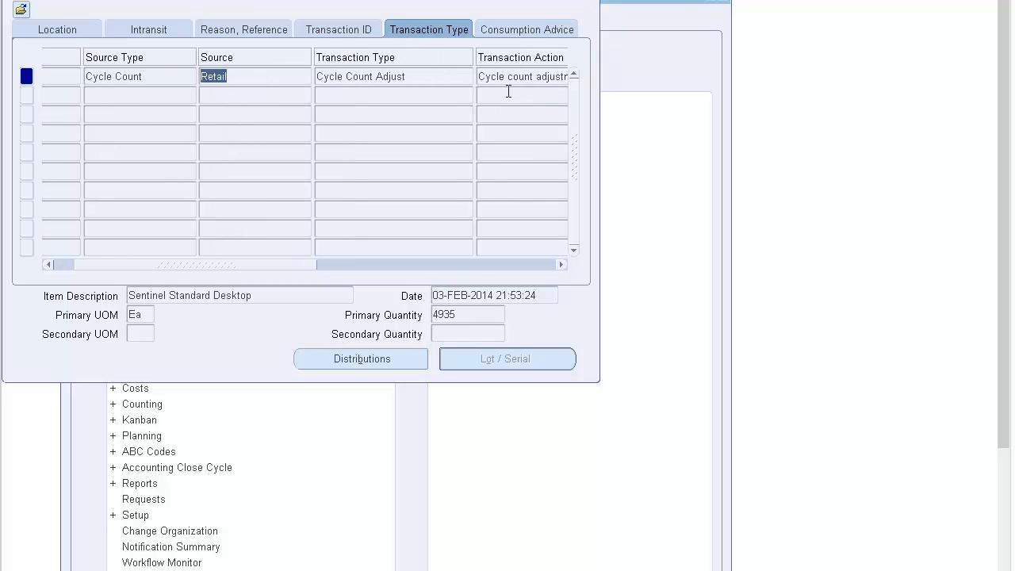
pyautogui.press('Tab')
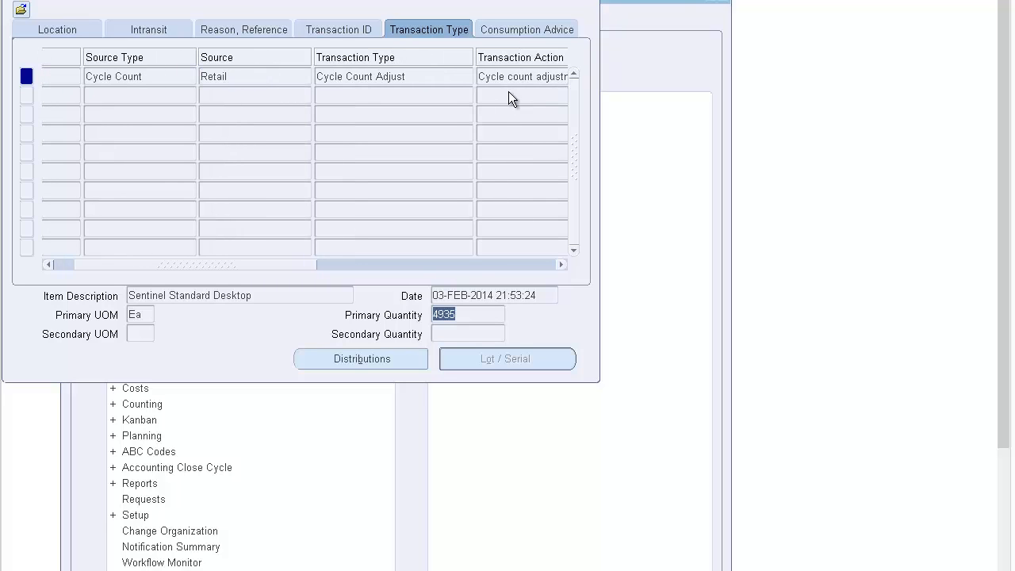
pyautogui.hscroll(3, 509, 96)
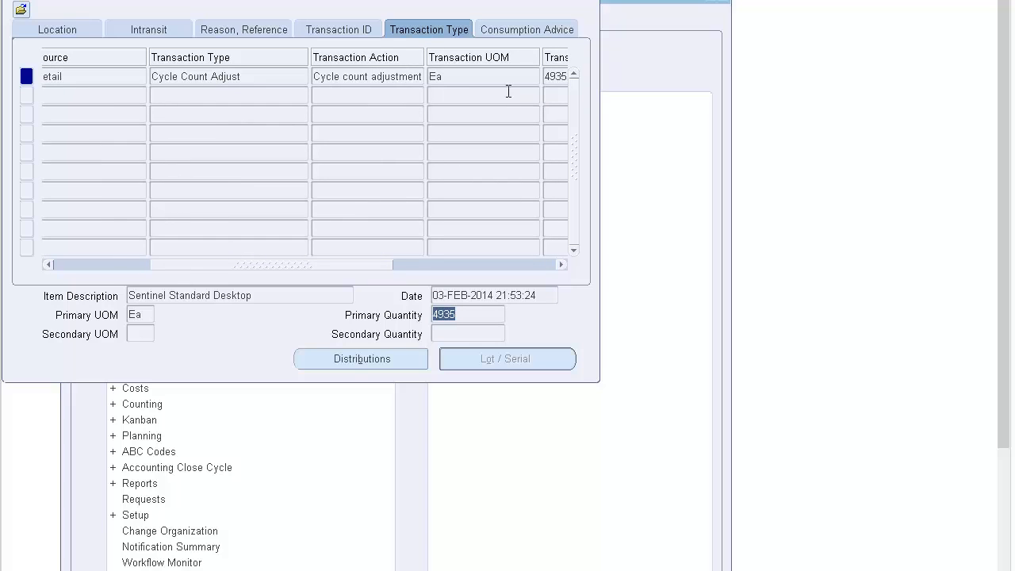
pyautogui.press('Tab')
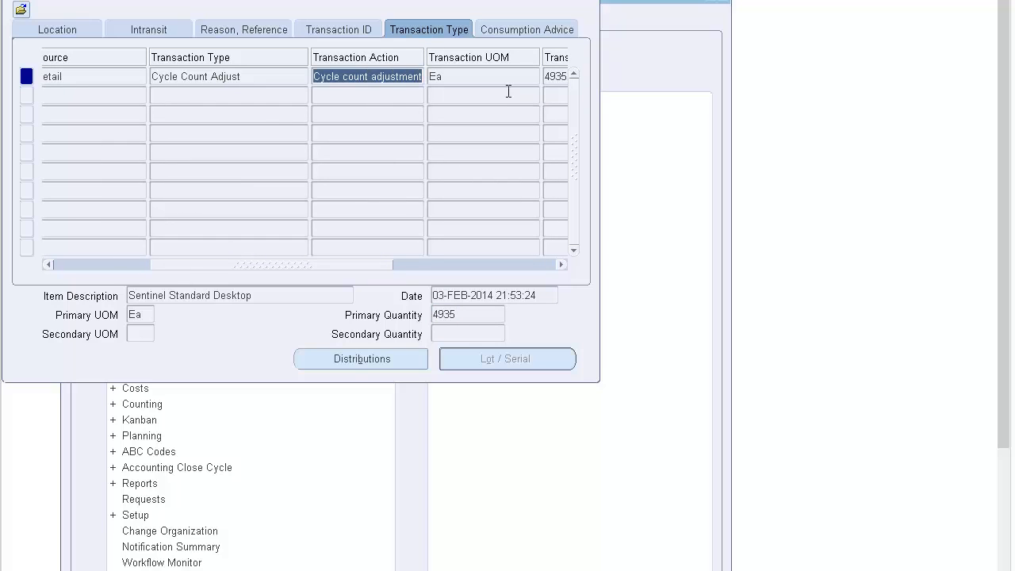
pyautogui.press('Tab')
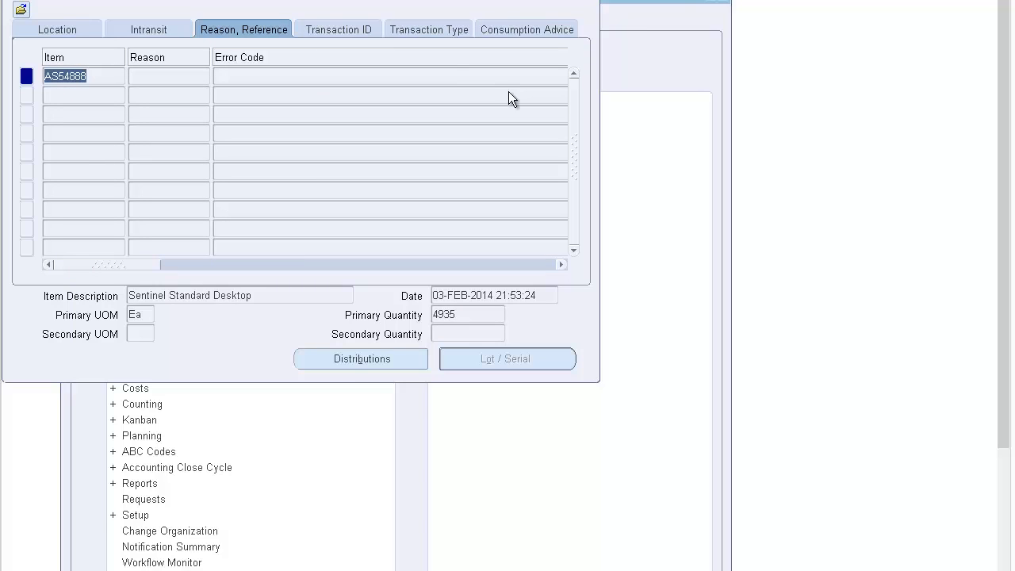
pyautogui.press('Tab')
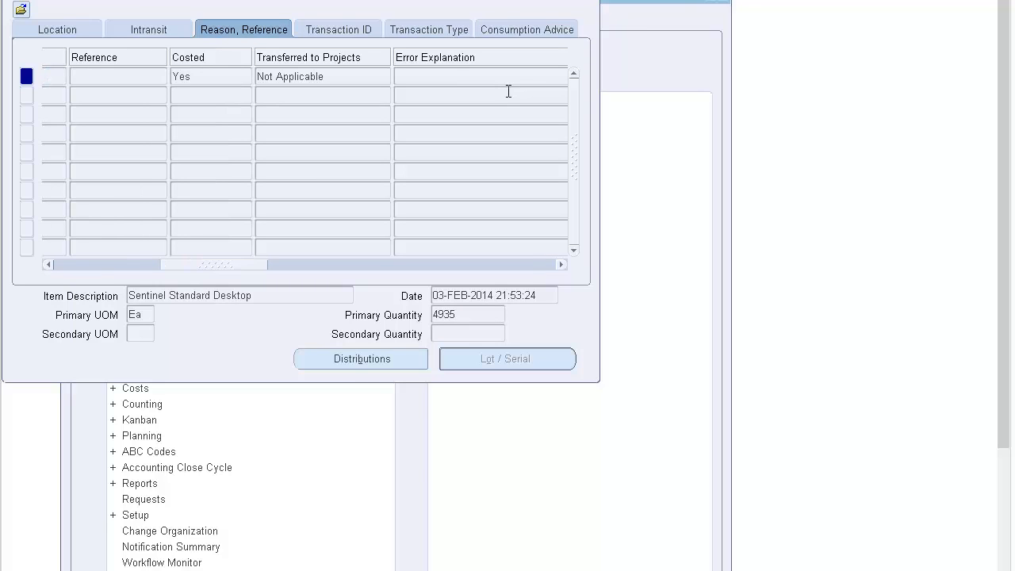
# View the accounting distributions of the AS54888 transaction twice, closing the distributions window each time.
pyautogui.hotkey('alt', 'd')
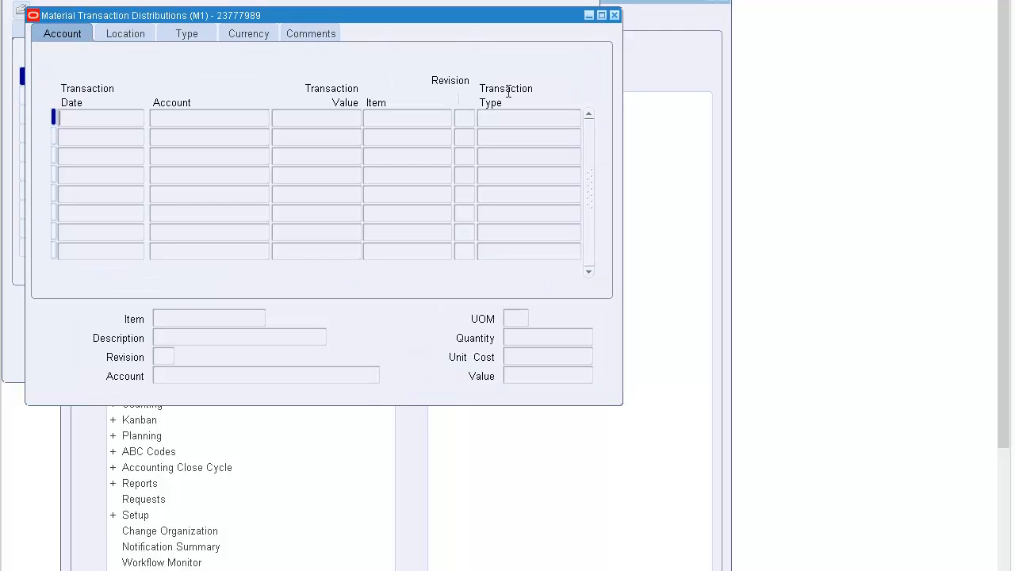
pyautogui.press('Tab')
pyautogui.press('F4')
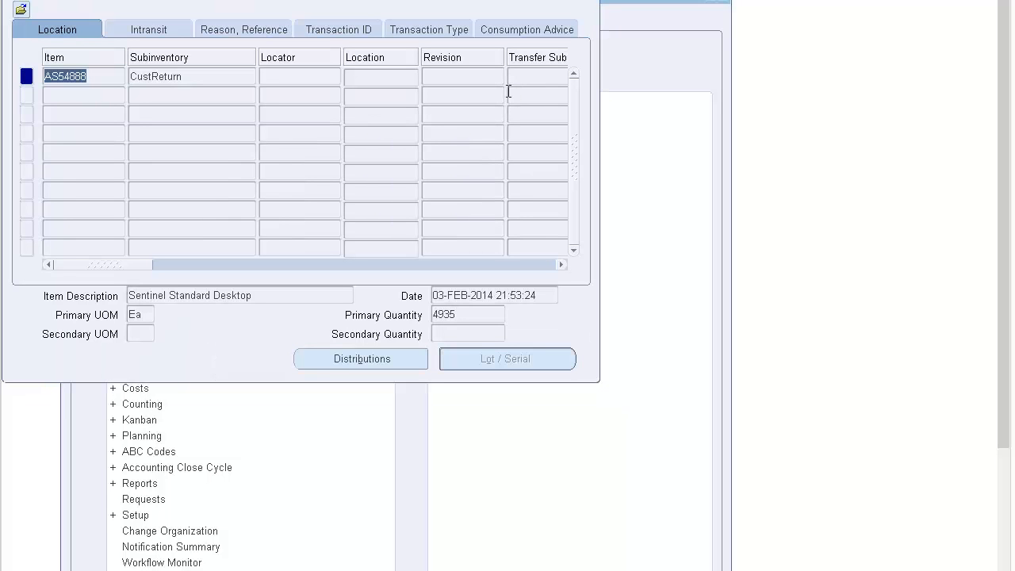
pyautogui.hotkey('alt', 'b')
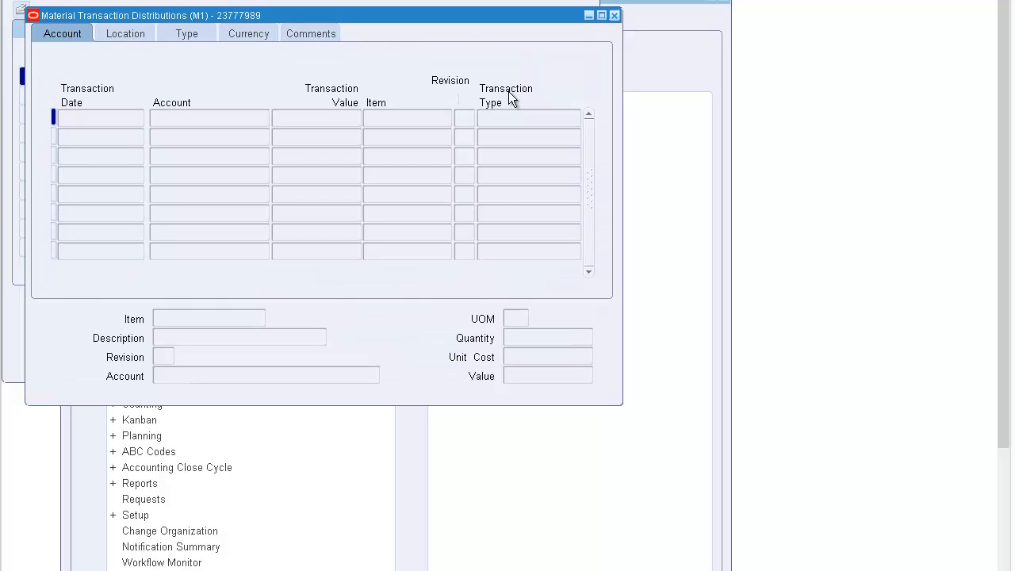
pyautogui.press('F4')
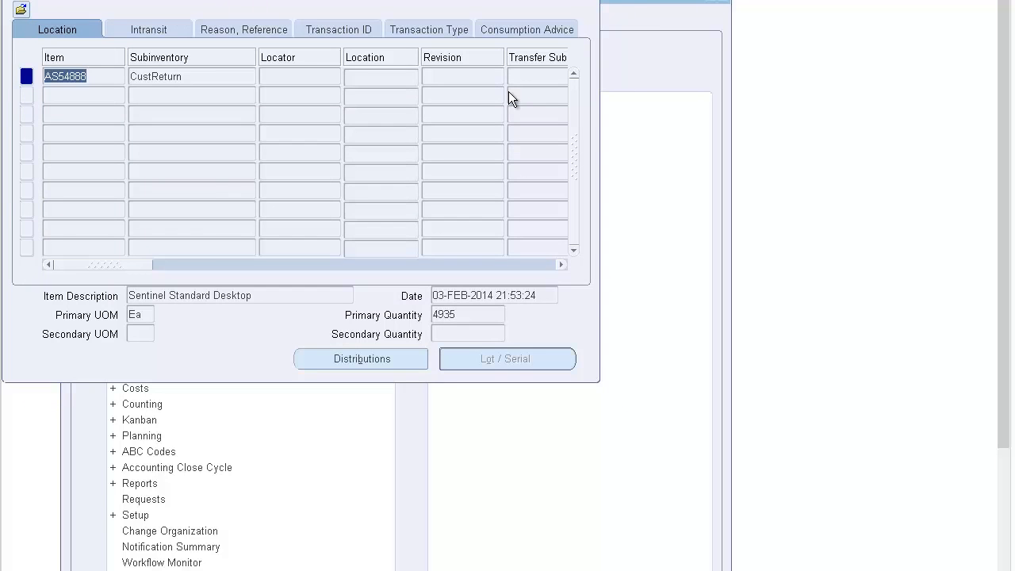
# Check the Costed status in the reason and reference details of the AS54888 transaction.
pyautogui.hotkey('ctrl', 'Tab')
pyautogui.hscroll(6, 508, 92)
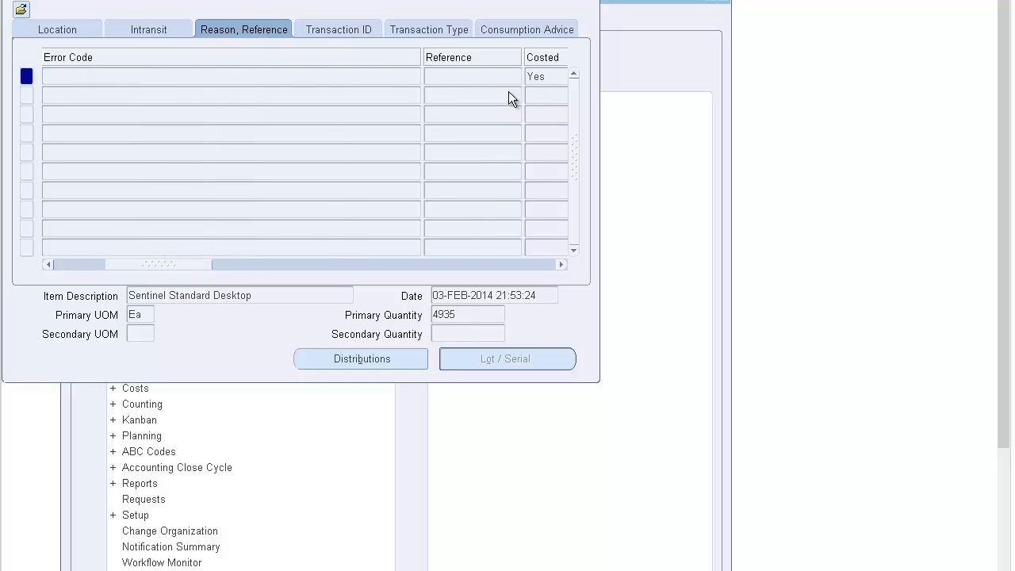
pyautogui.press('Tab')
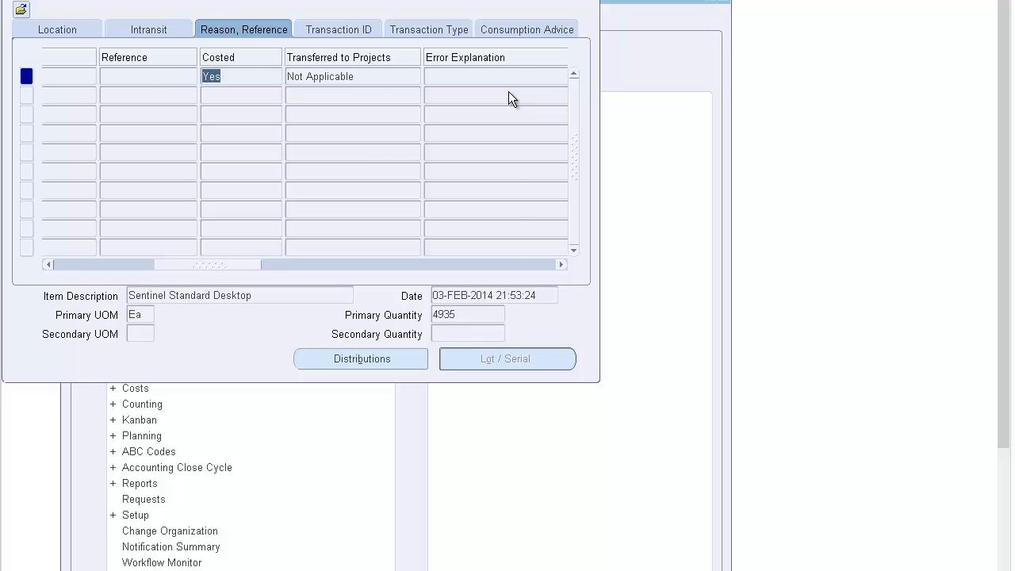
# Return to the transaction type details and select the AS54888 transaction's type value.
pyautogui.click(429, 30)
pyautogui.click(507, 82)
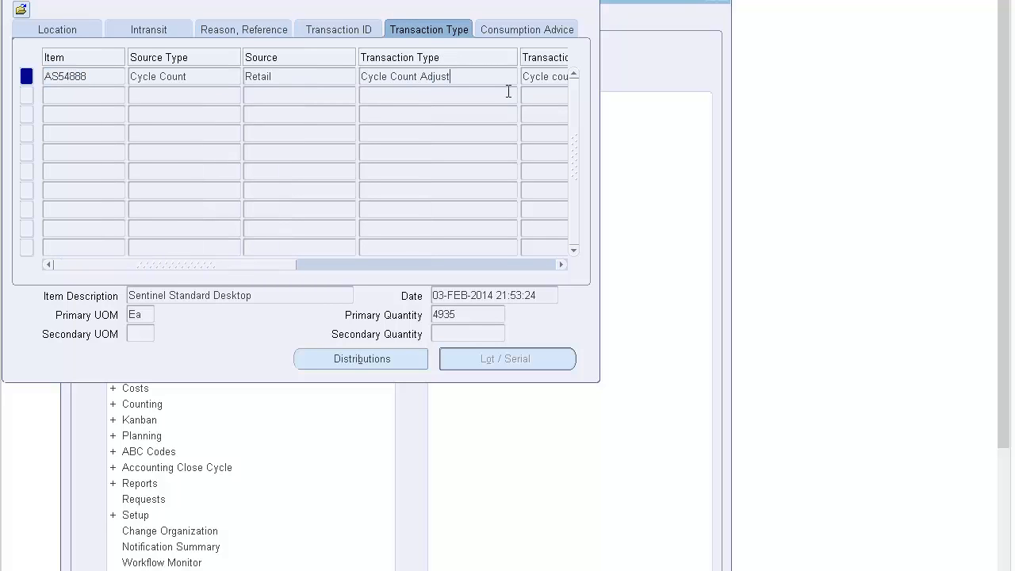
pyautogui.click(508, 92)
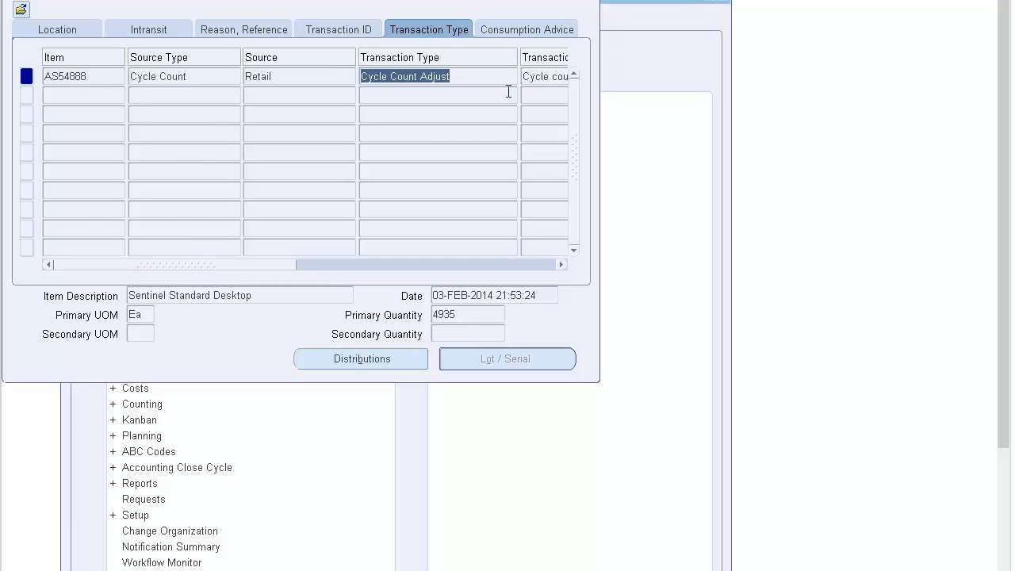